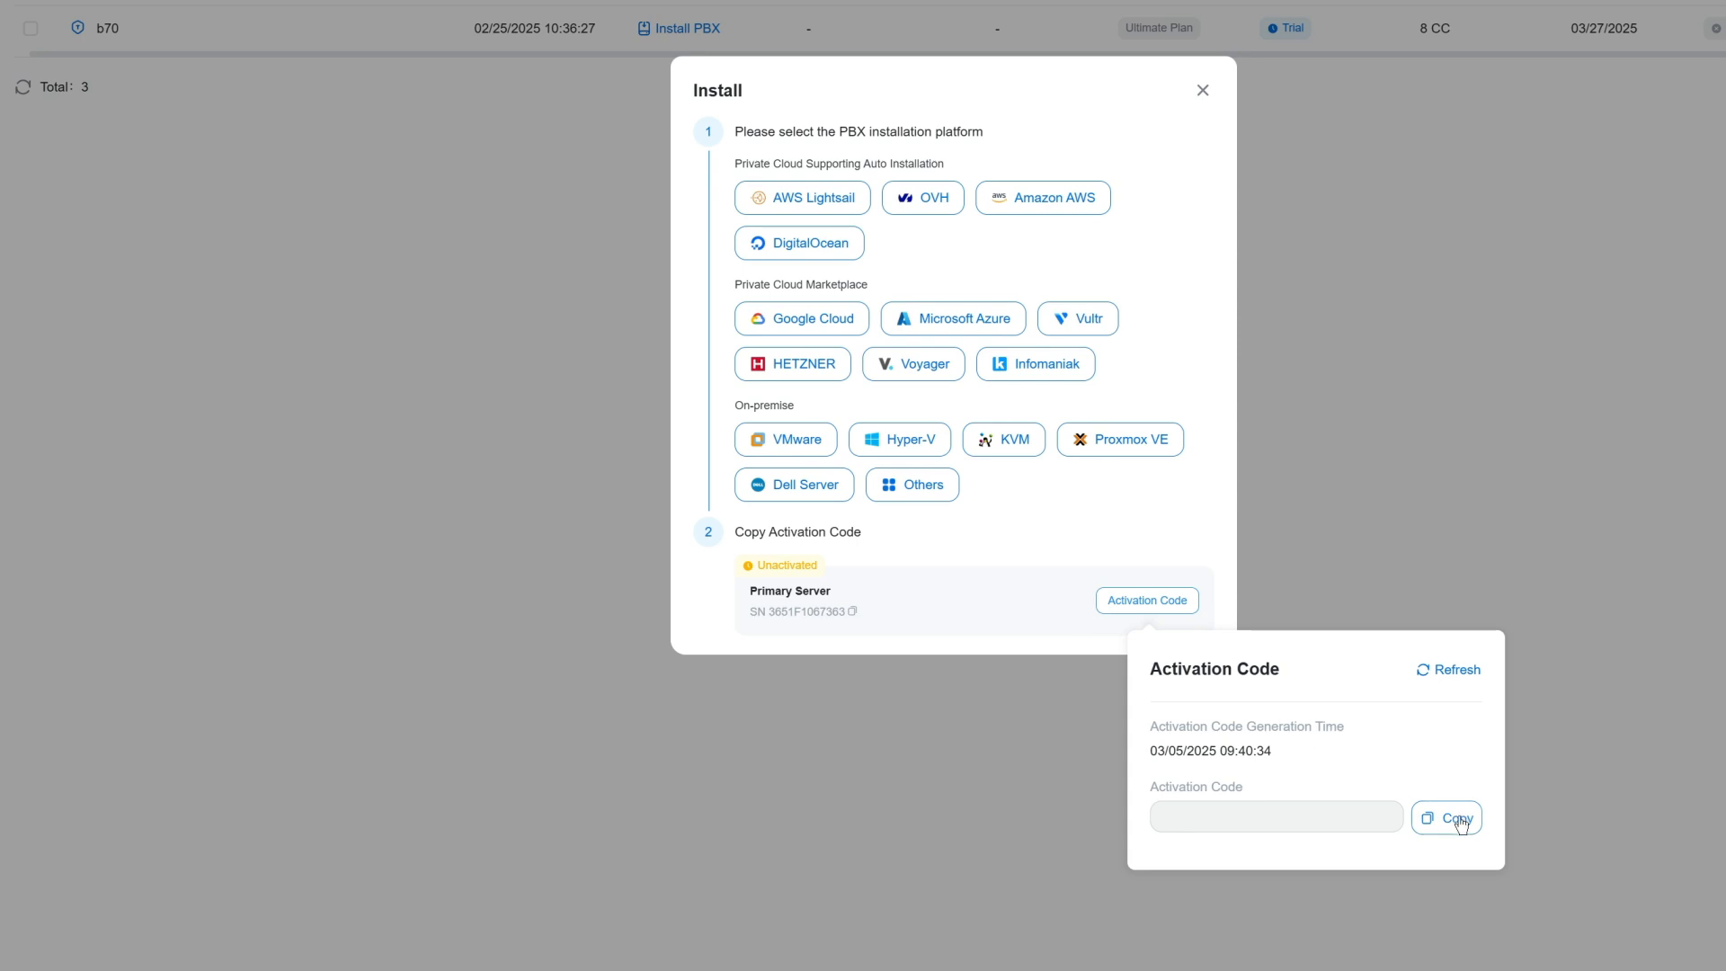
Copy the primary server's activation code and download the manual-installation Ubuntu ISO from the VMware installation guide
click(1456, 818)
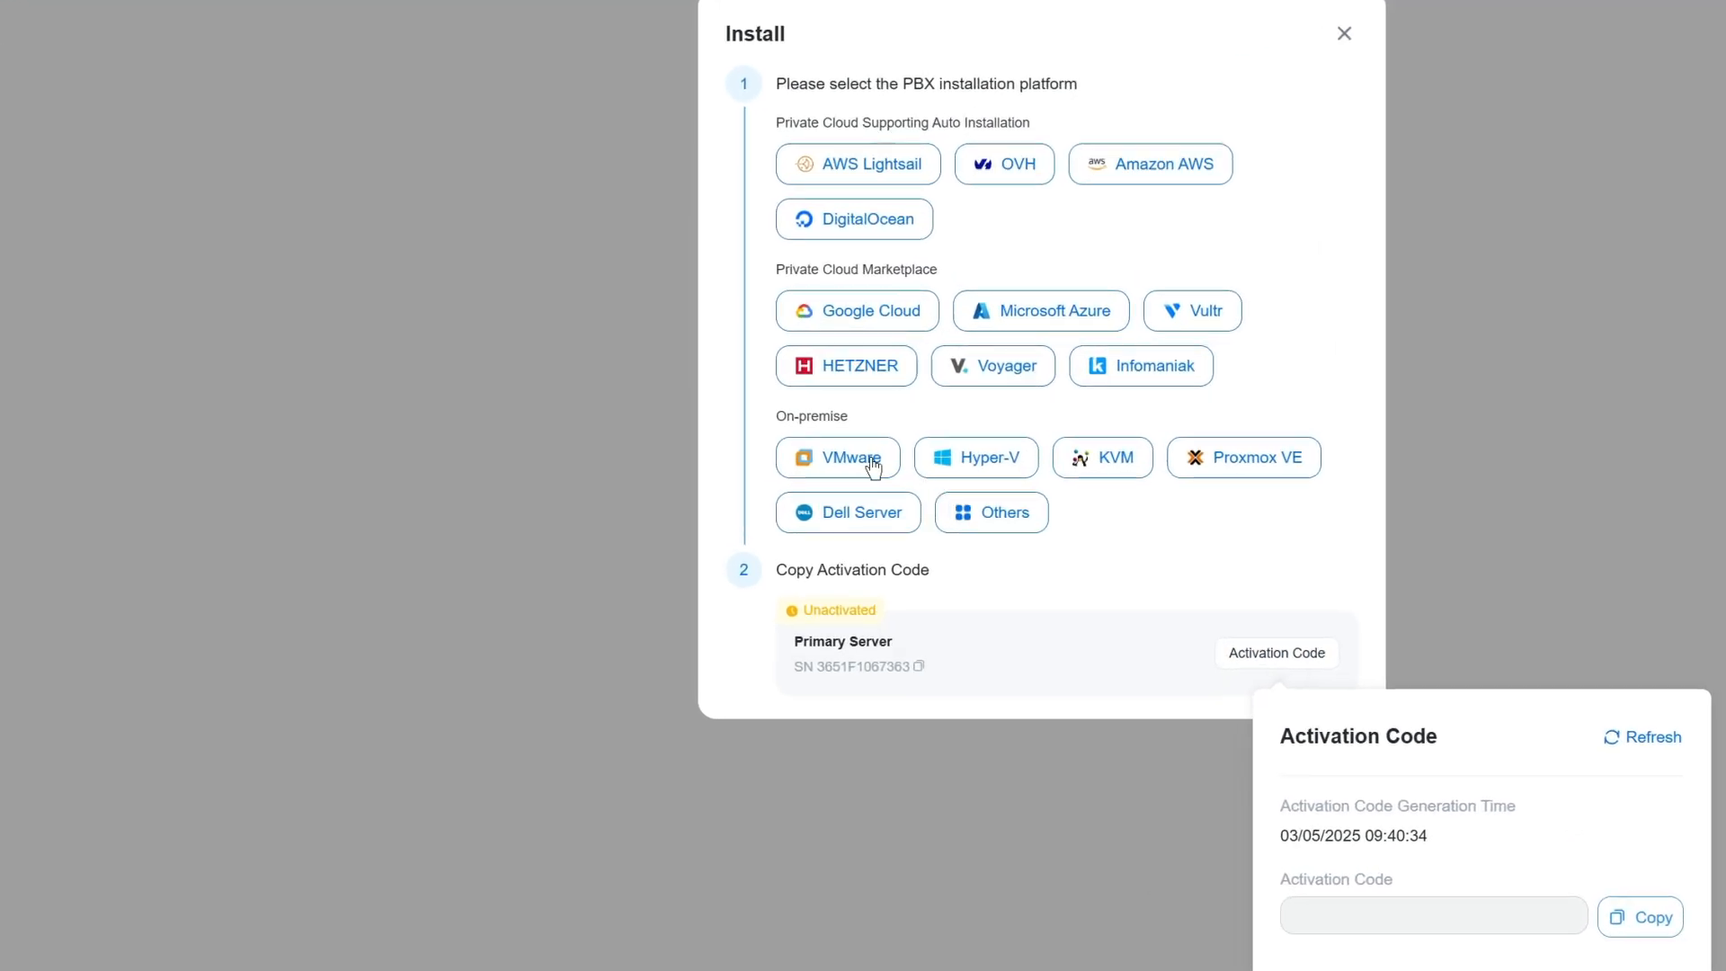
click(814, 444)
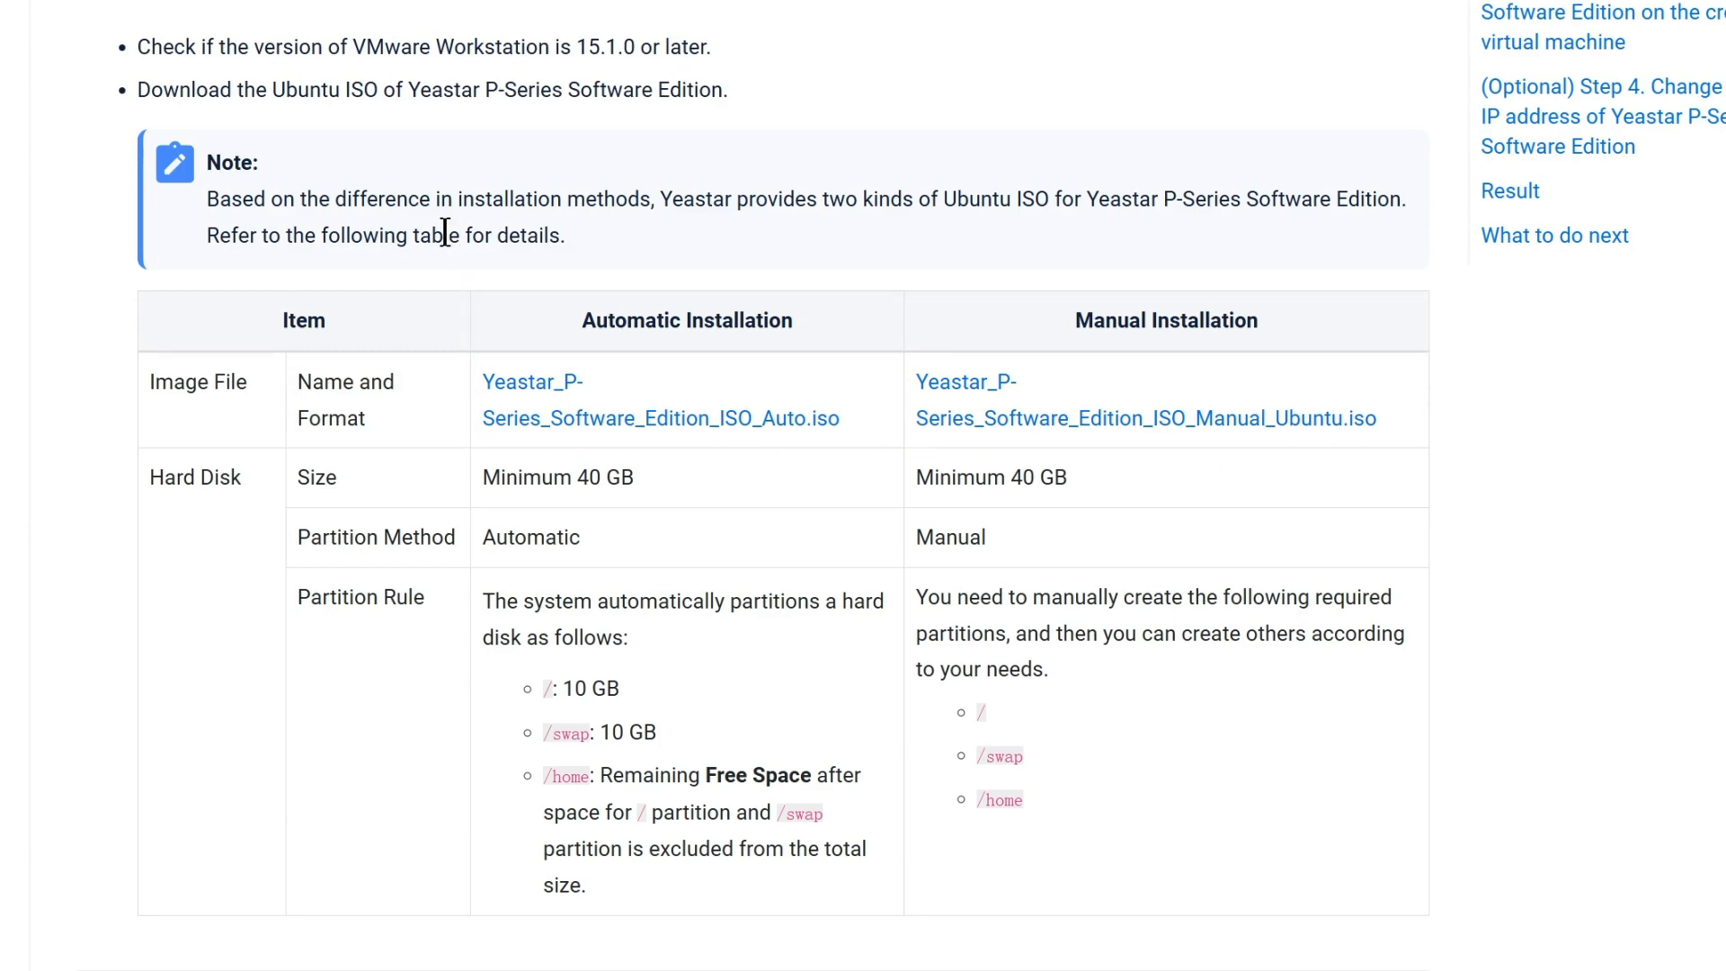
click(1009, 424)
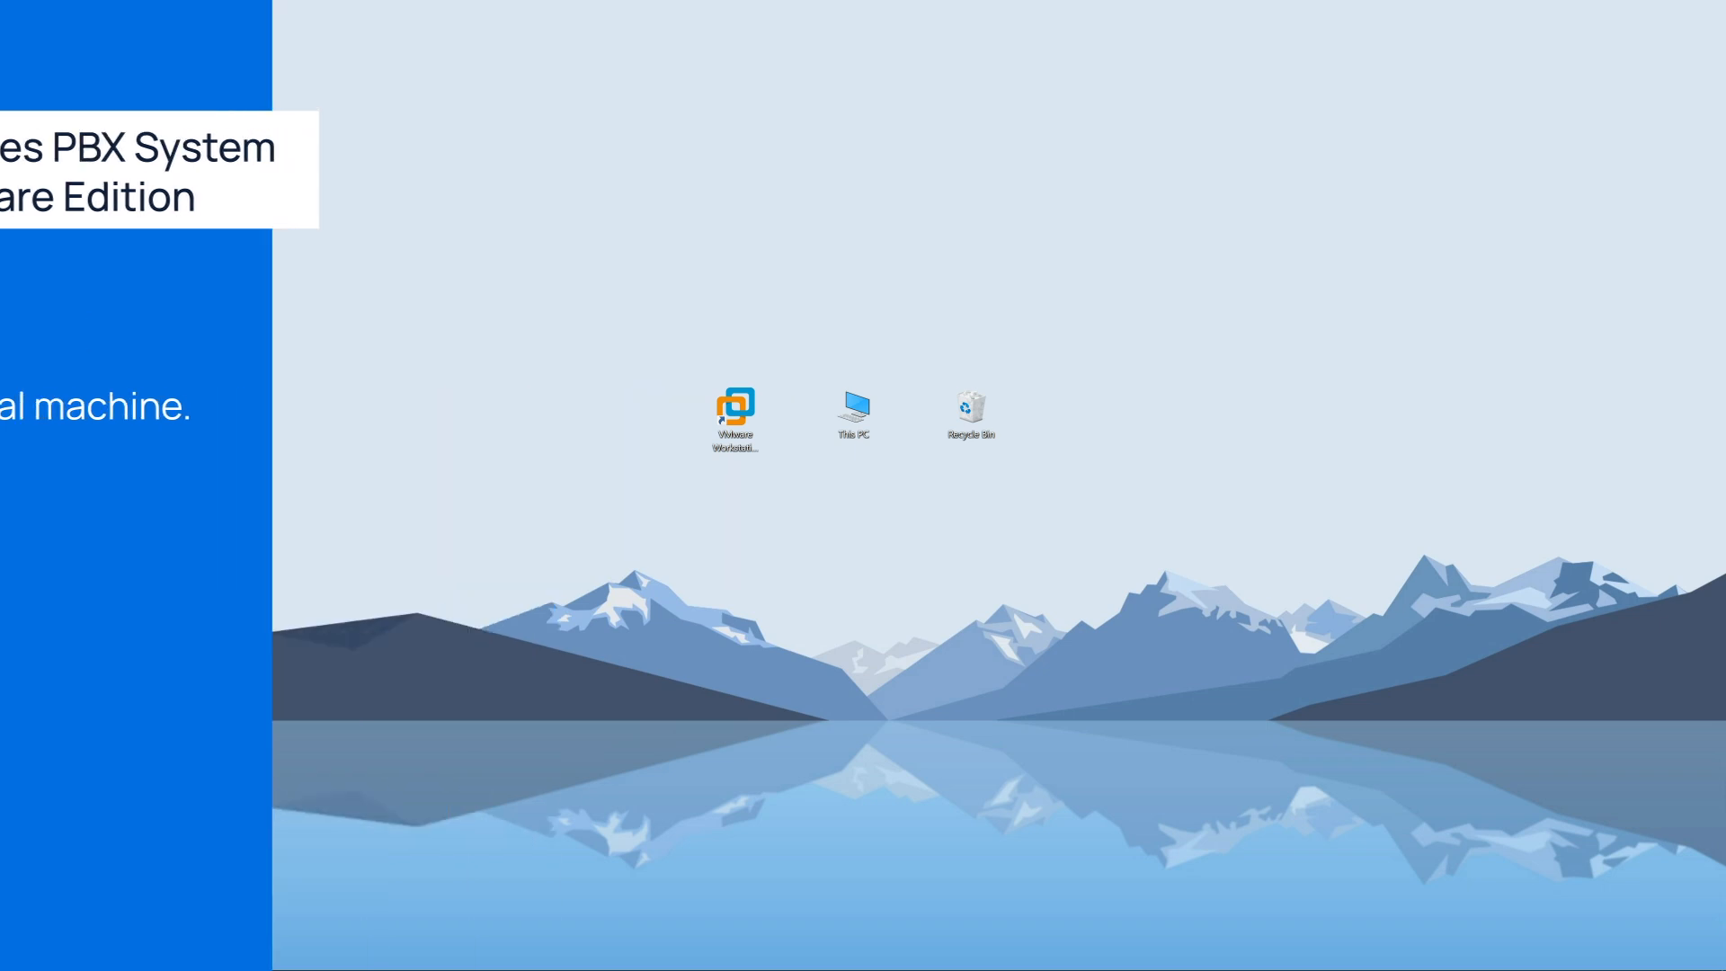
Launch VMware Workstation and start creating a new virtual machine with the Typical configuration
double_click(740, 399)
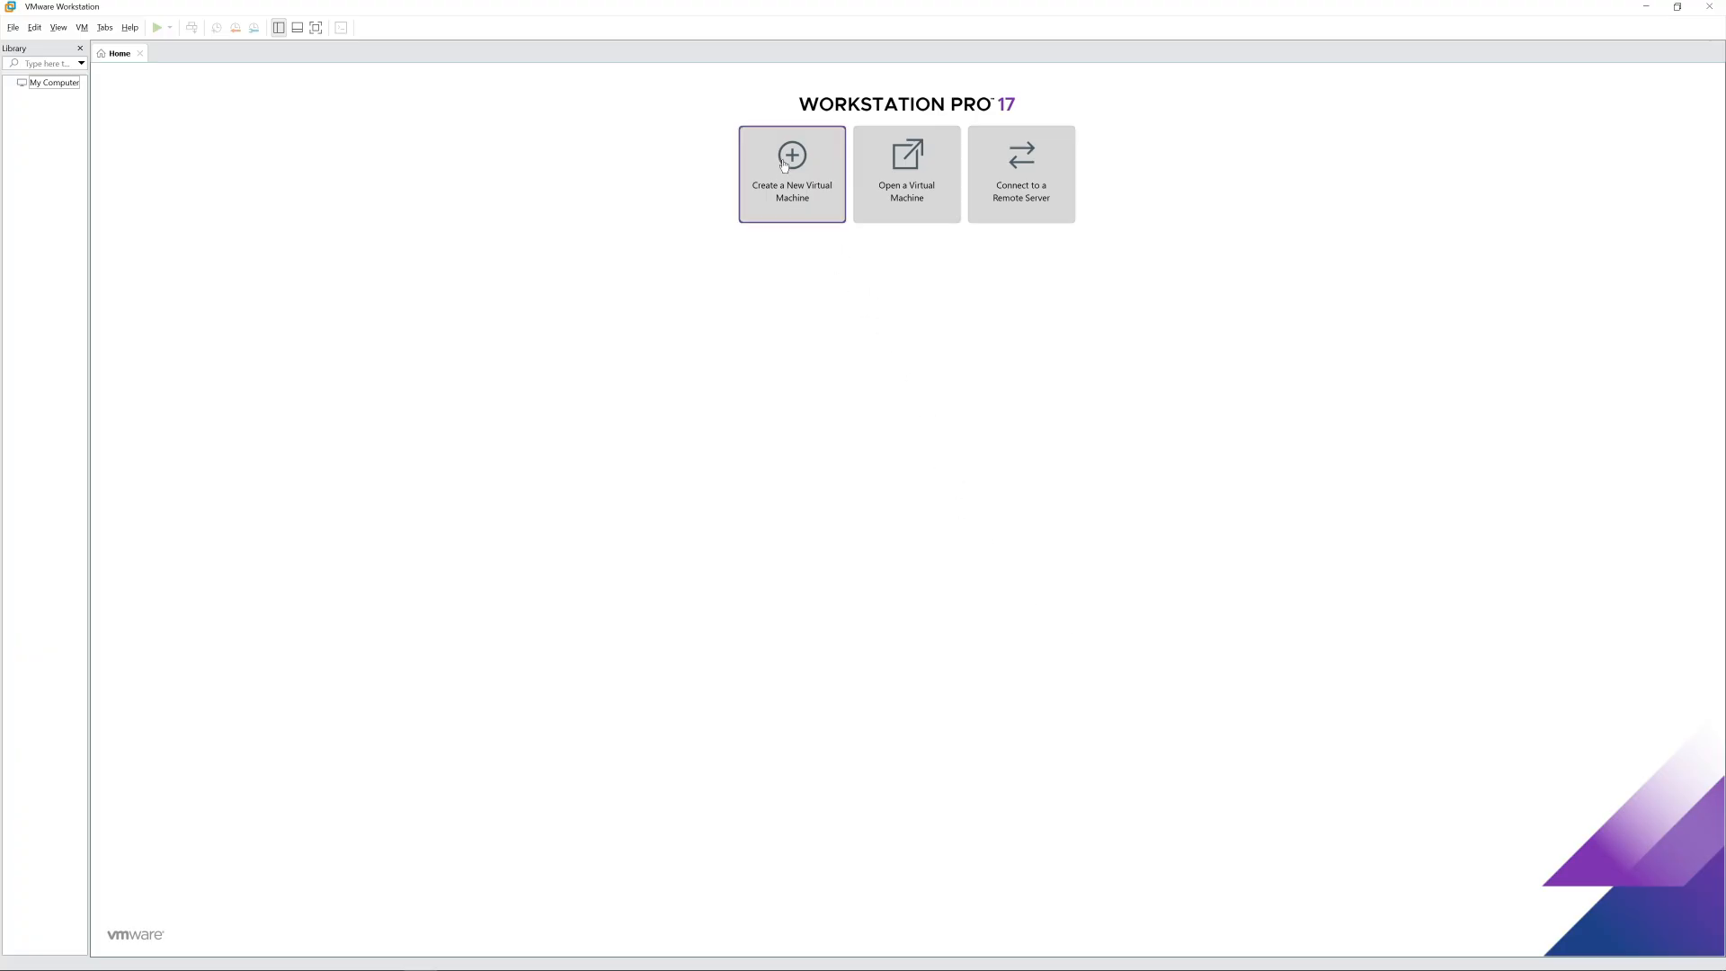
click(787, 165)
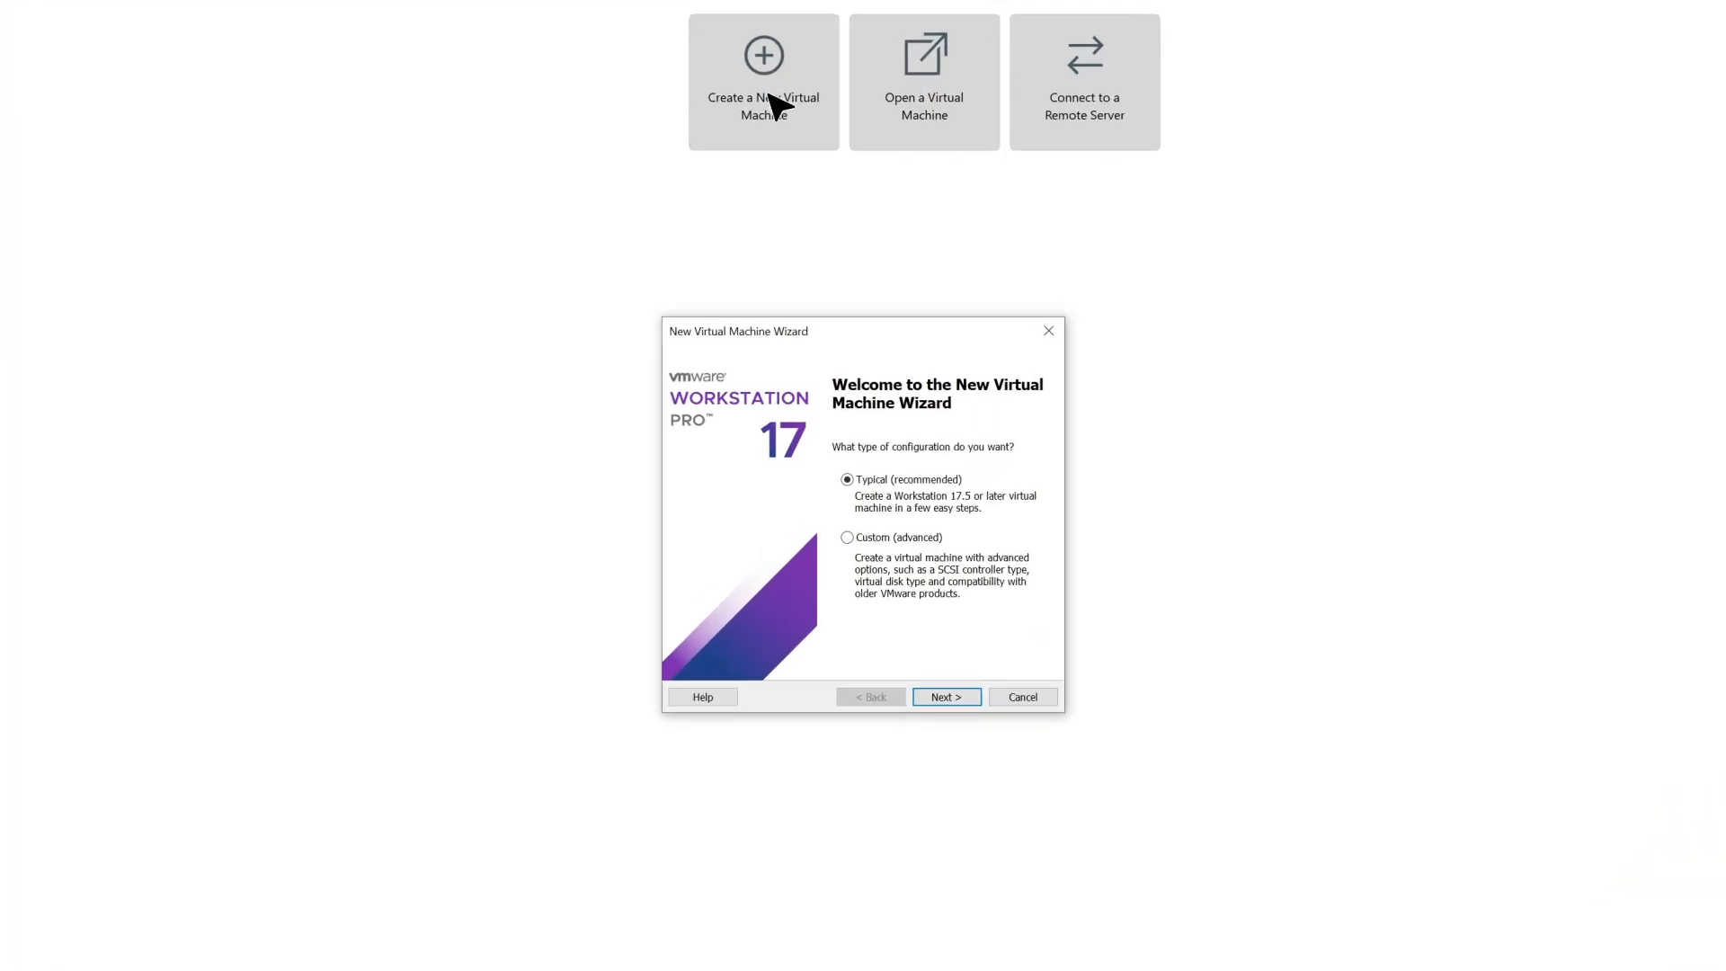
click(849, 480)
click(849, 537)
click(848, 480)
click(949, 699)
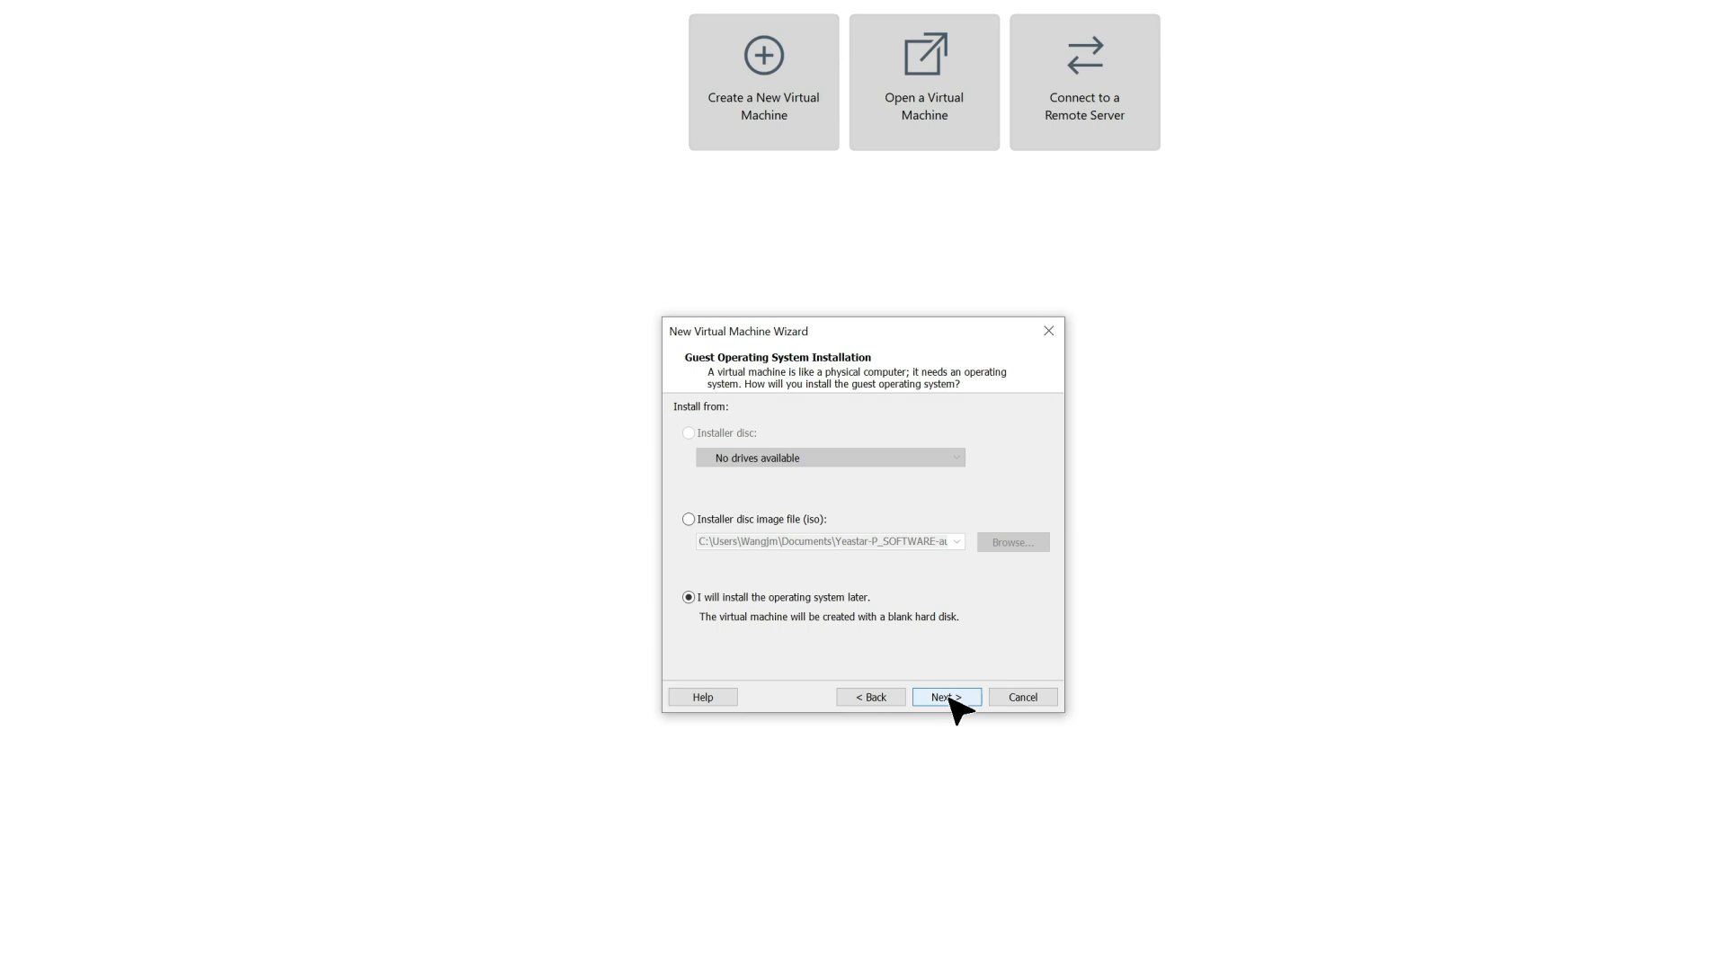
Choose to install the operating system later and set the guest system to Linux, version Ubuntu 64-bit
click(688, 598)
click(959, 708)
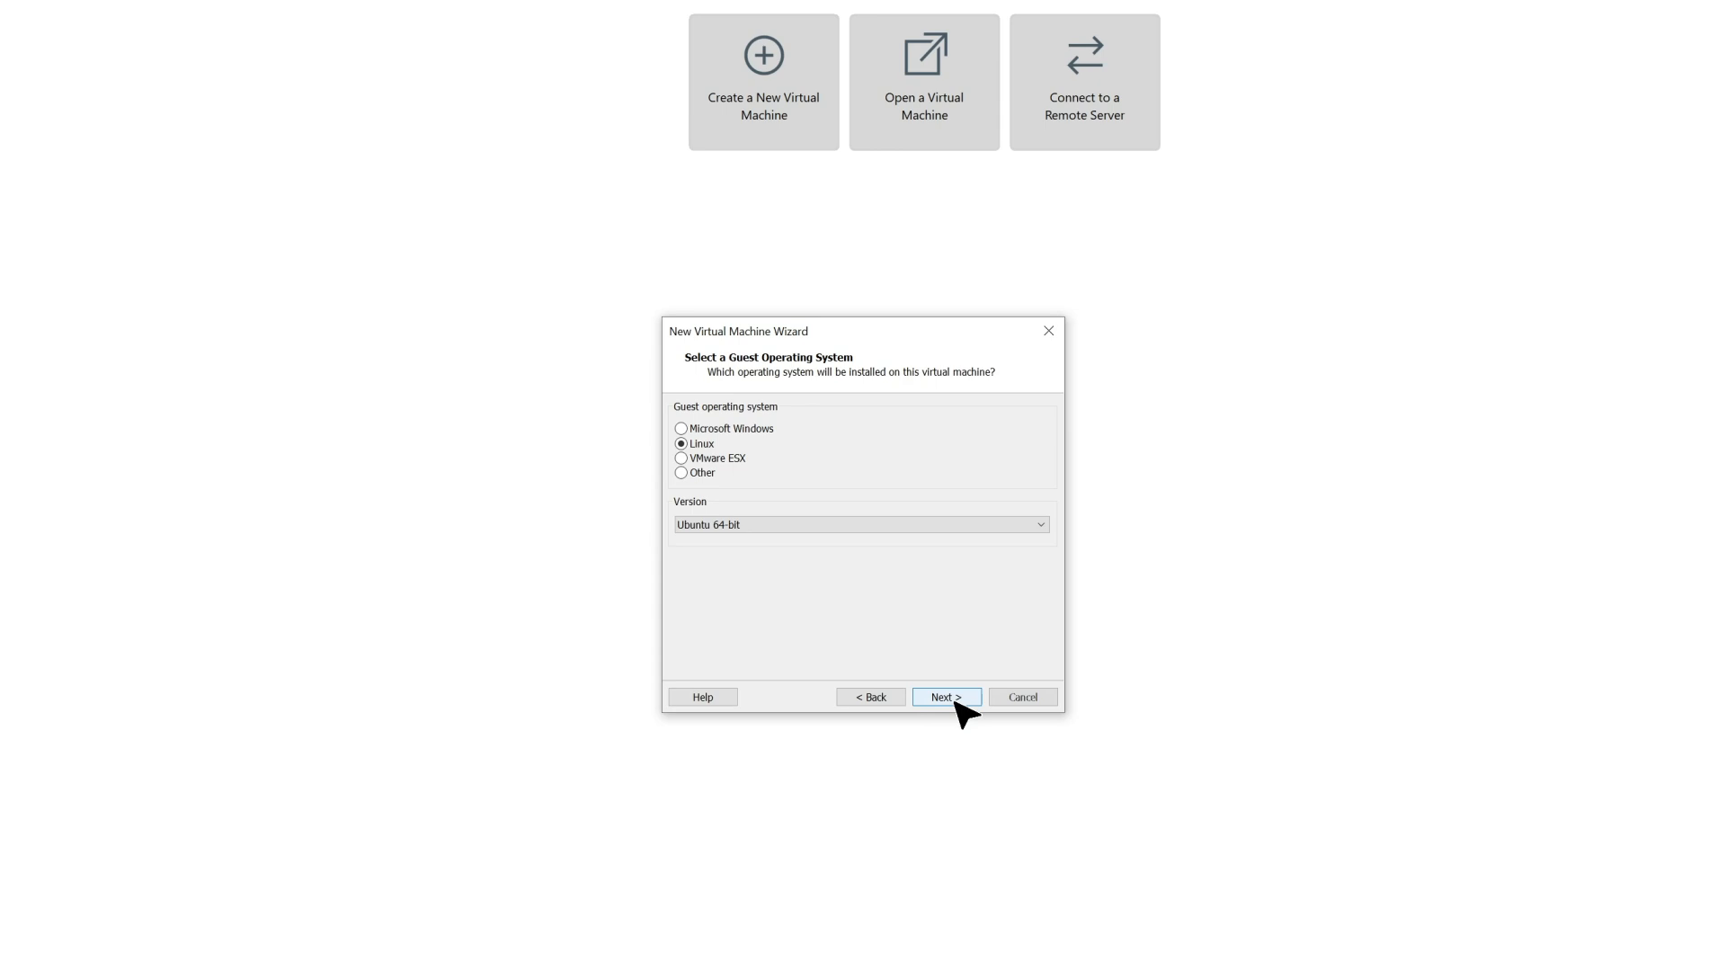
click(681, 444)
click(736, 525)
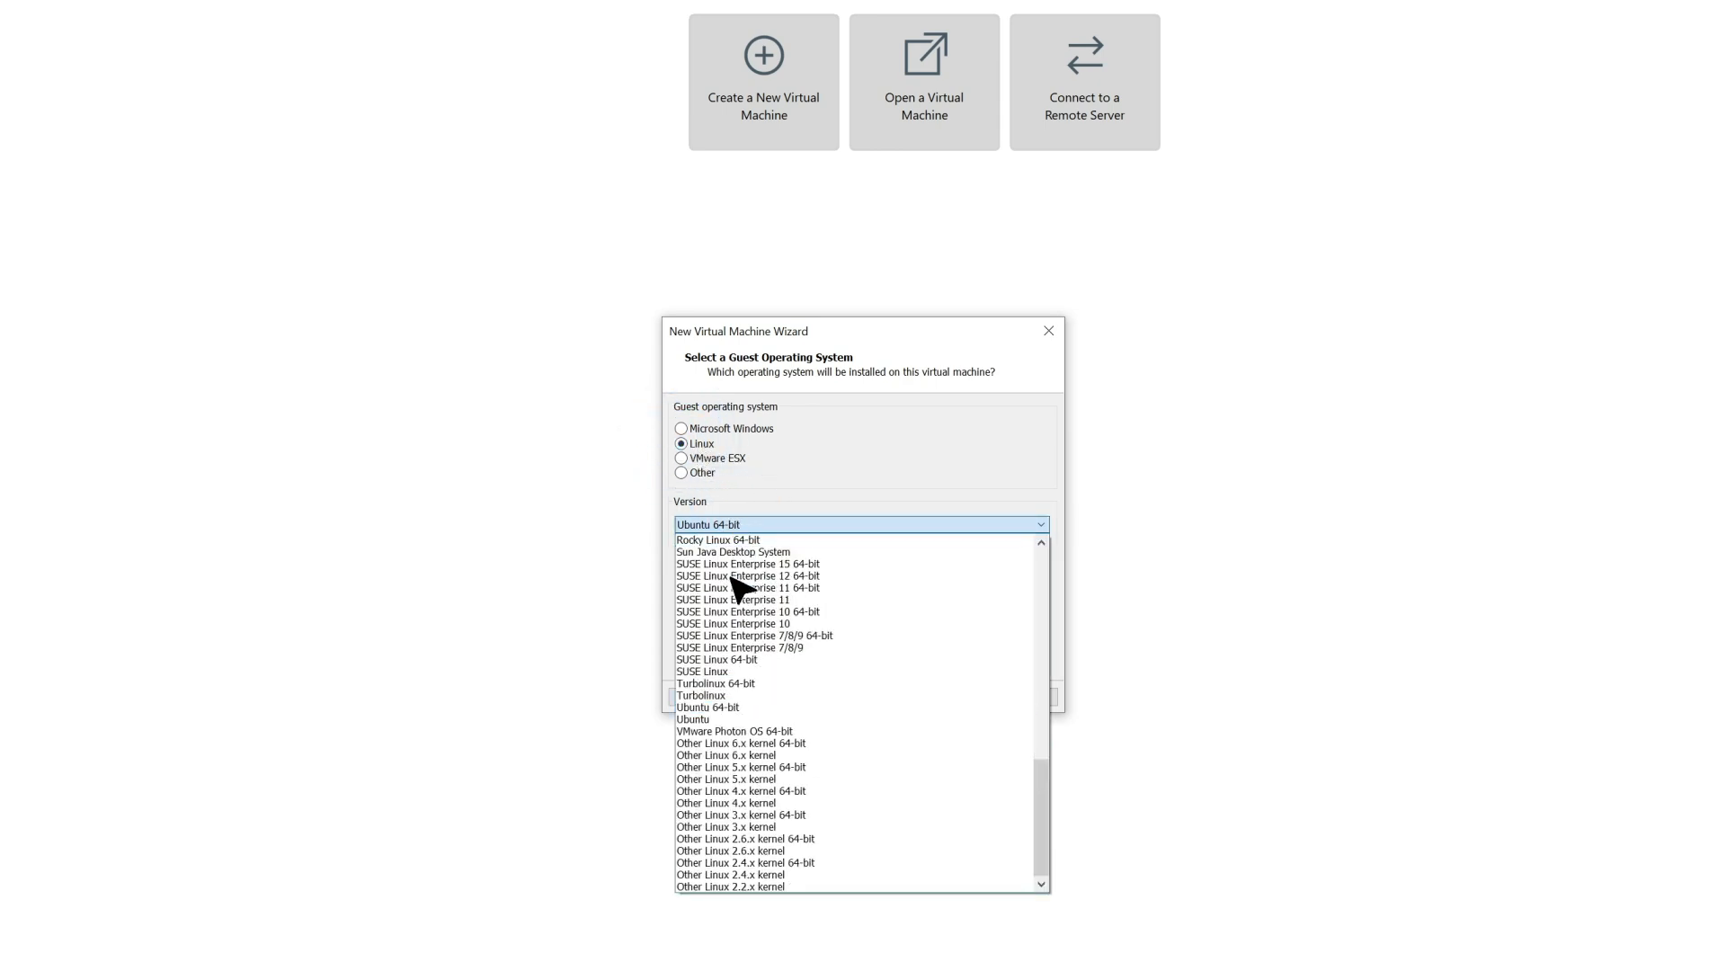
click(729, 710)
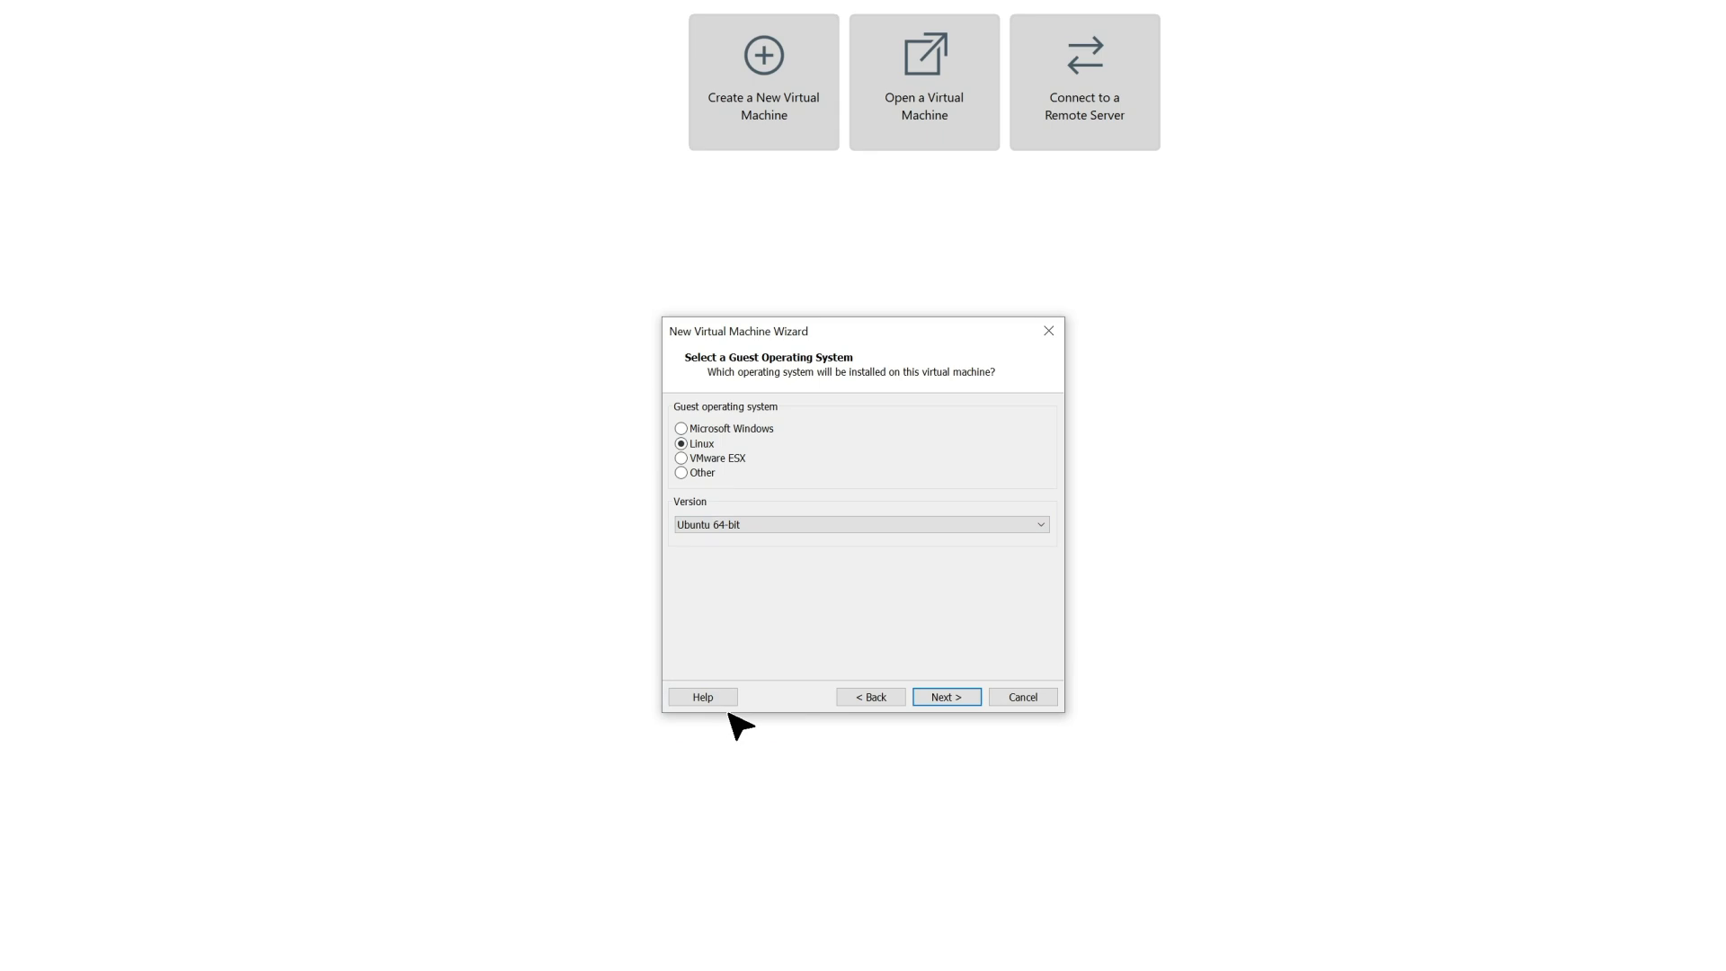
click(944, 701)
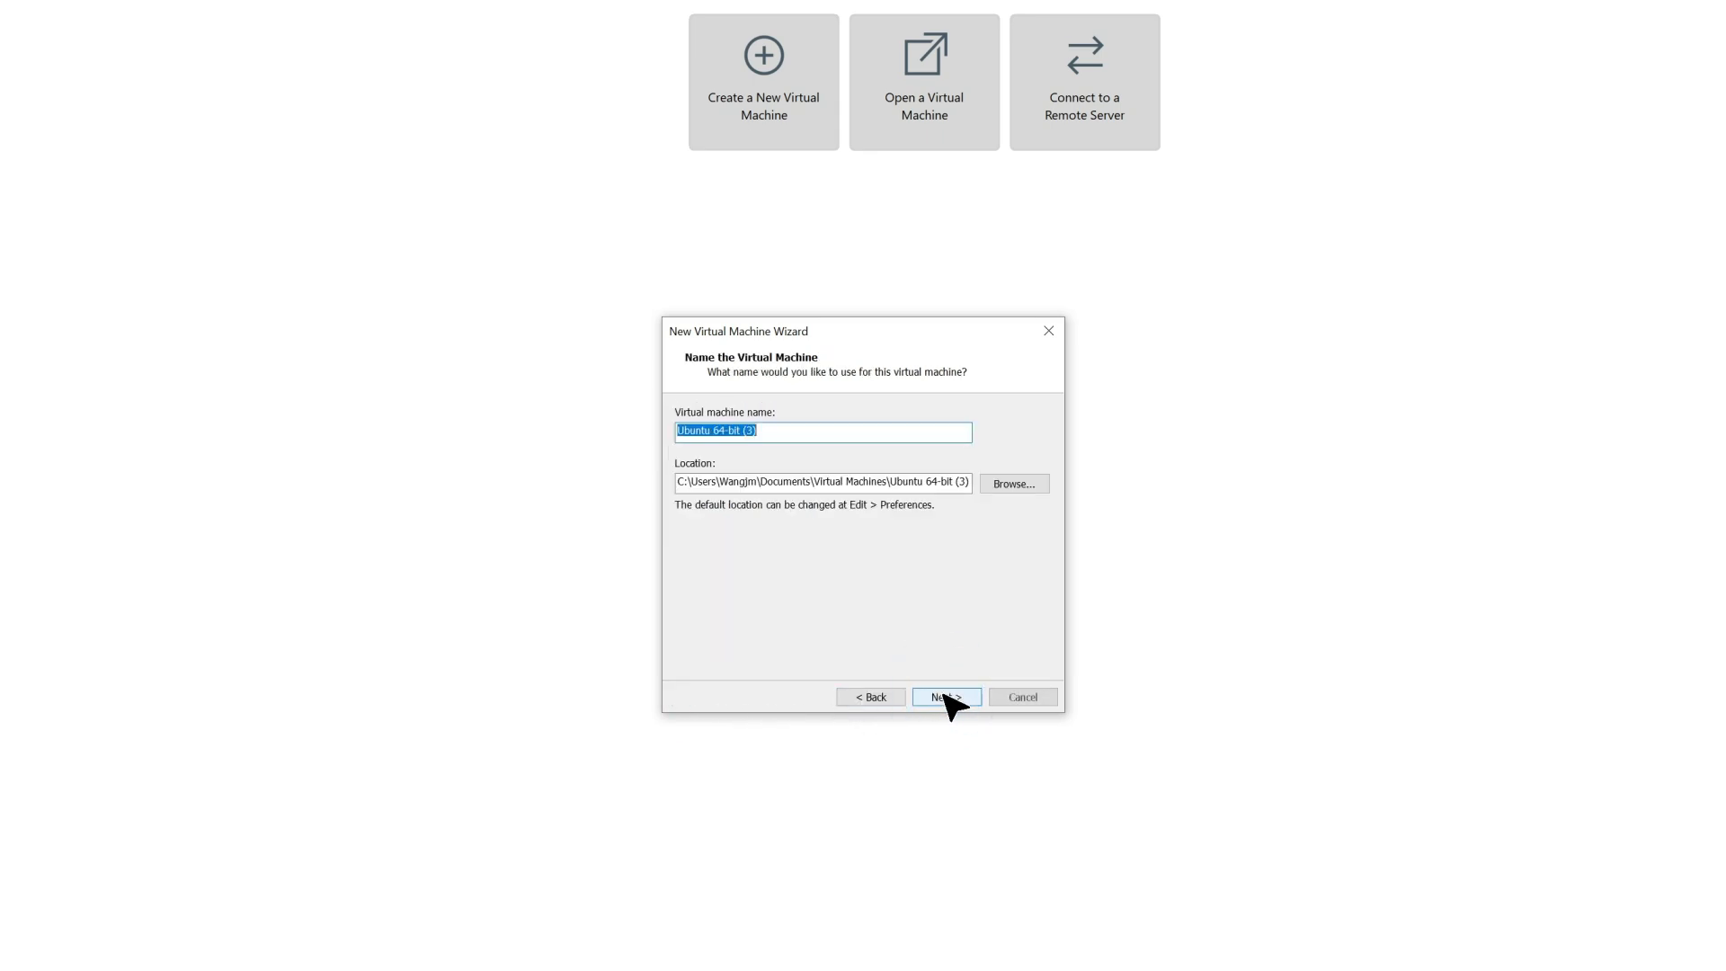
Name the virtual machine "Yeastar training" and accept its default storage location
click(793, 430)
key(ctrl+a)
key(BackSpace)
text(Yeastar )
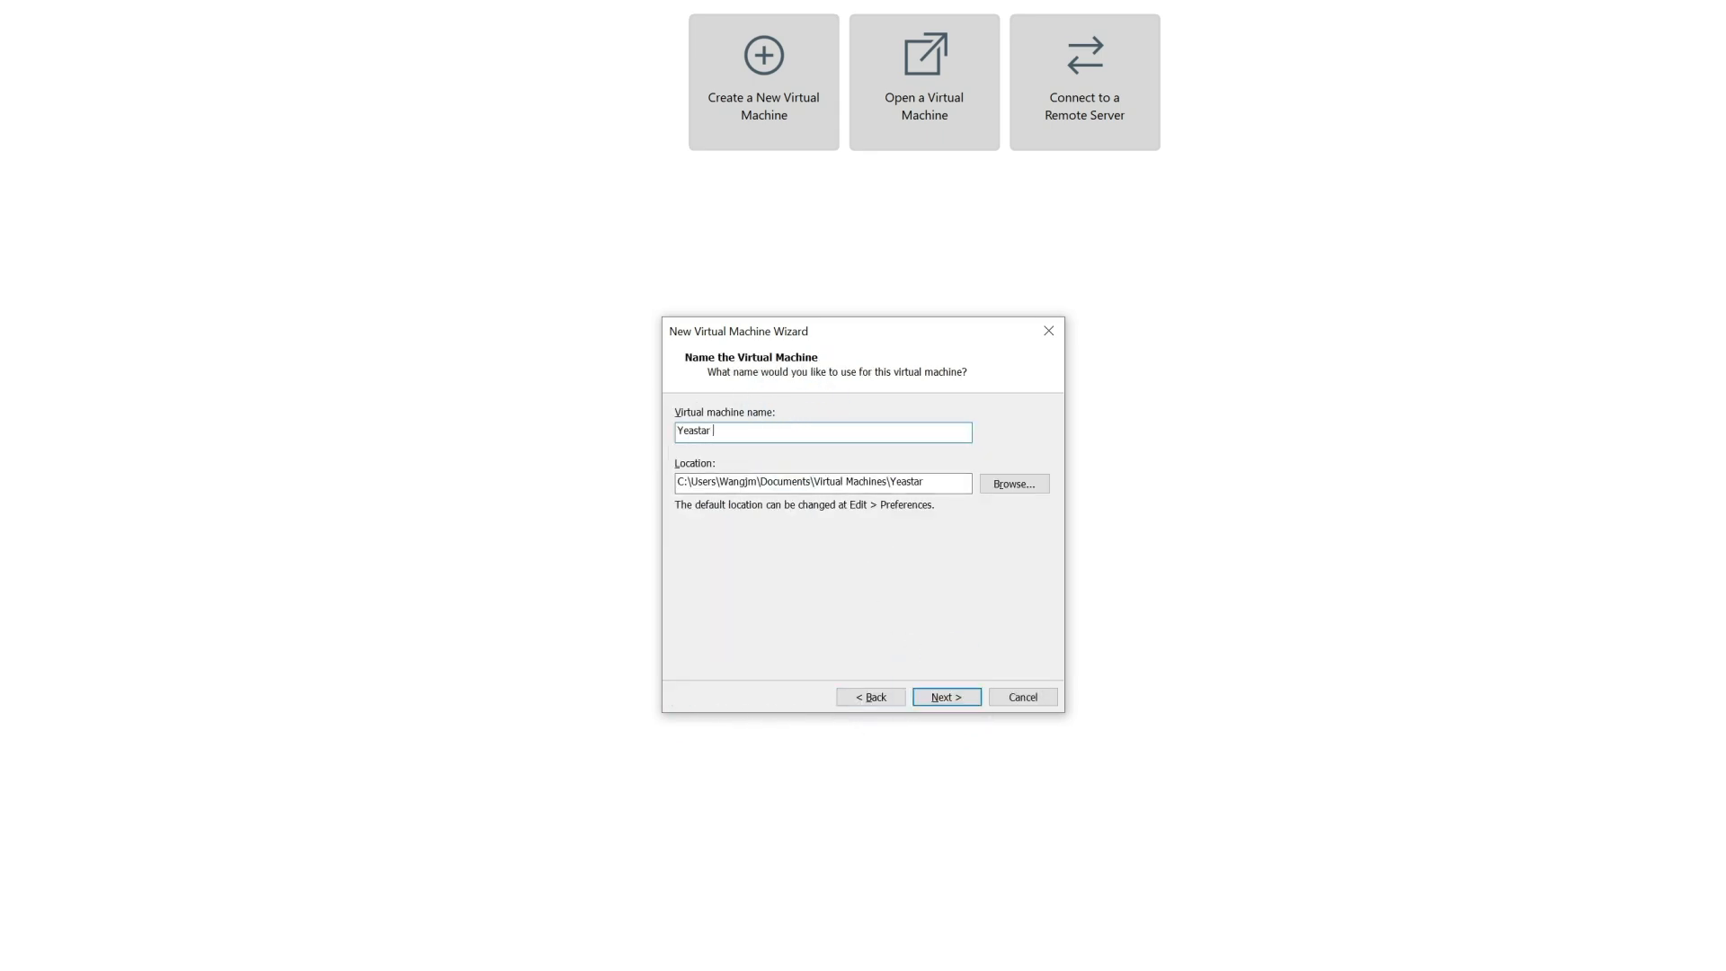
text(Training)
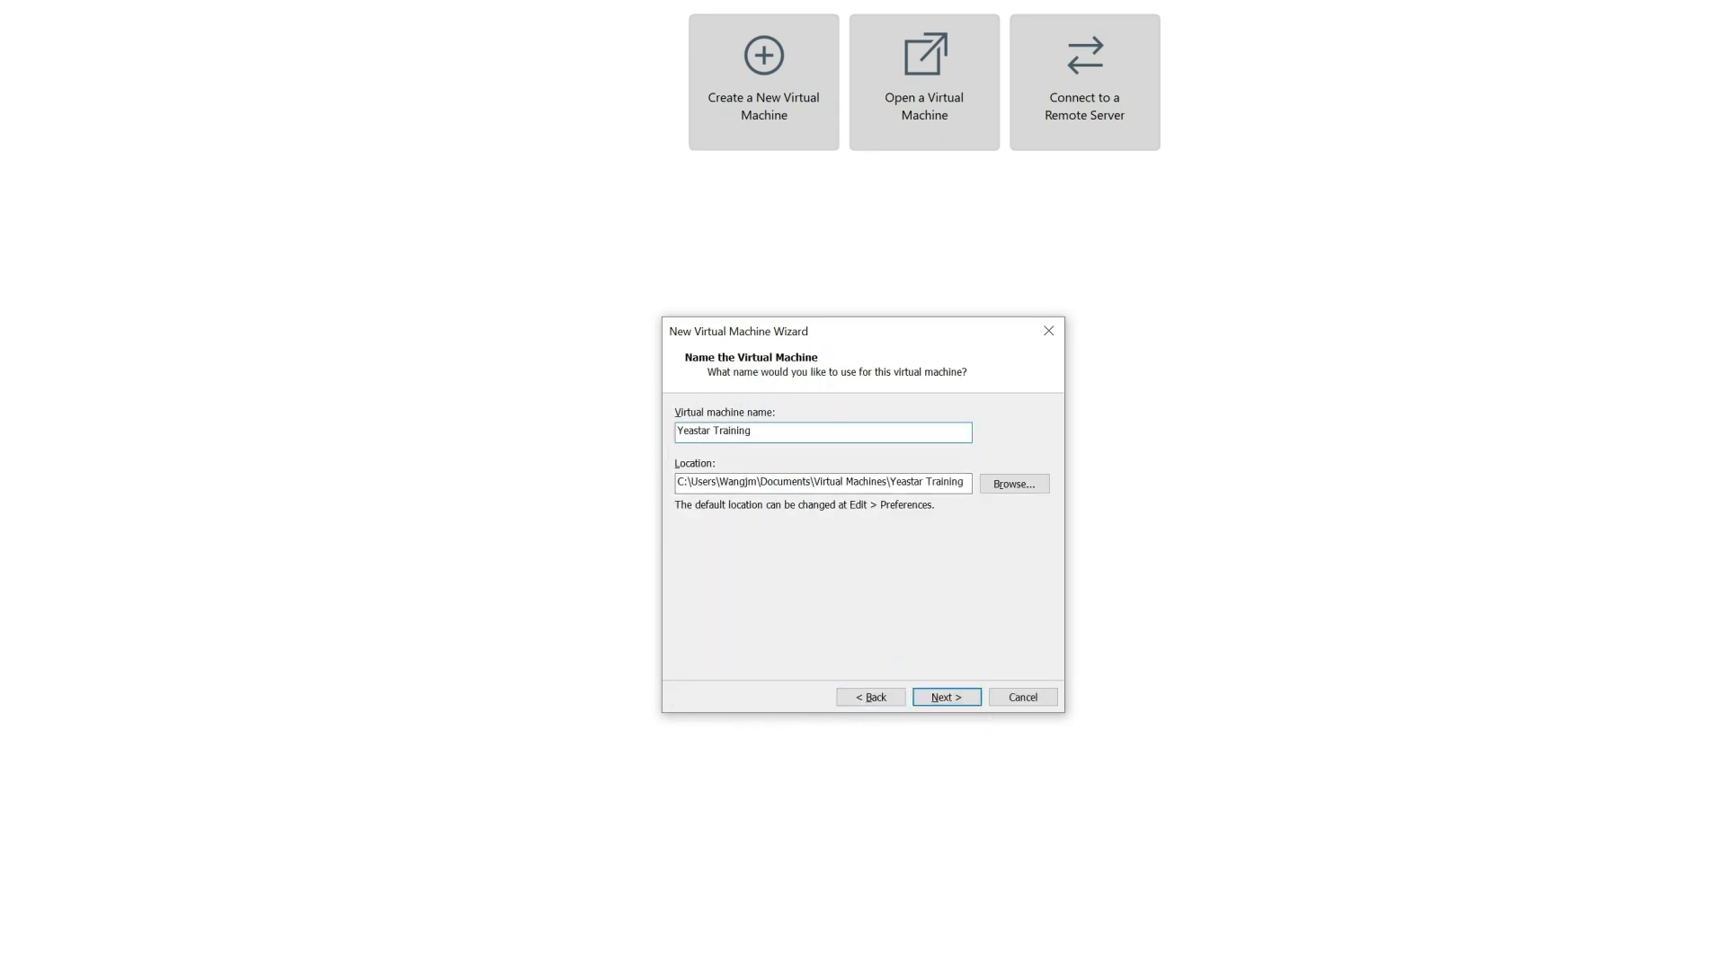
click(1014, 485)
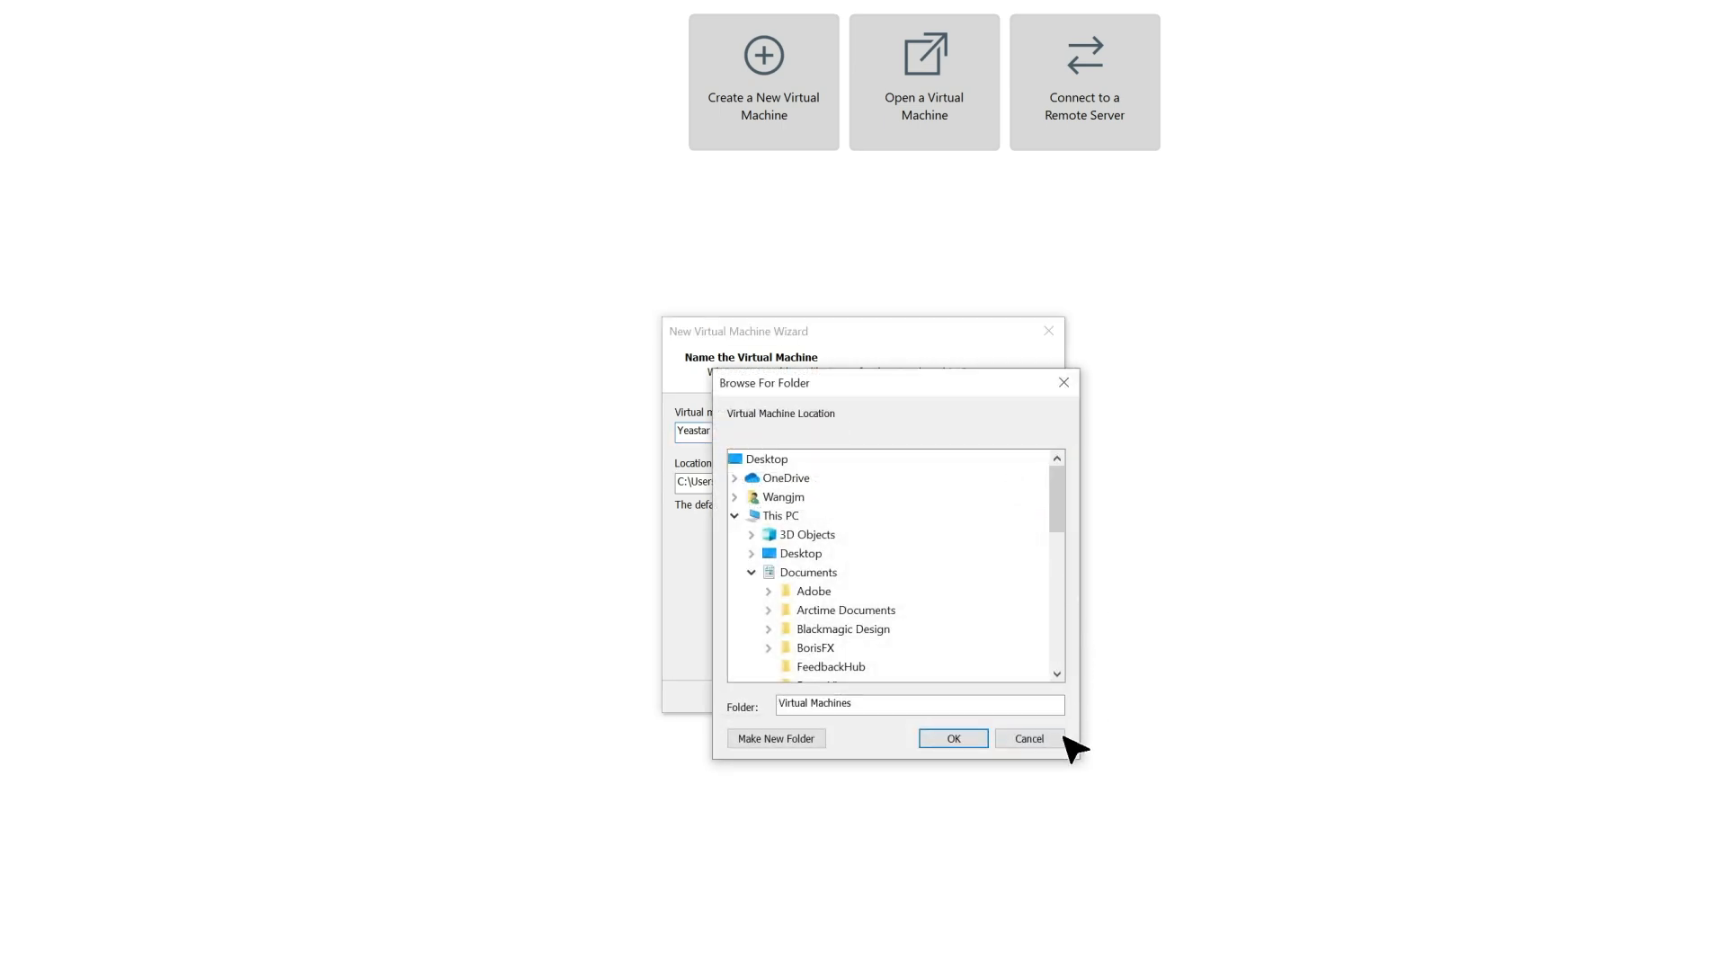
click(1047, 733)
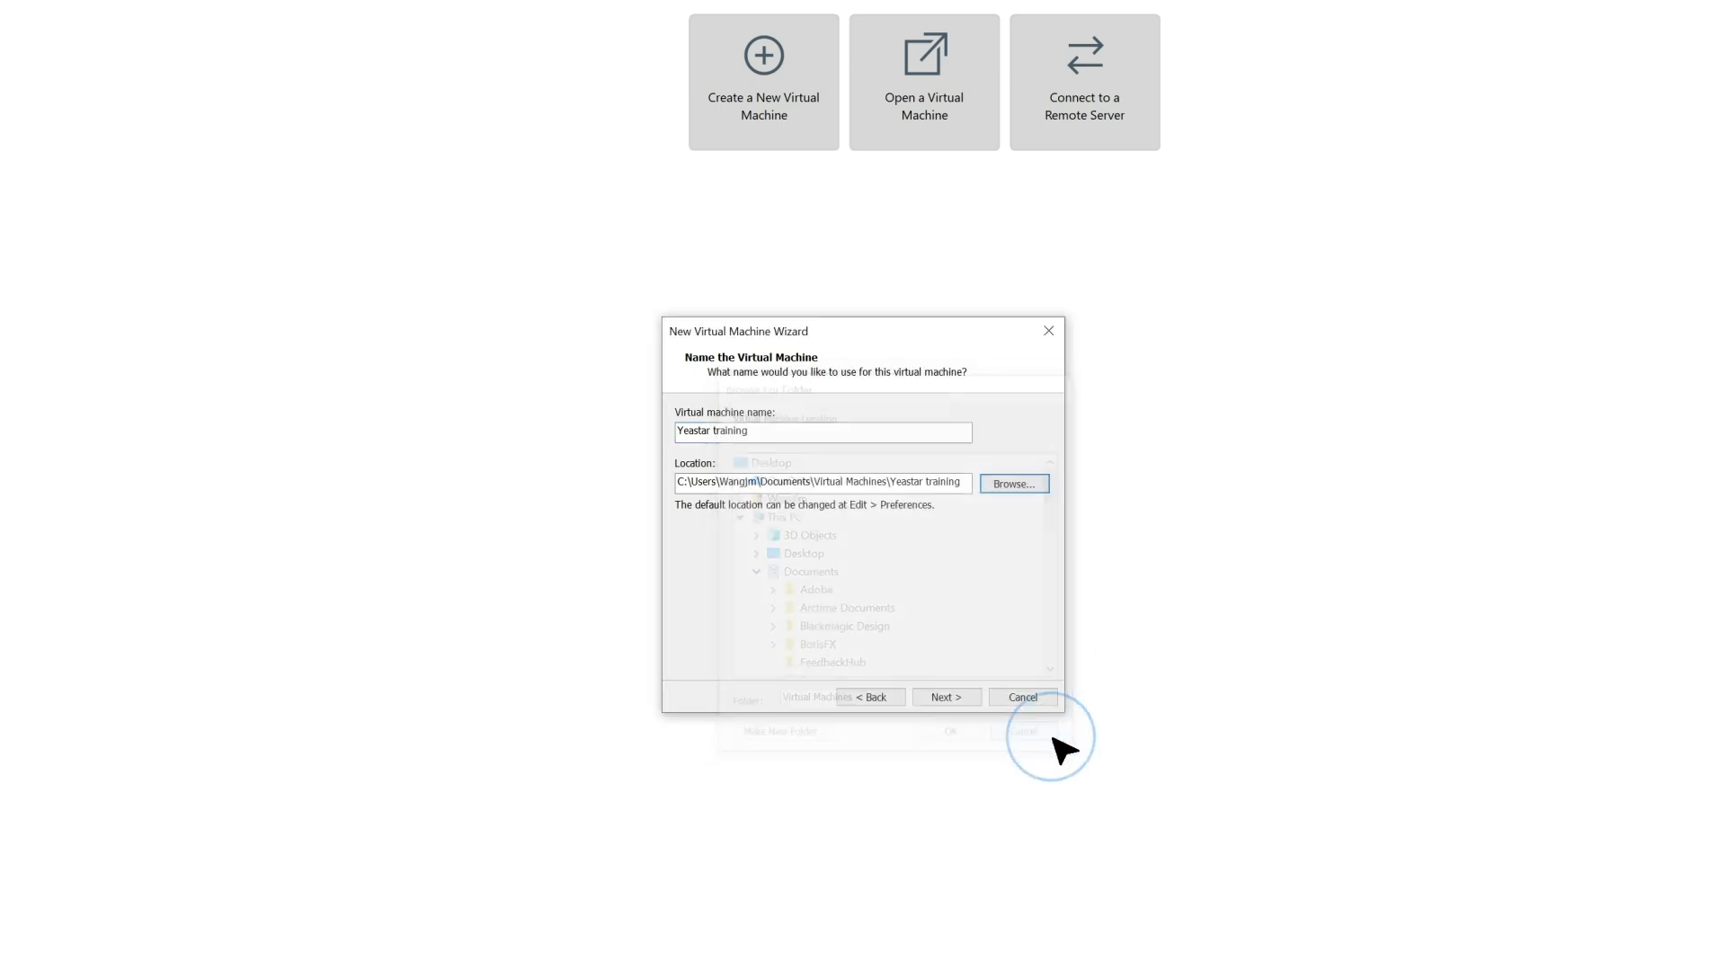
click(947, 696)
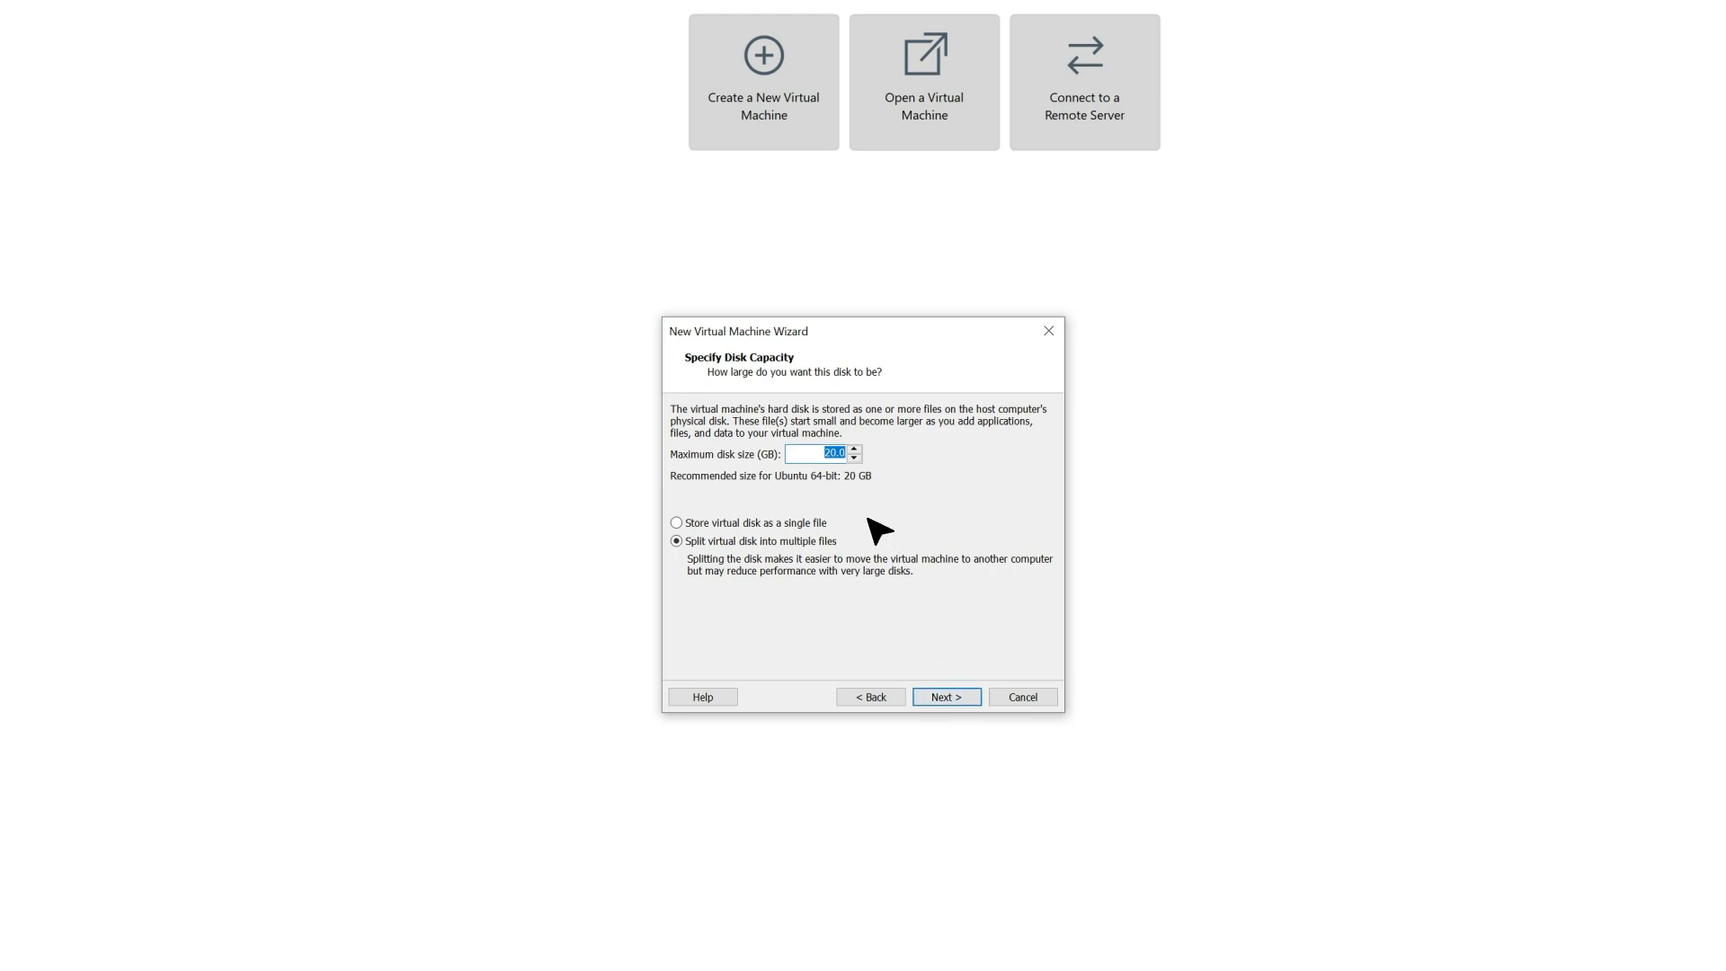
Set the maximum disk size to 40 GB, split into multiple files, and finish creating the virtual machine
click(835, 454)
click(947, 700)
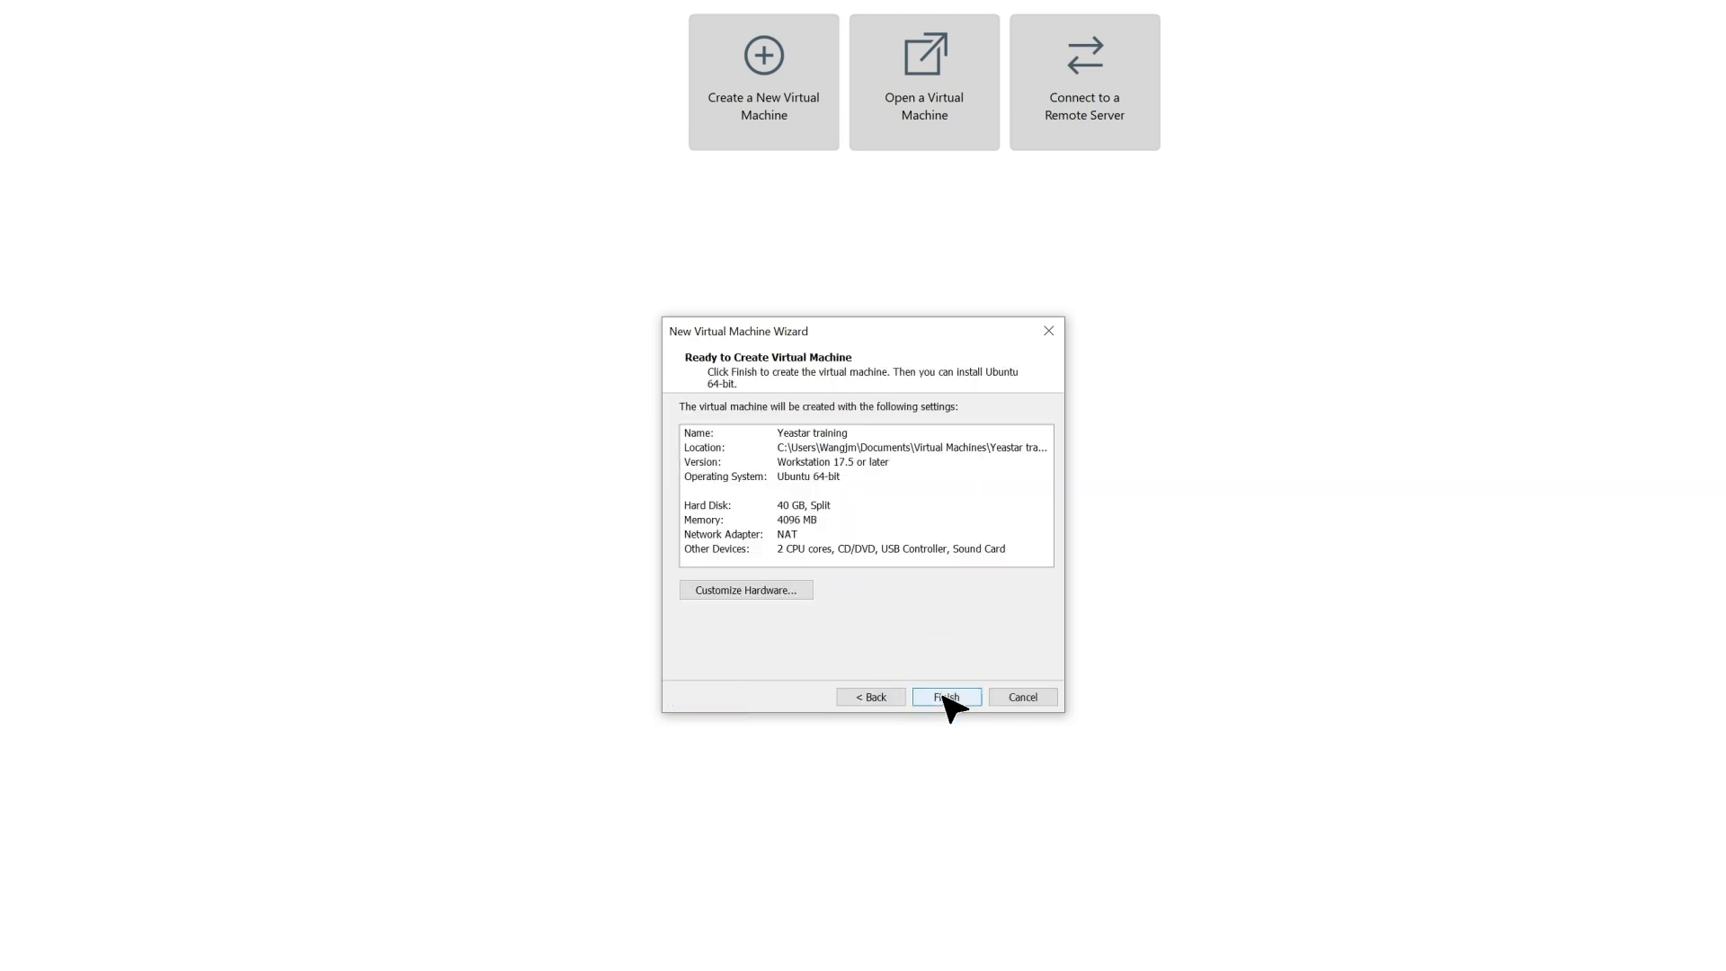
click(944, 698)
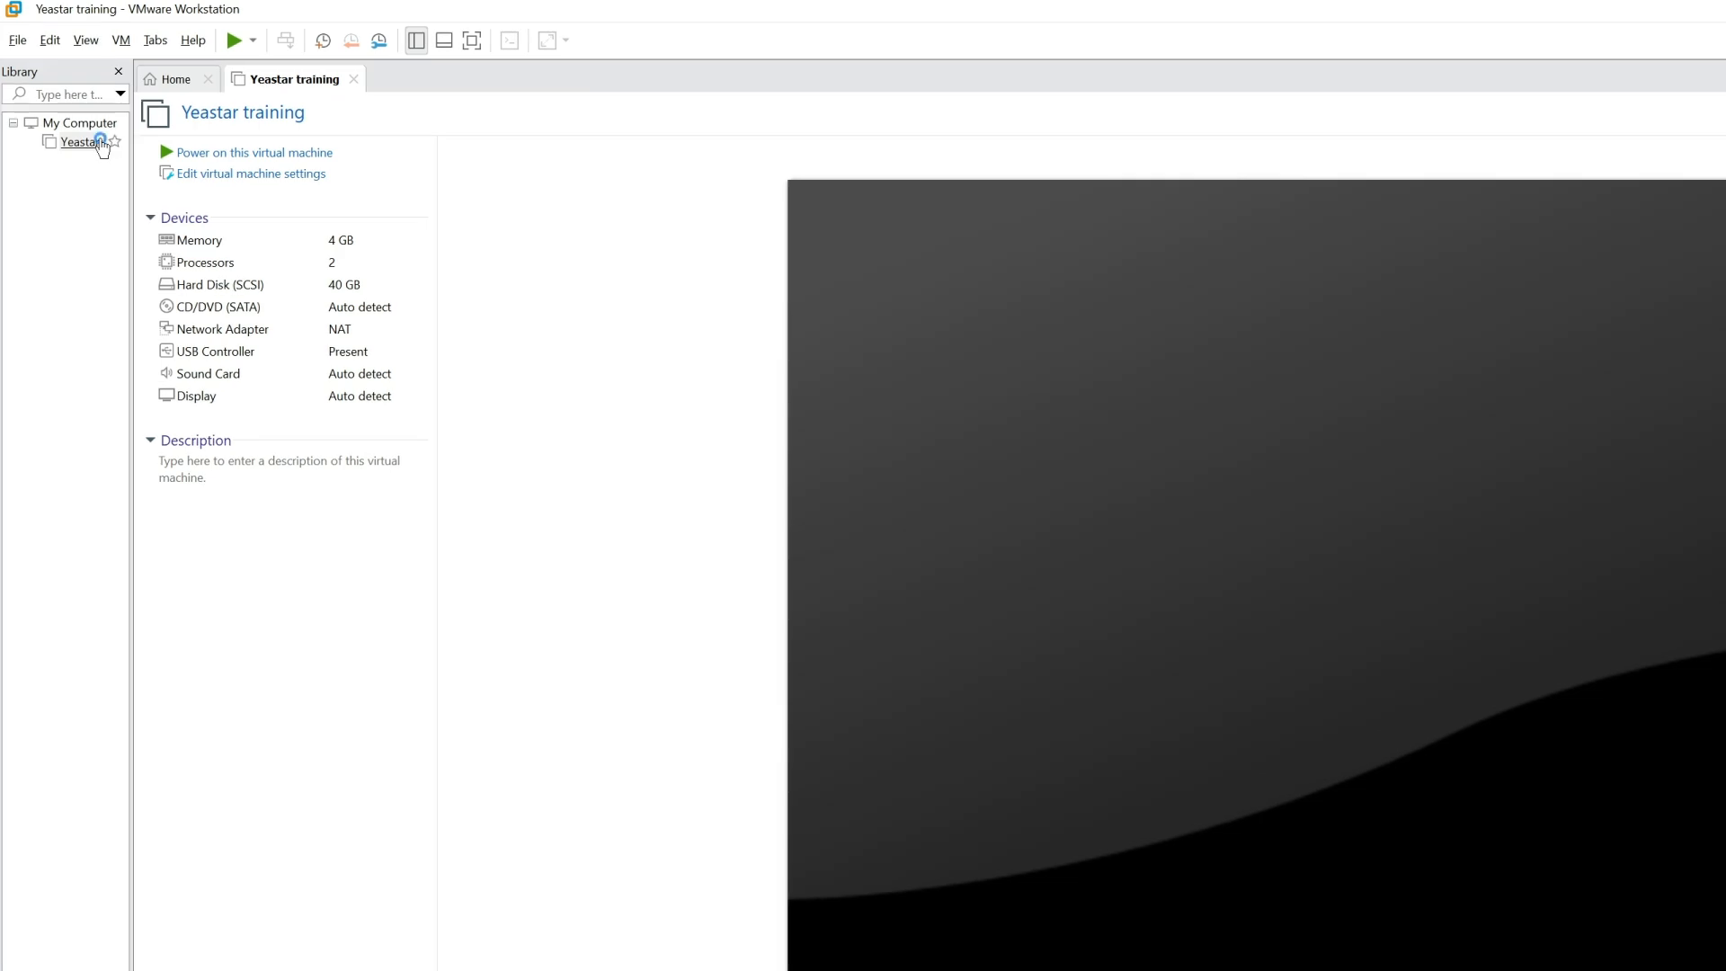
In the Yeastar training machine's settings, point the CD/DVD drive to the ISO image Yeastar-P_SOFTWARE-auto-83.18.0.59-ubuntu24.iso from Documents
click(101, 144)
click(176, 178)
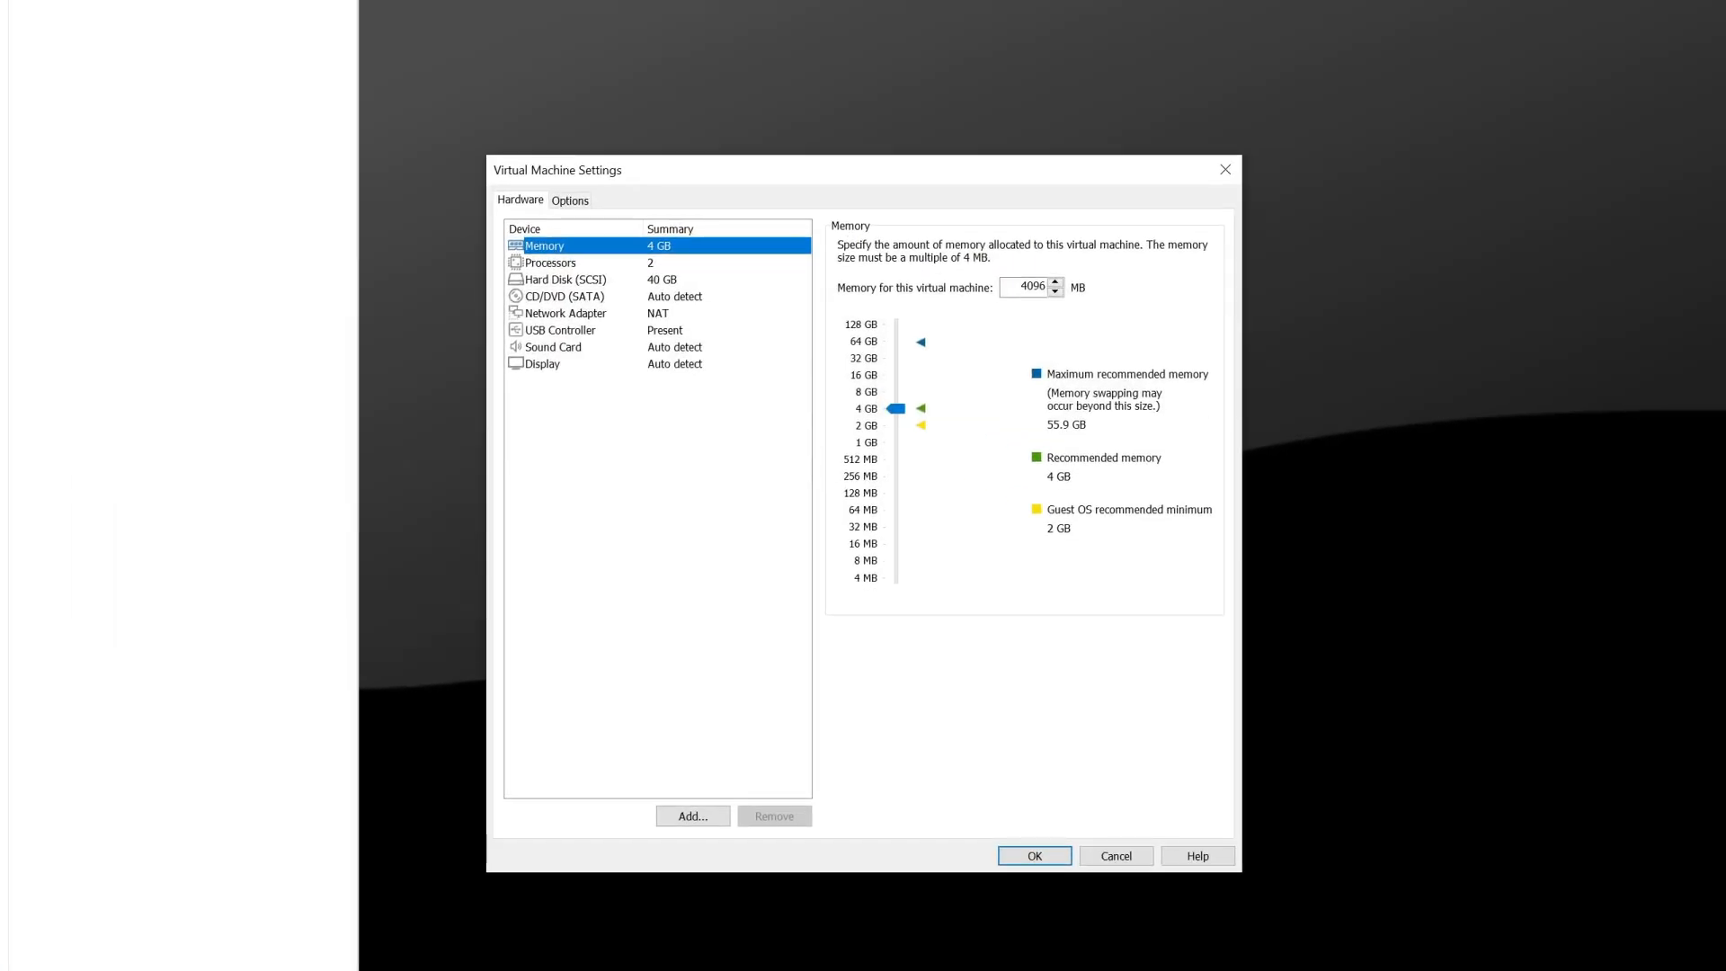
click(529, 205)
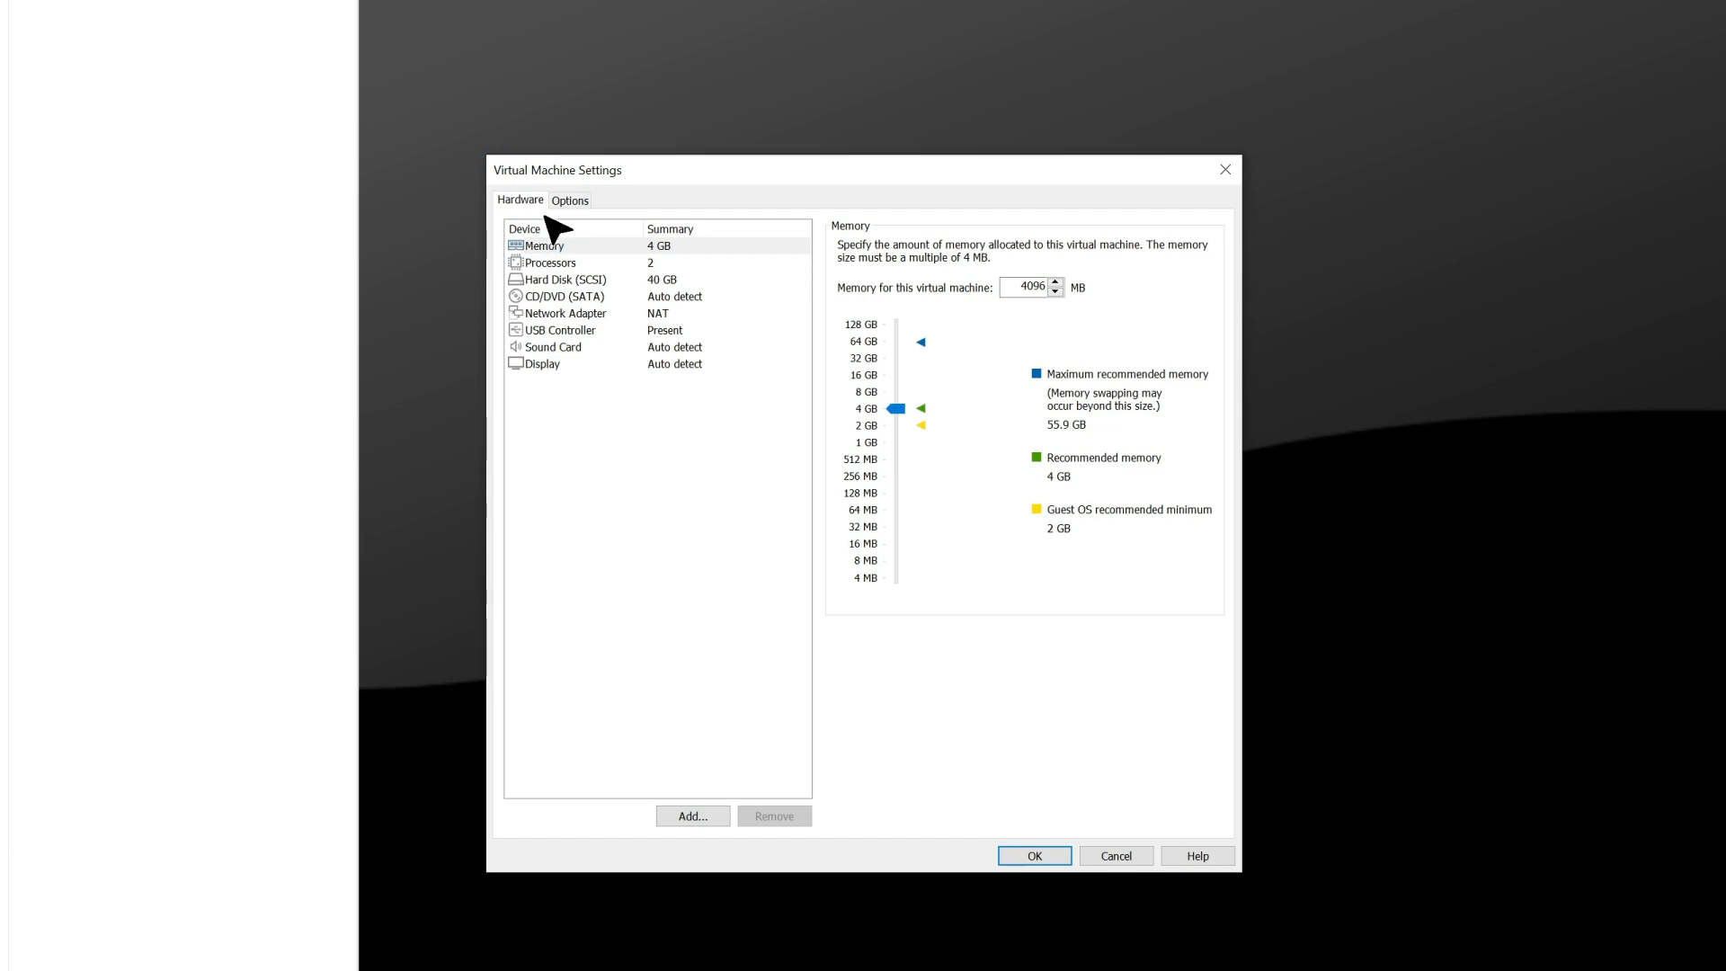
click(572, 298)
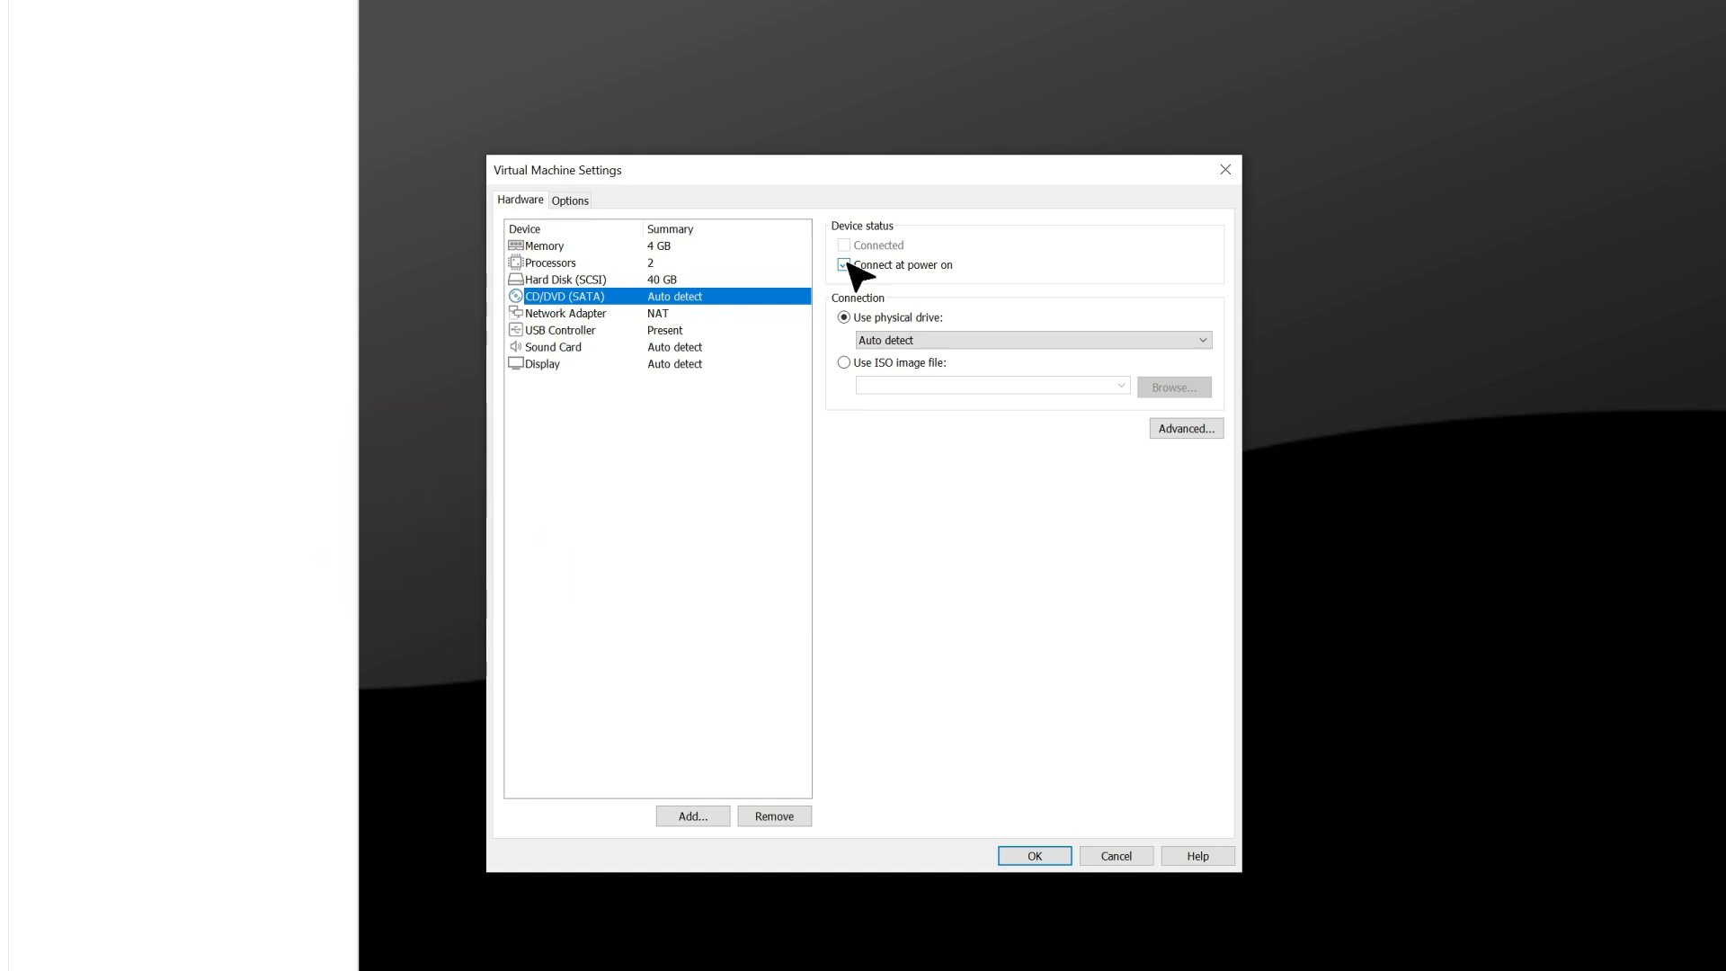
click(844, 363)
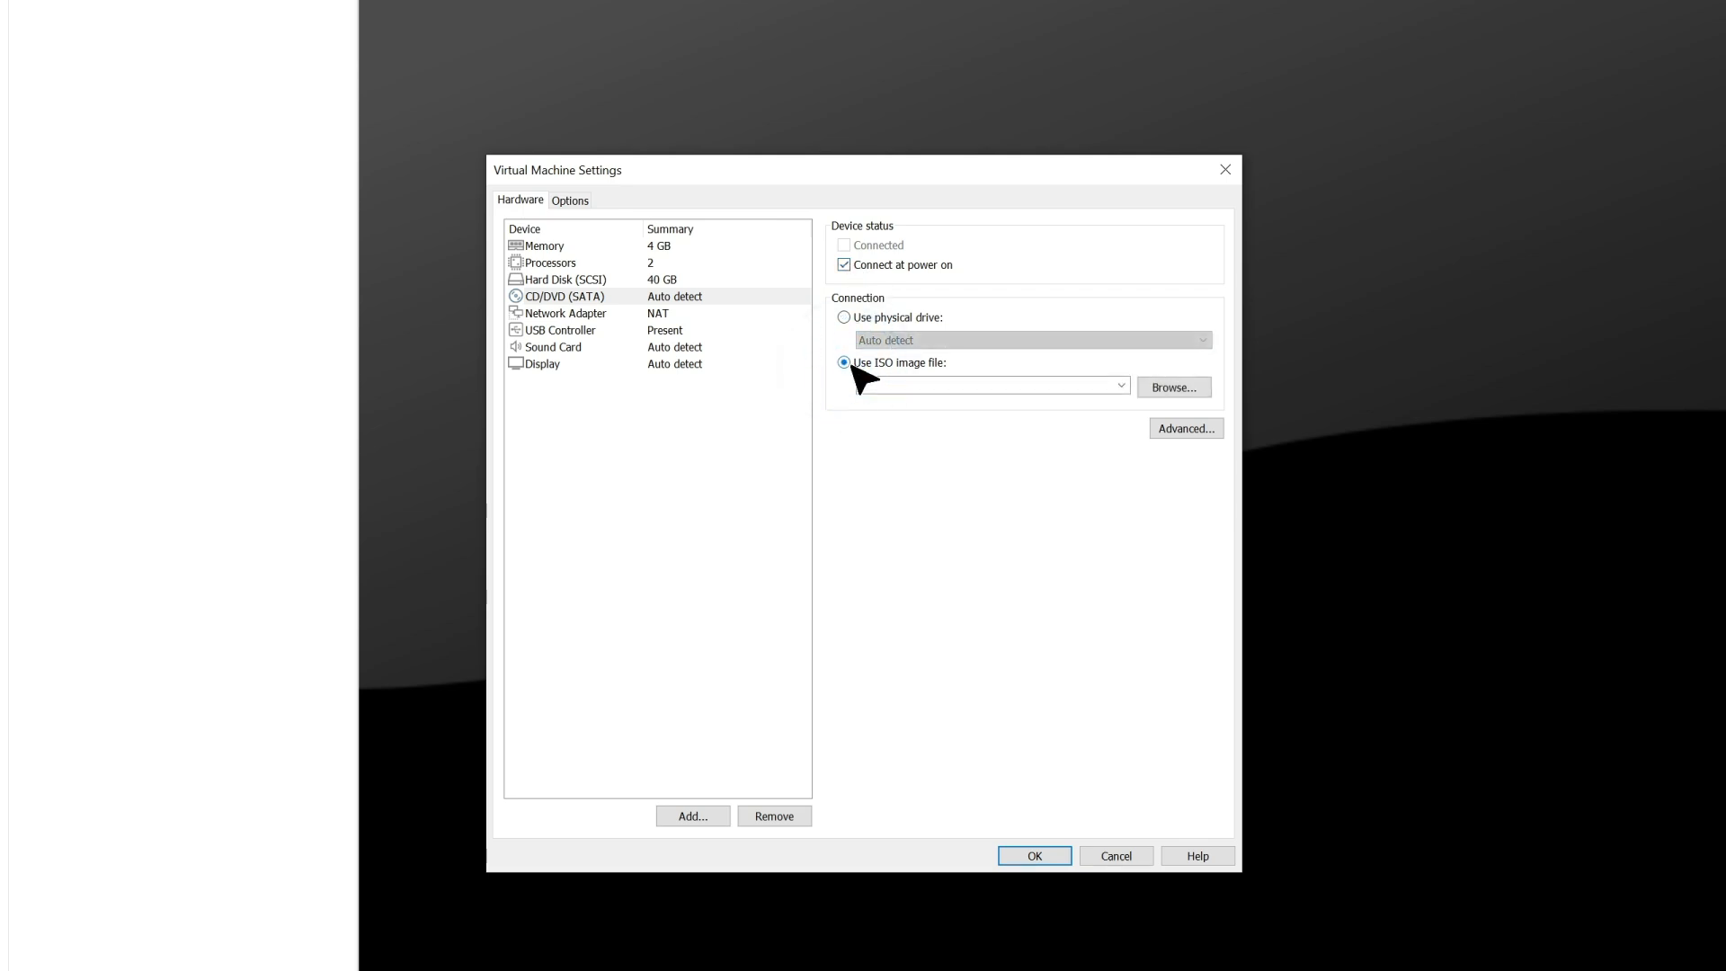
click(1185, 388)
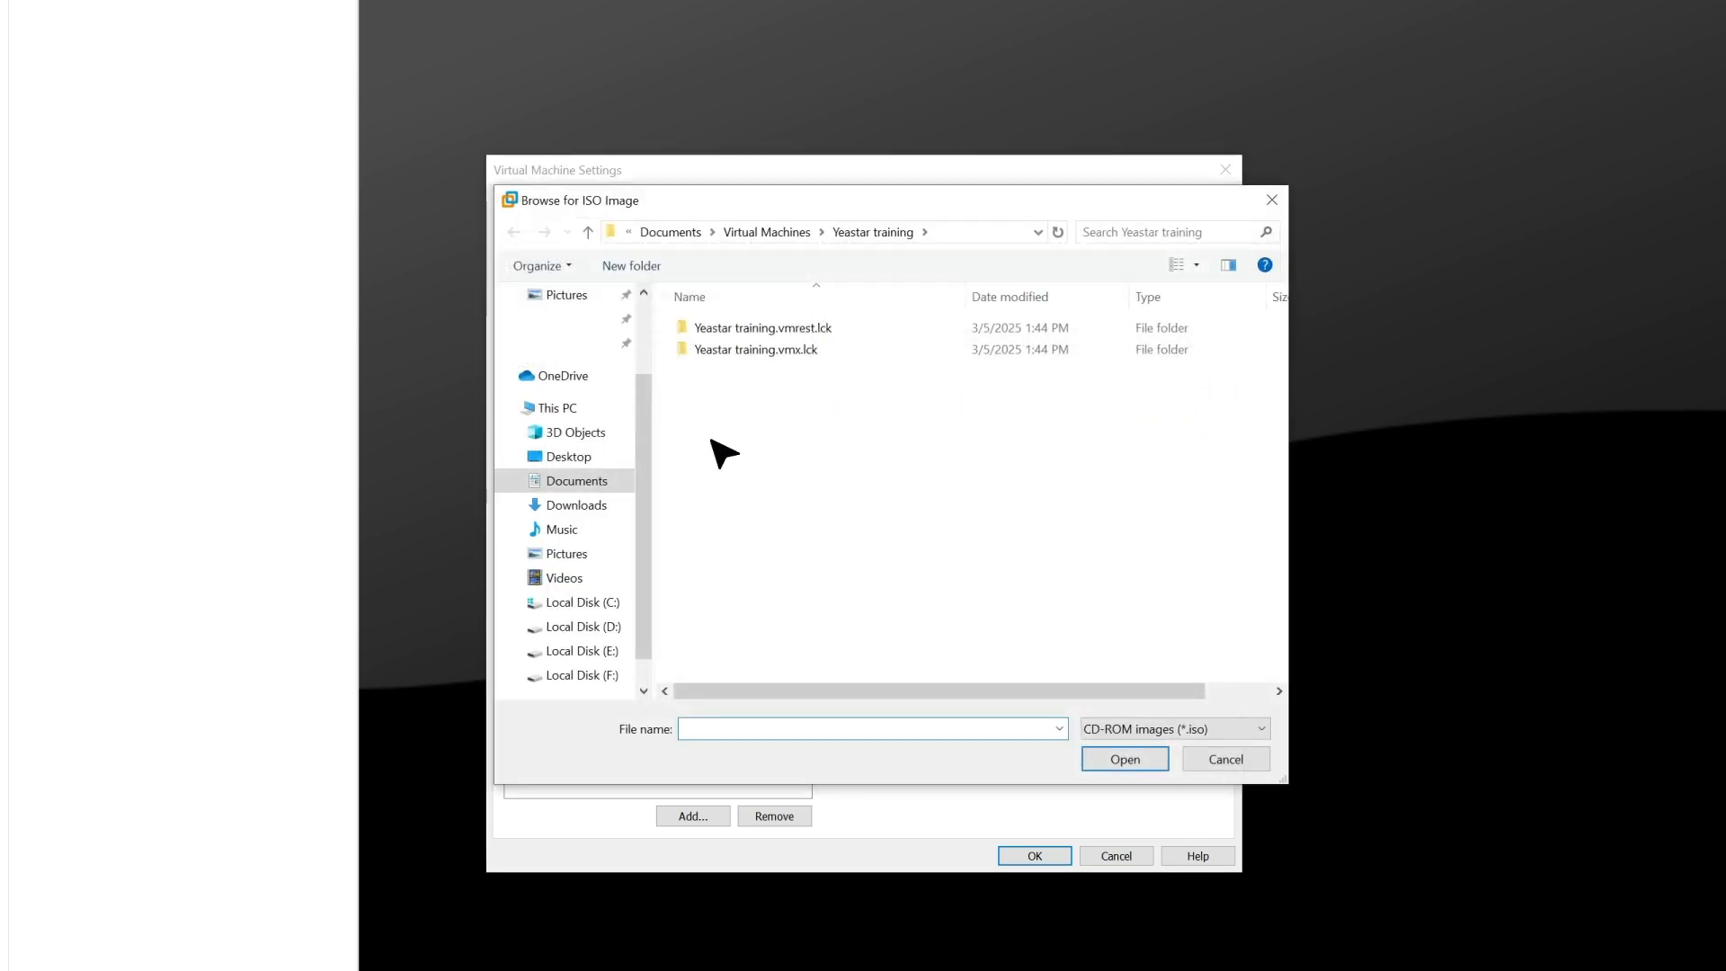
click(588, 486)
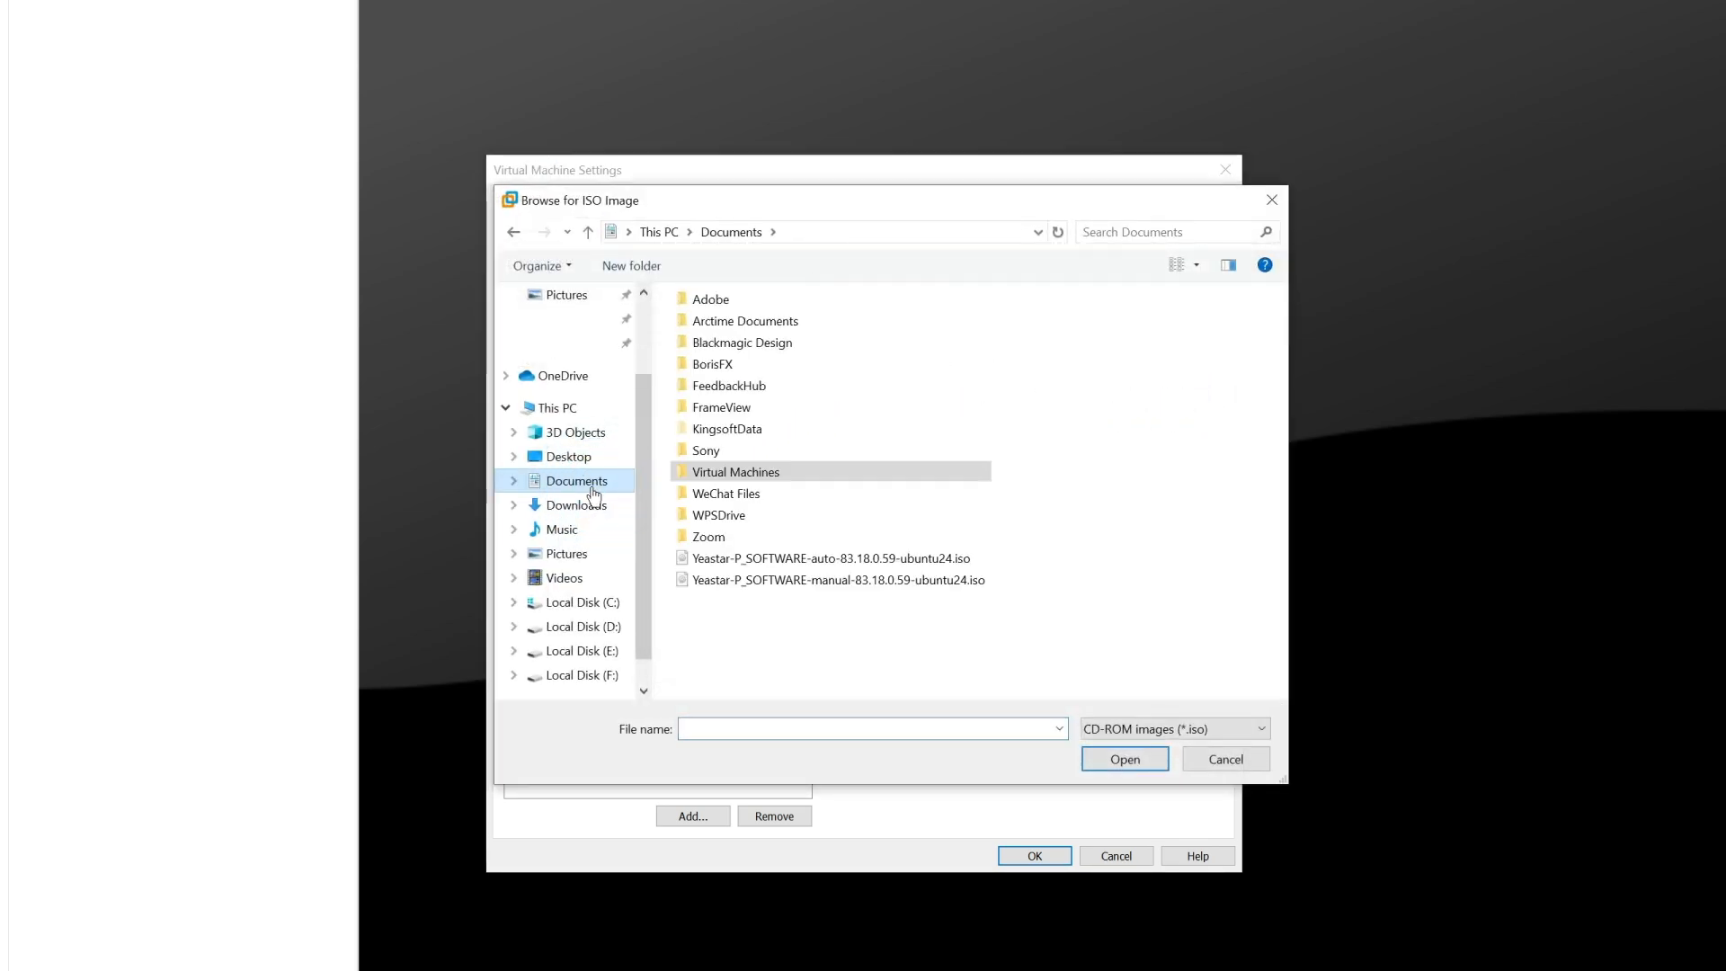
click(823, 558)
click(1146, 759)
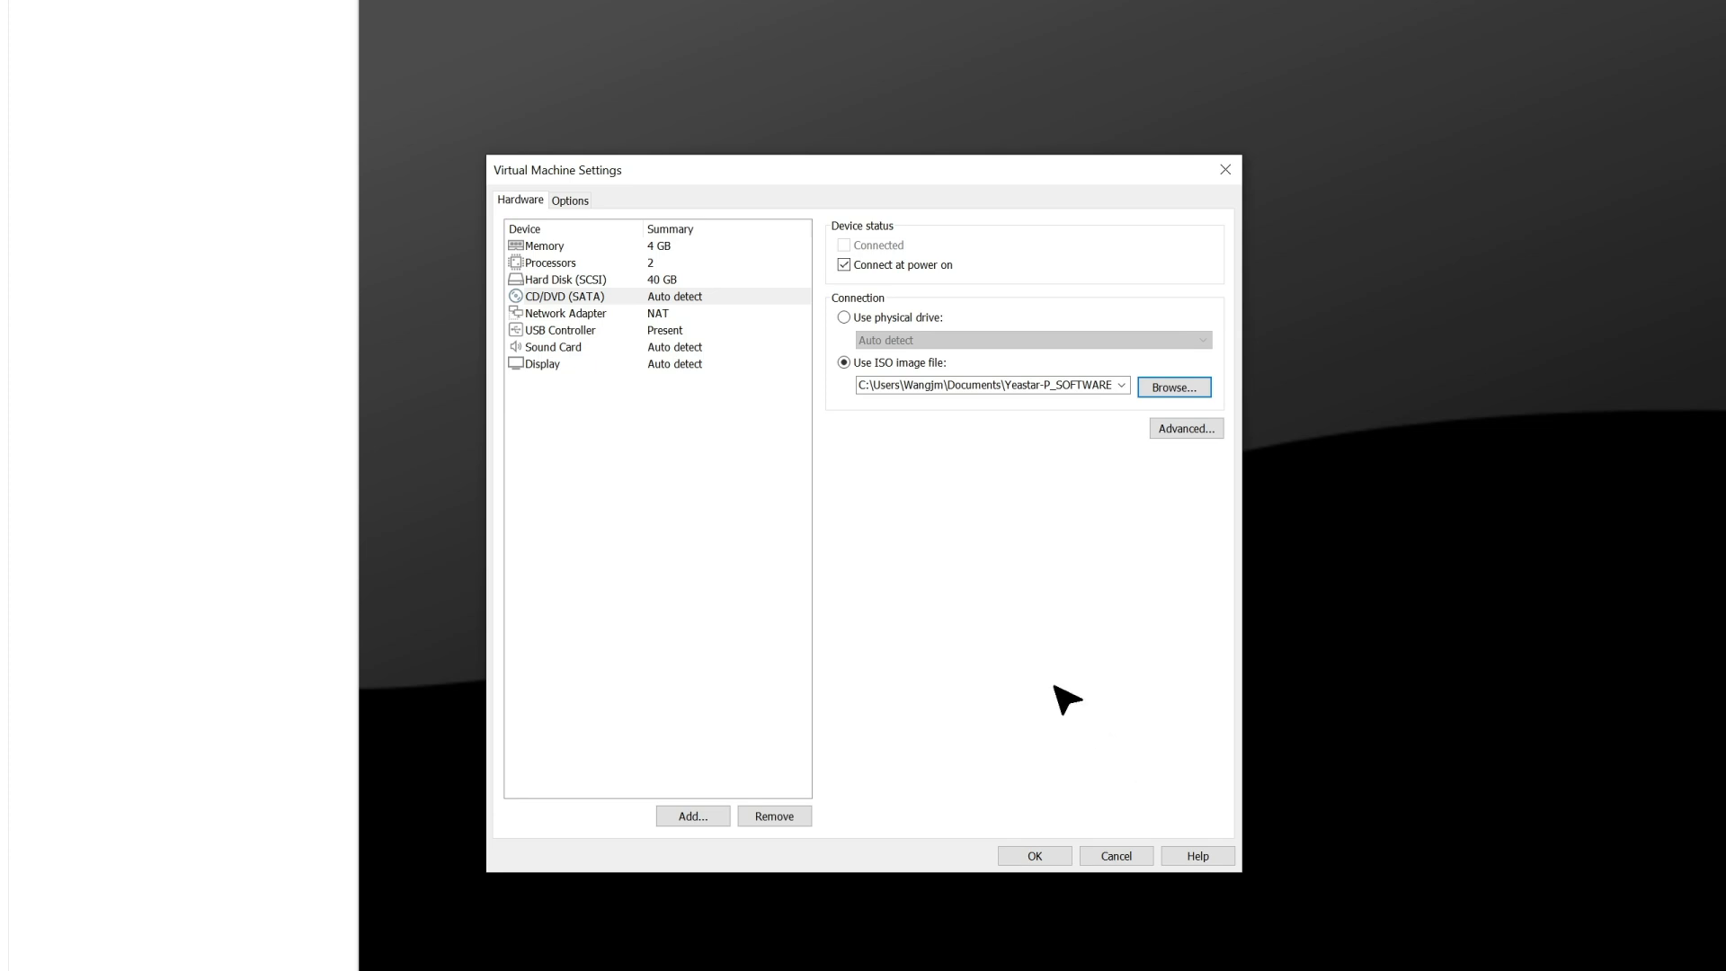
Set the network adapter to Bridged and the firmware type to BIOS, and save the virtual machine settings
click(585, 314)
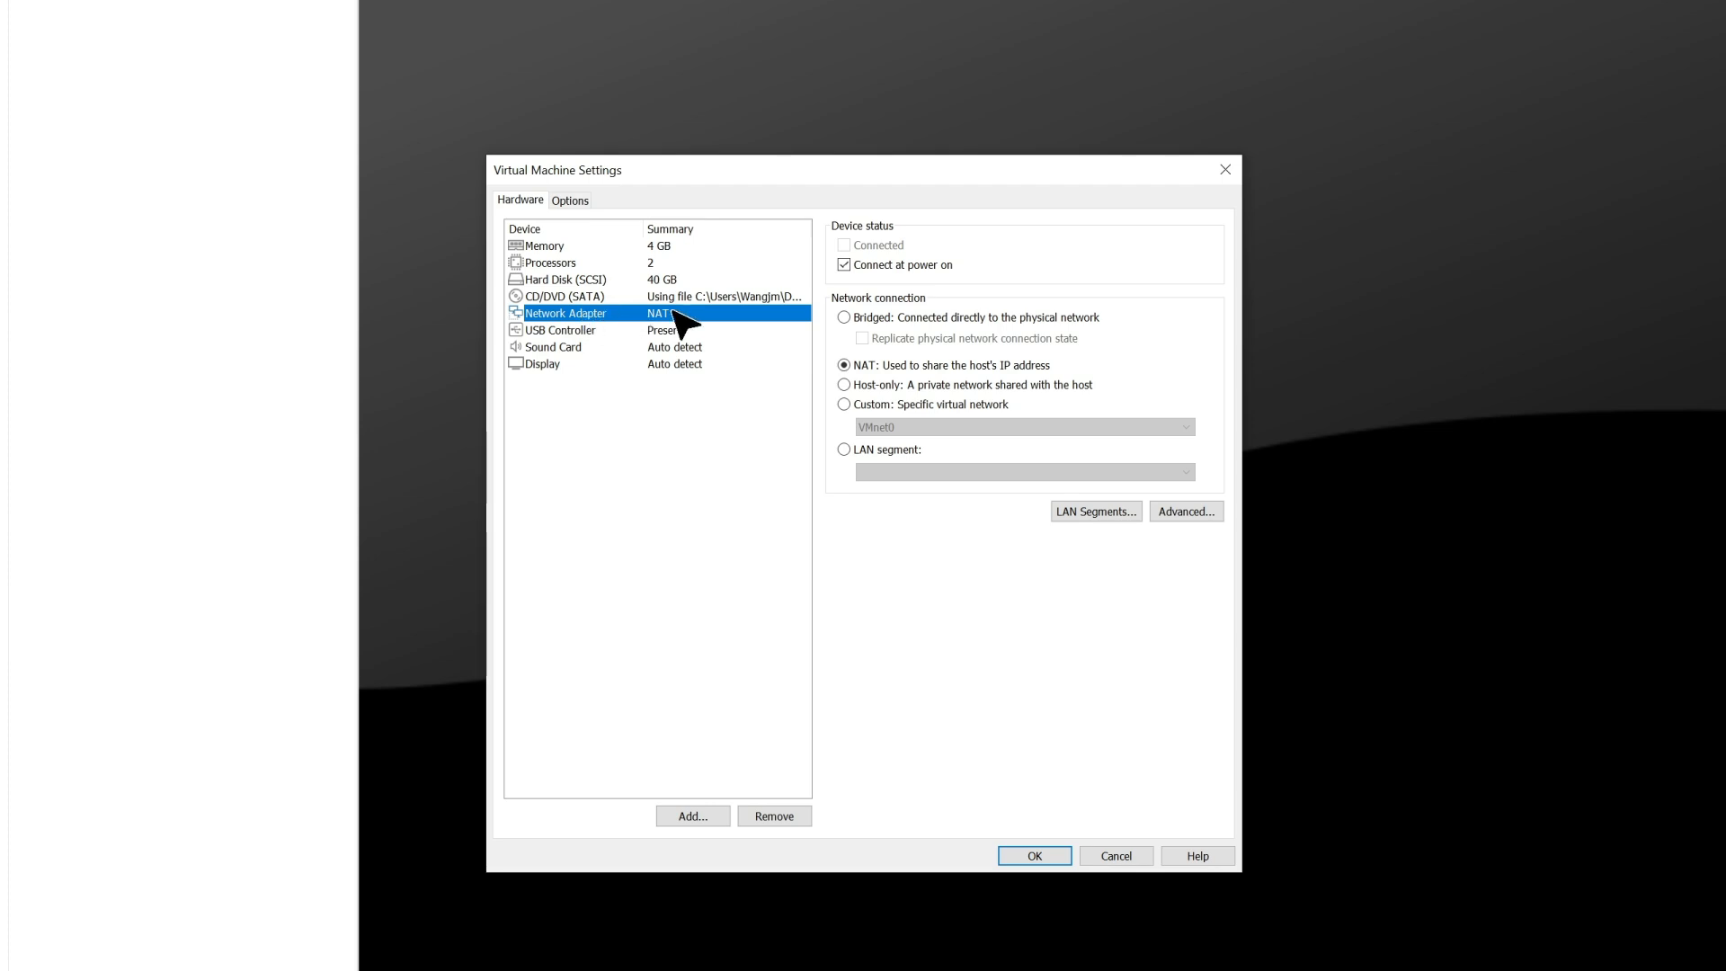
click(844, 317)
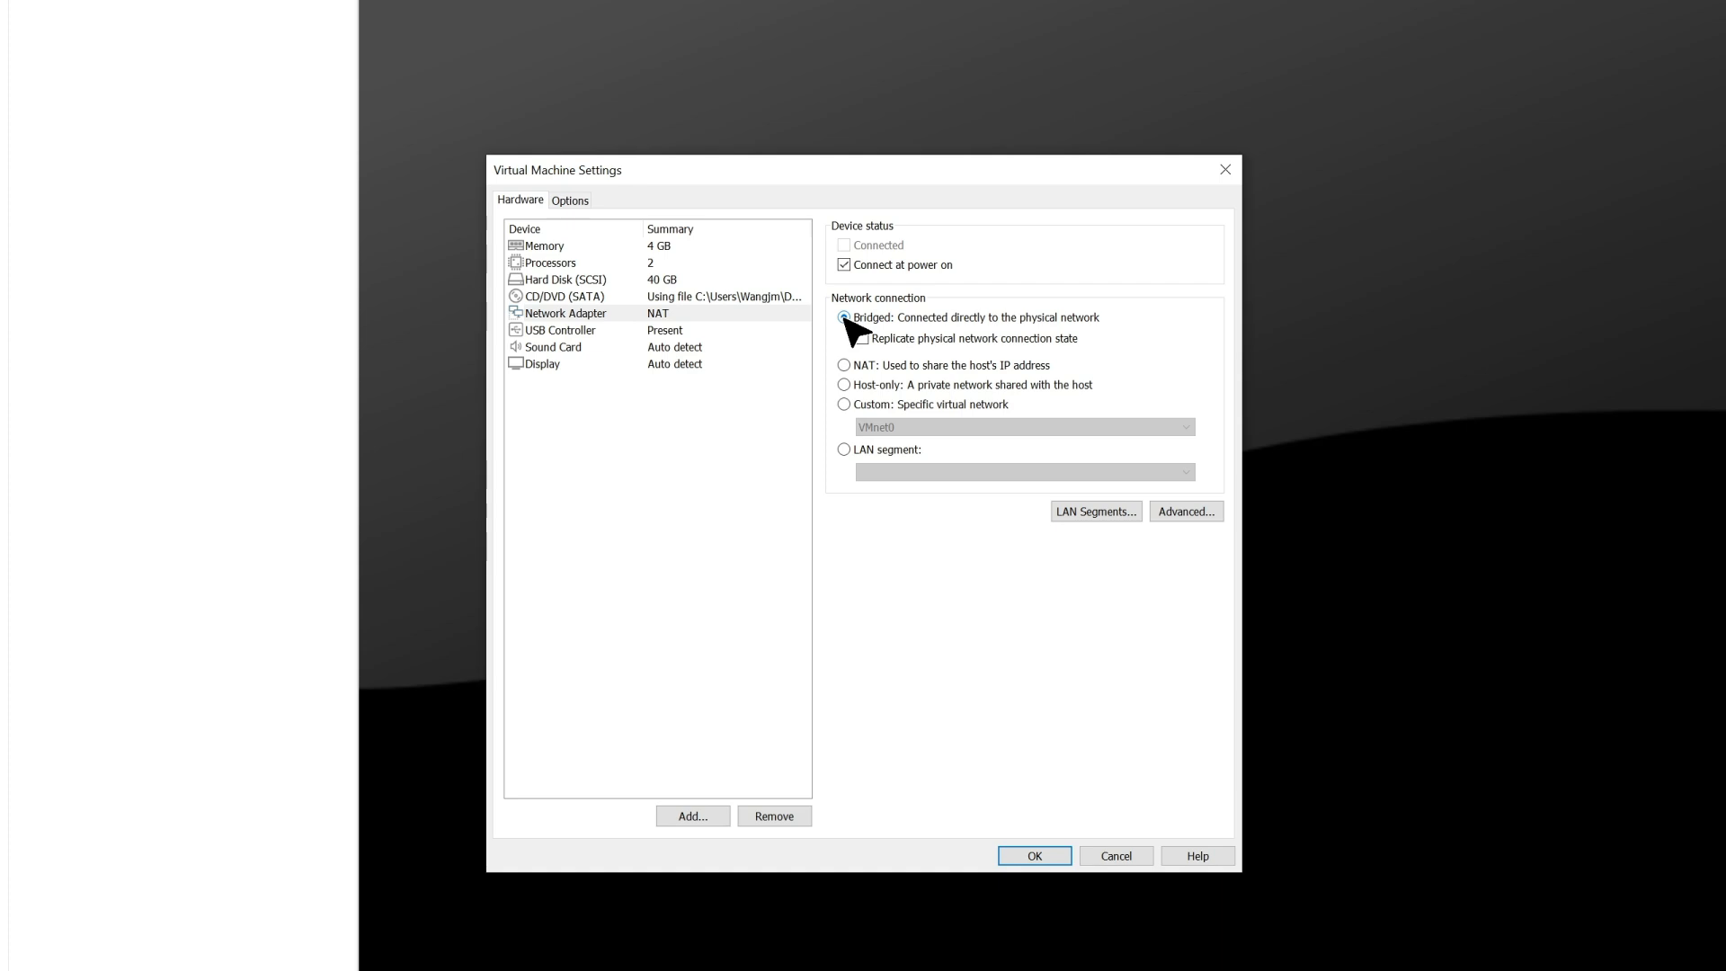
click(571, 200)
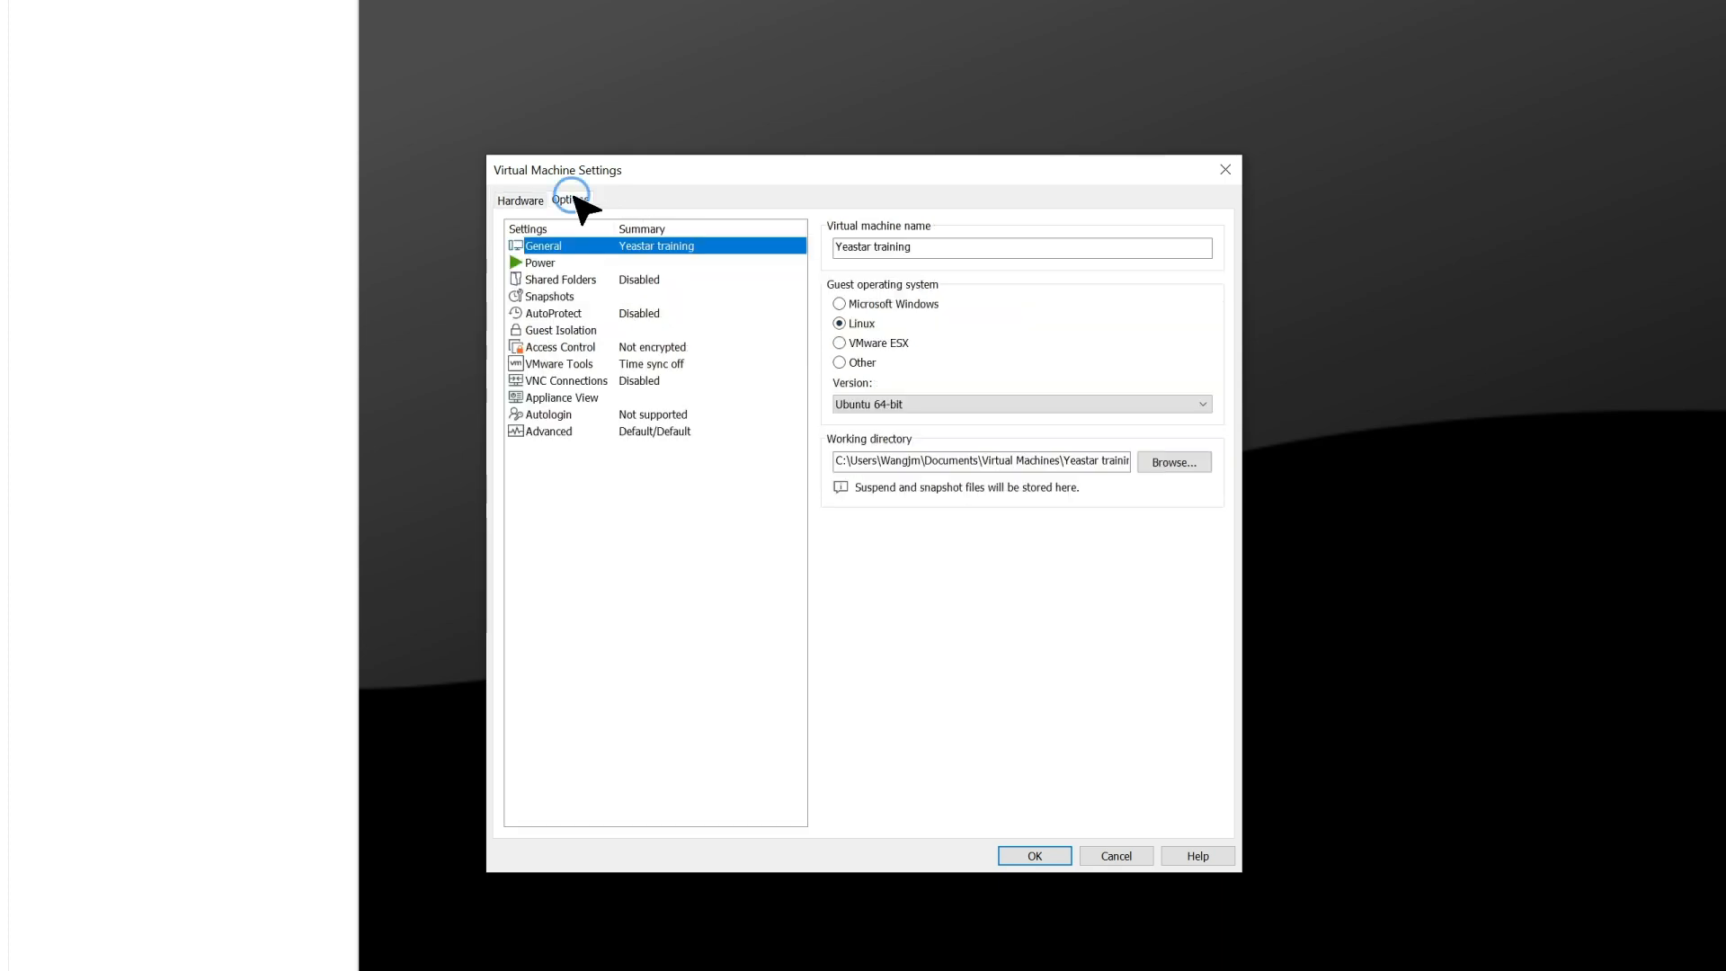
click(564, 432)
click(840, 532)
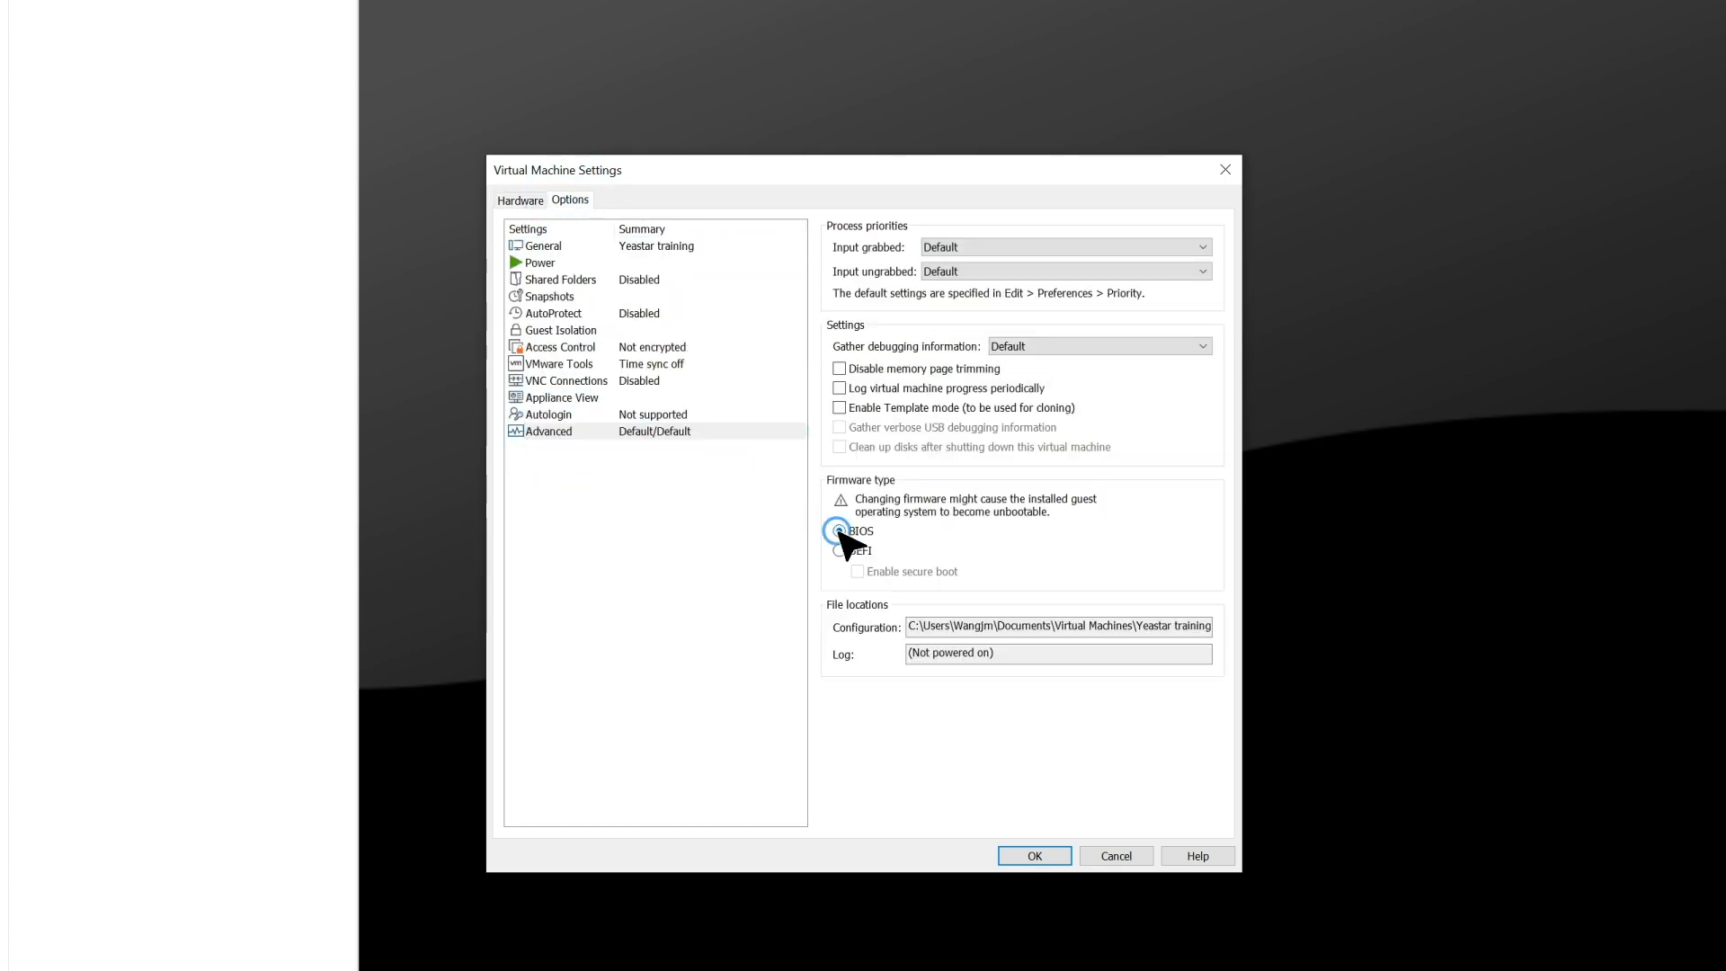
click(1026, 857)
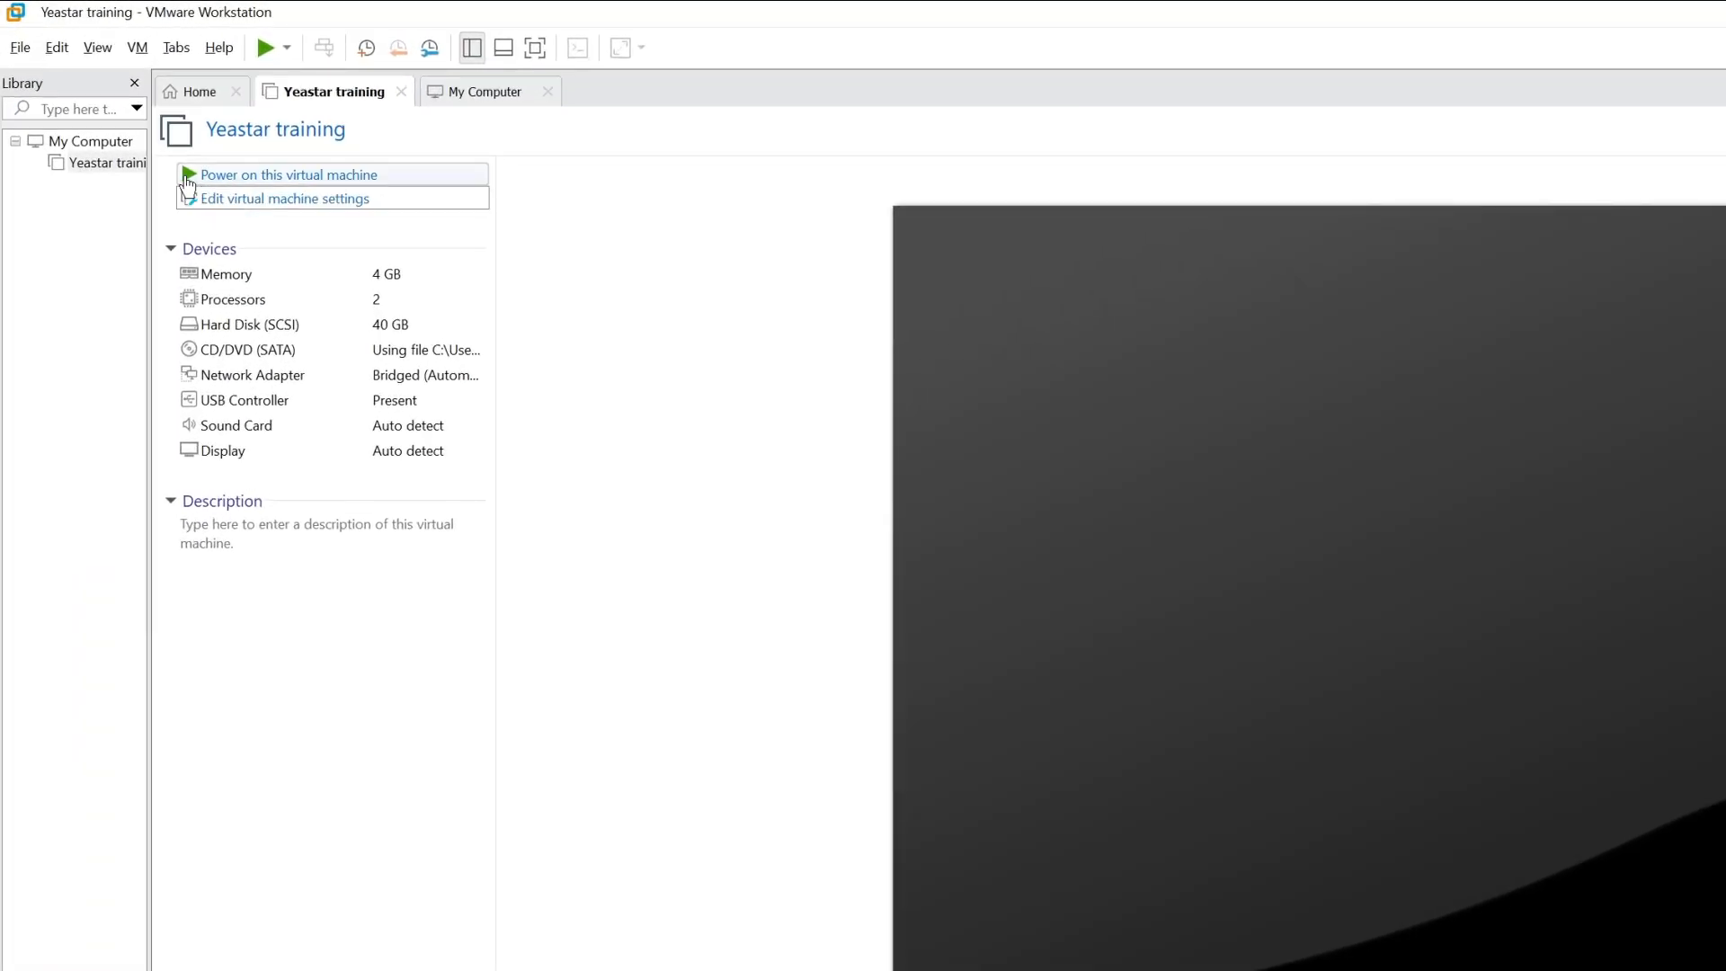
Power on the virtual machine and boot the "Try or Install Ubuntu Server" entry to run the automatic installation
click(189, 175)
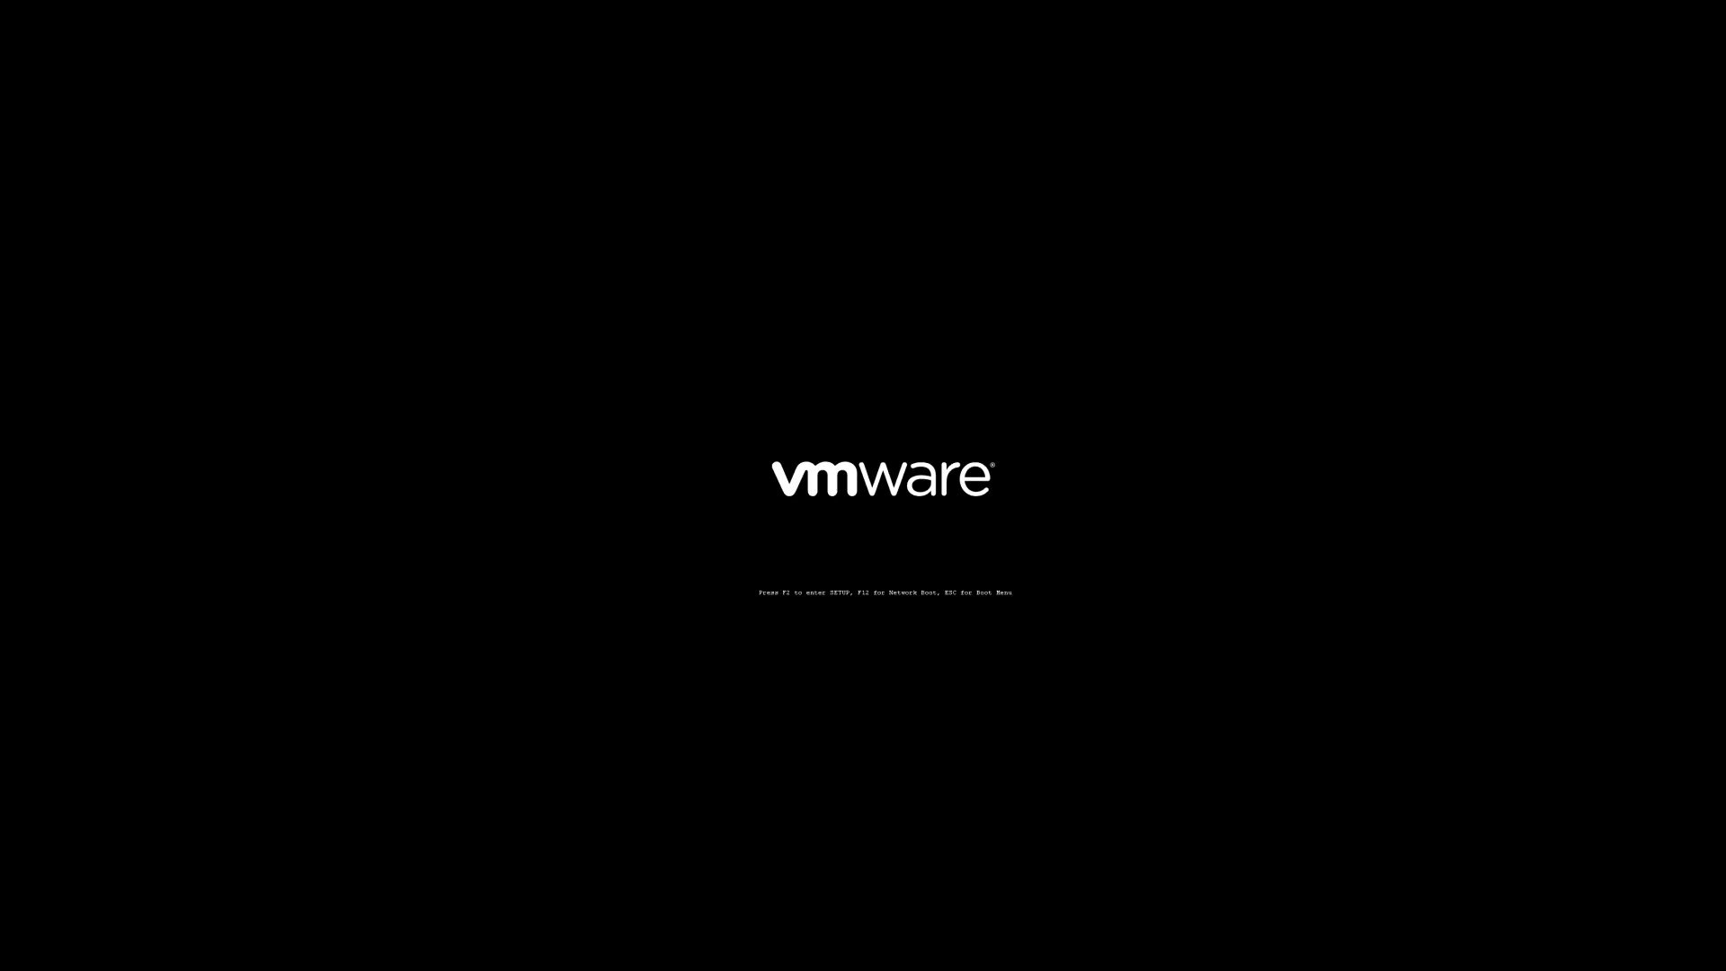
key(Down)
key(Up)
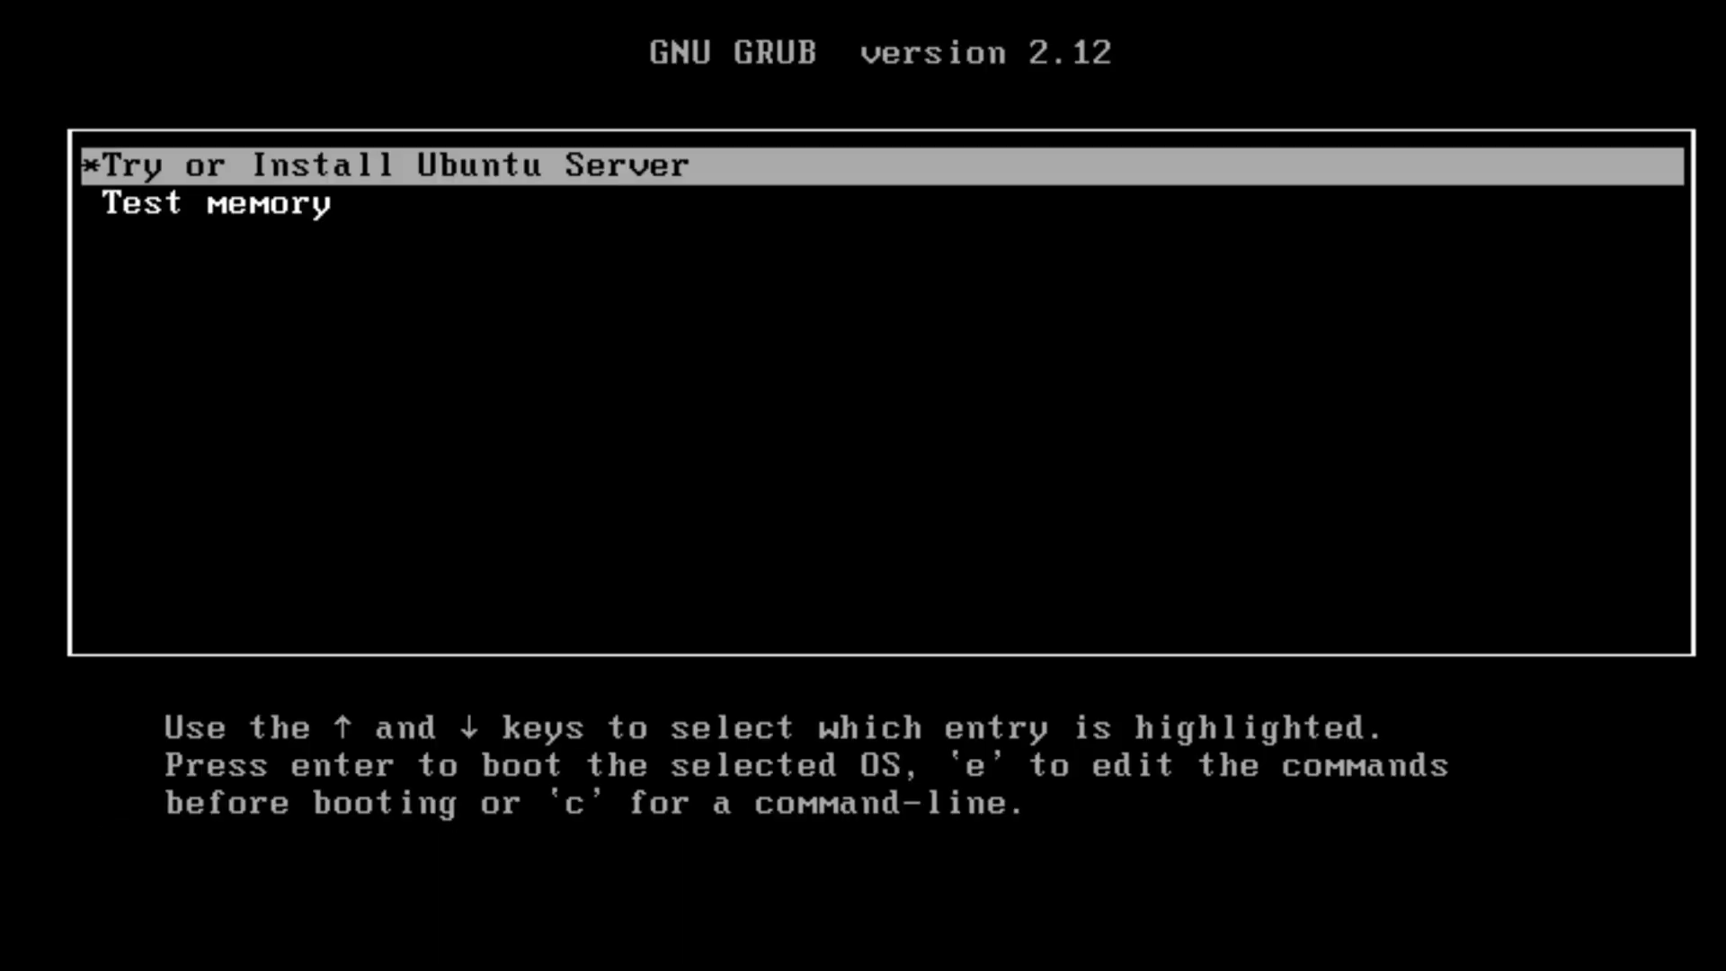
key(Return)
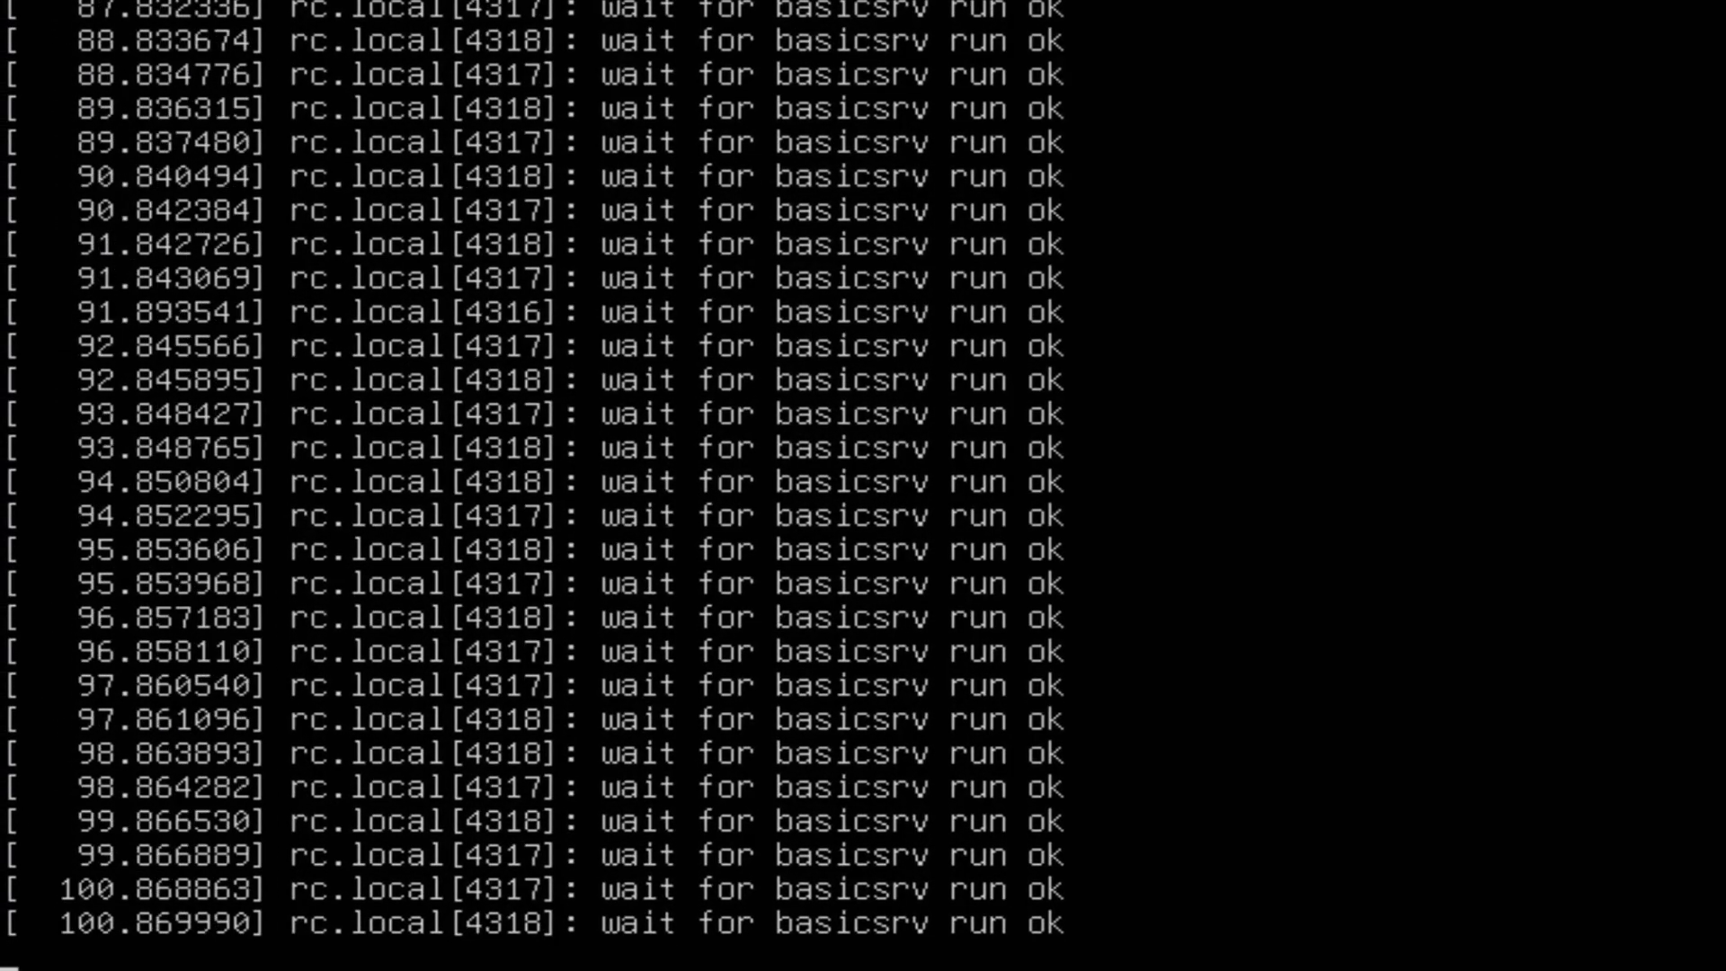
key(Return)
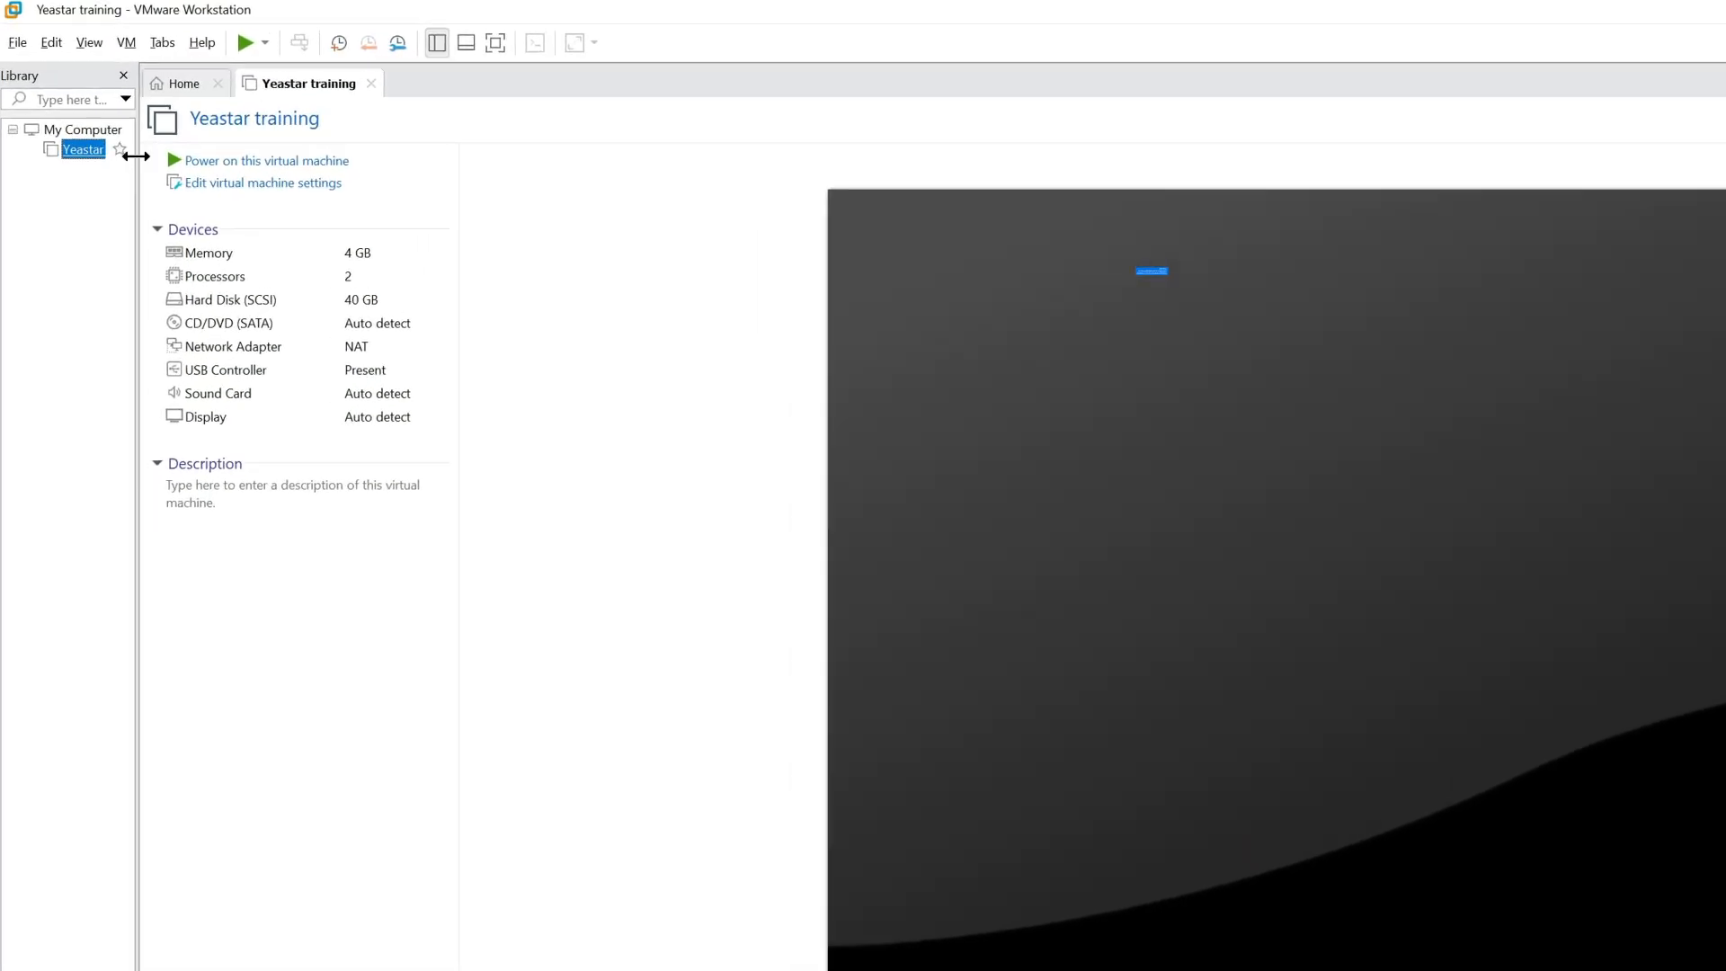
In the Yeastar training machine's settings, point the CD/DVD drive to the ISO image Yeastar-P_SOFTWARE-manual-83.18.0.59-ubuntu24.iso from Documents
click(116, 117)
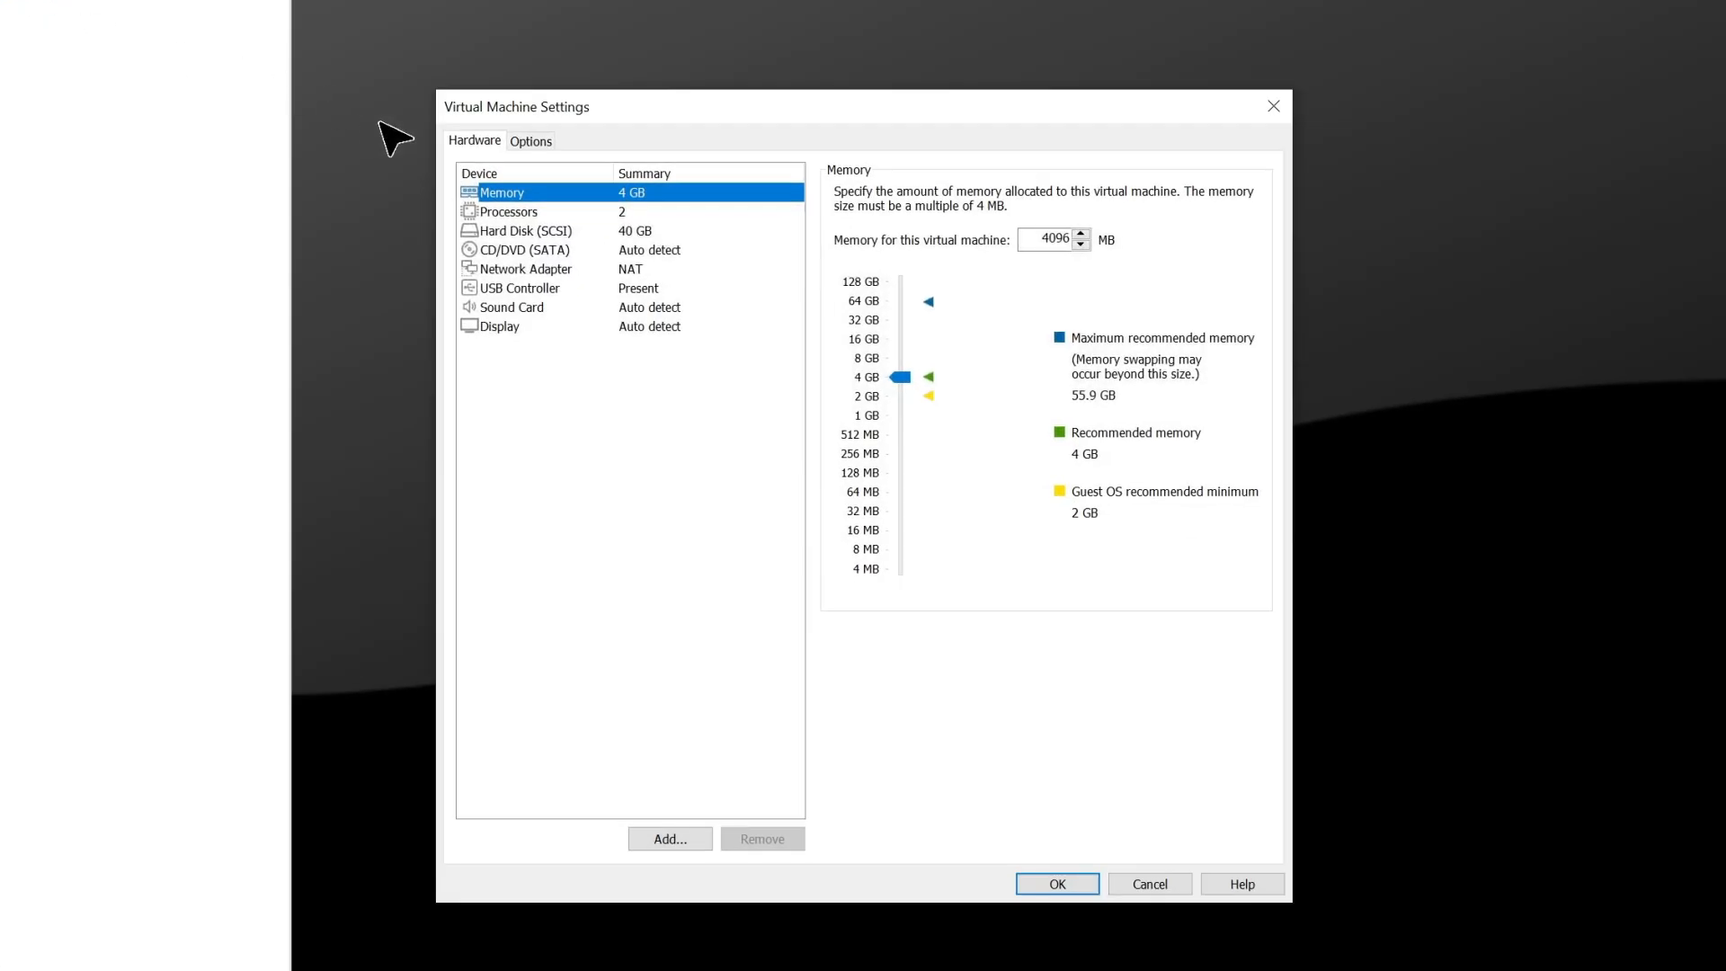
click(474, 142)
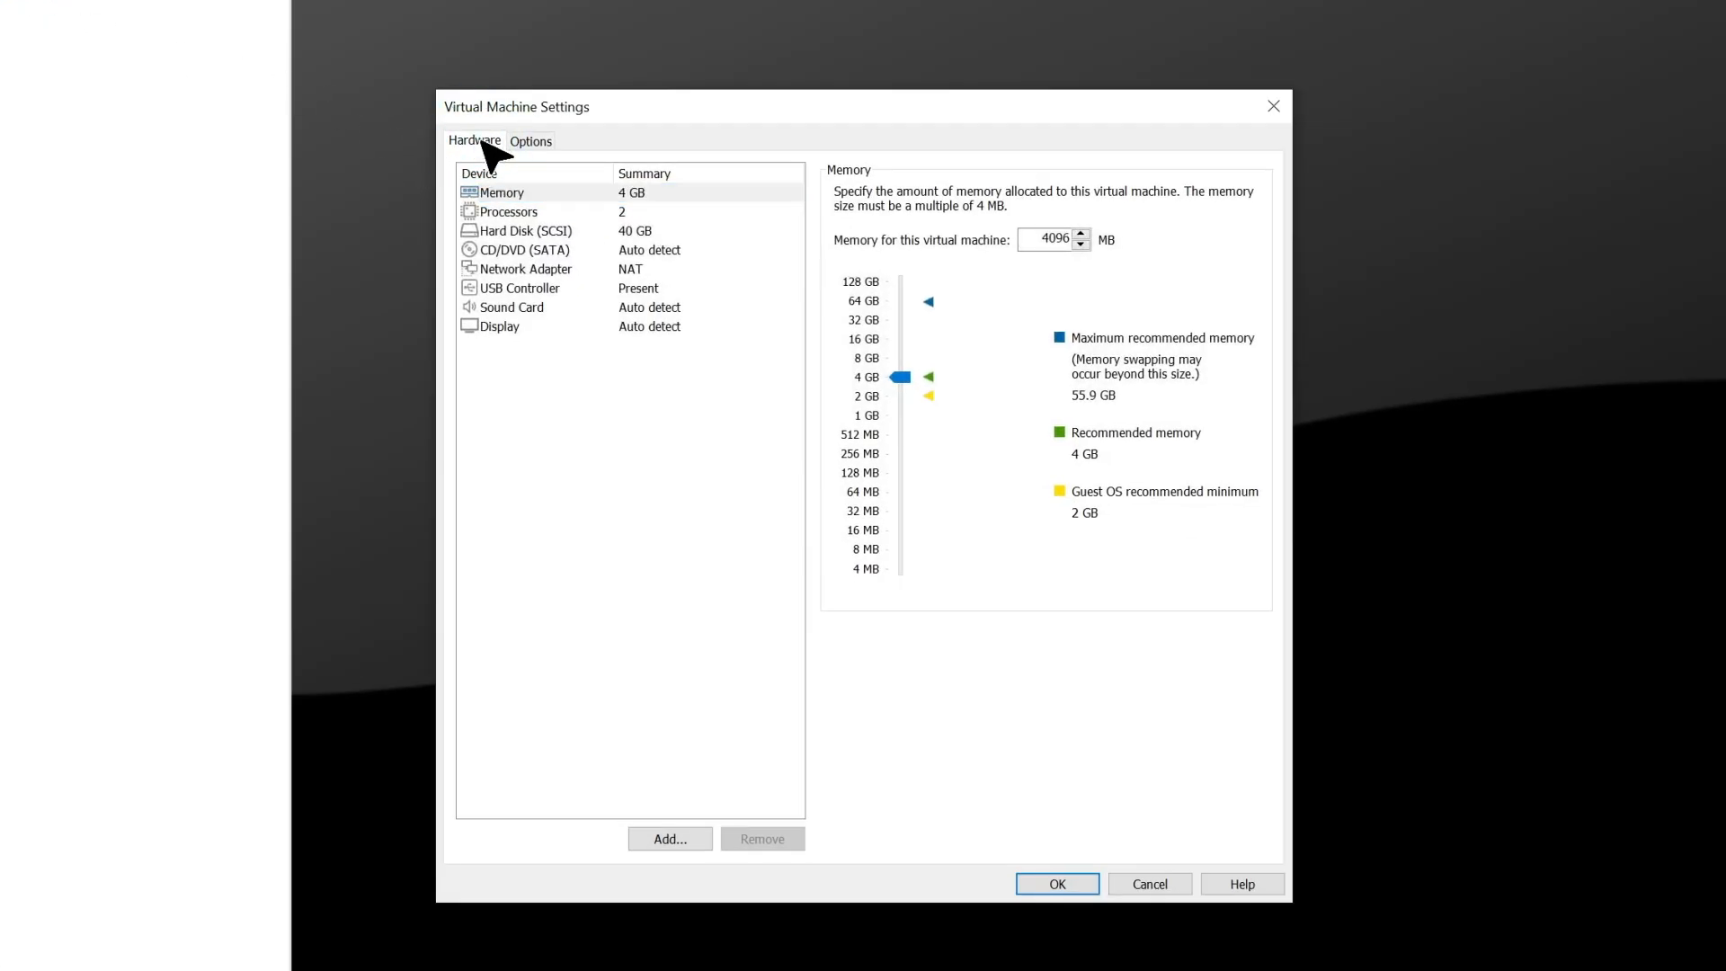
click(532, 252)
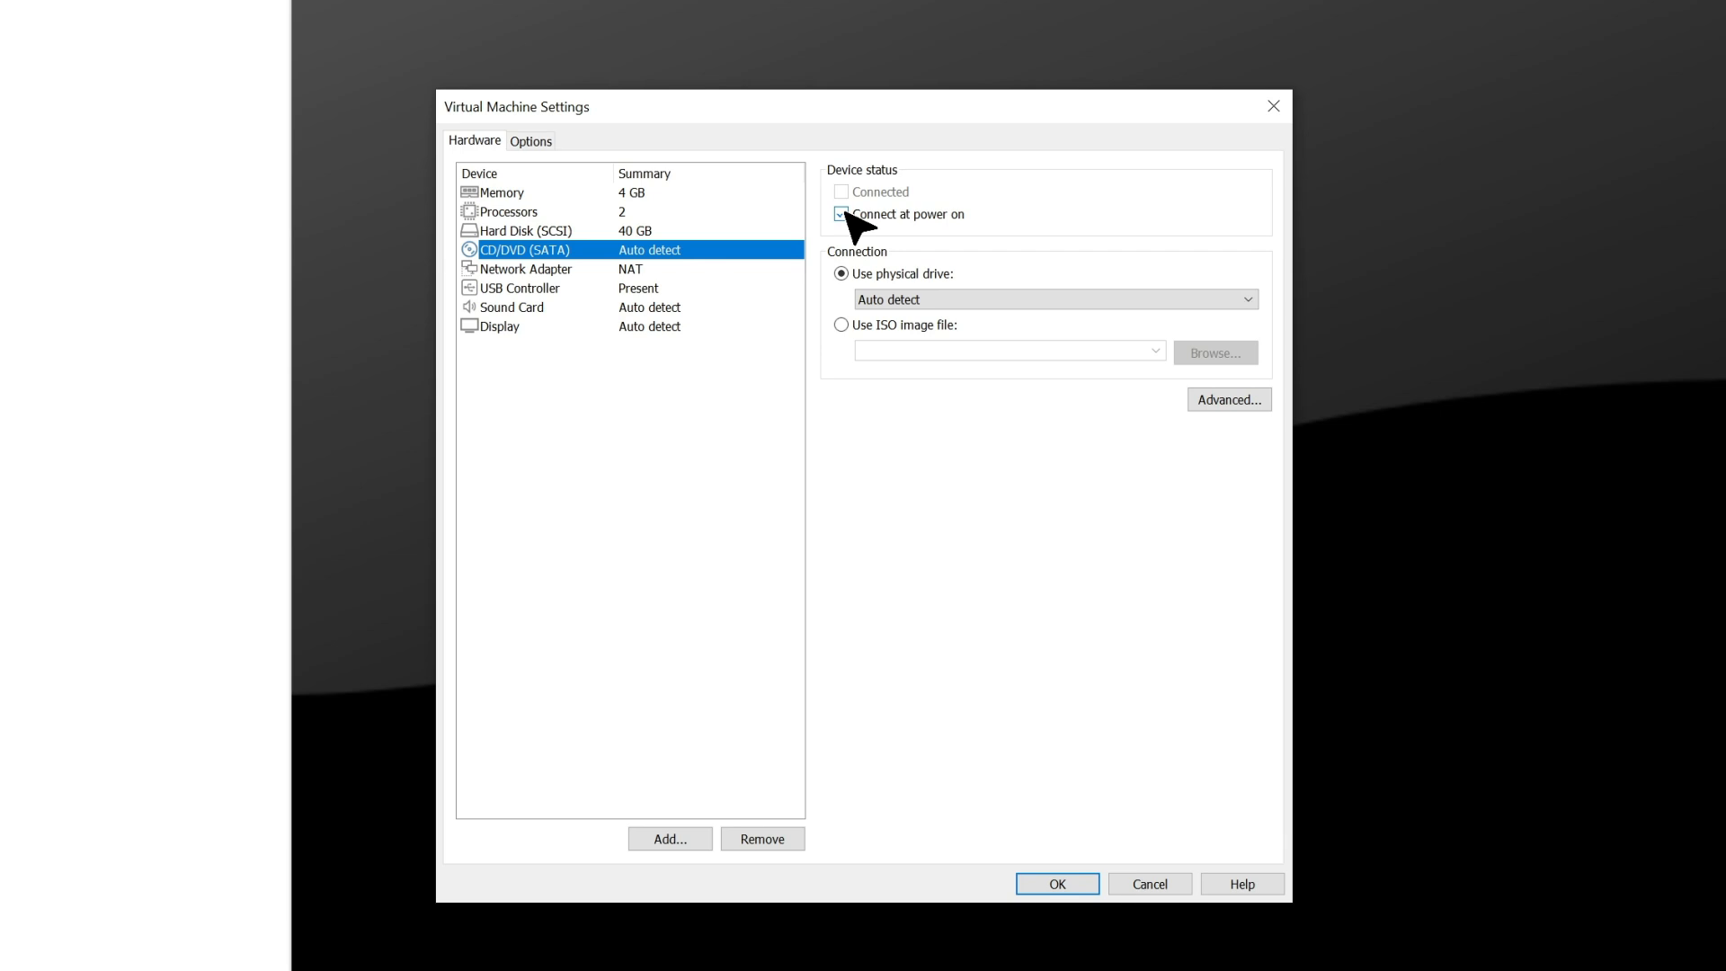
click(843, 326)
click(1228, 358)
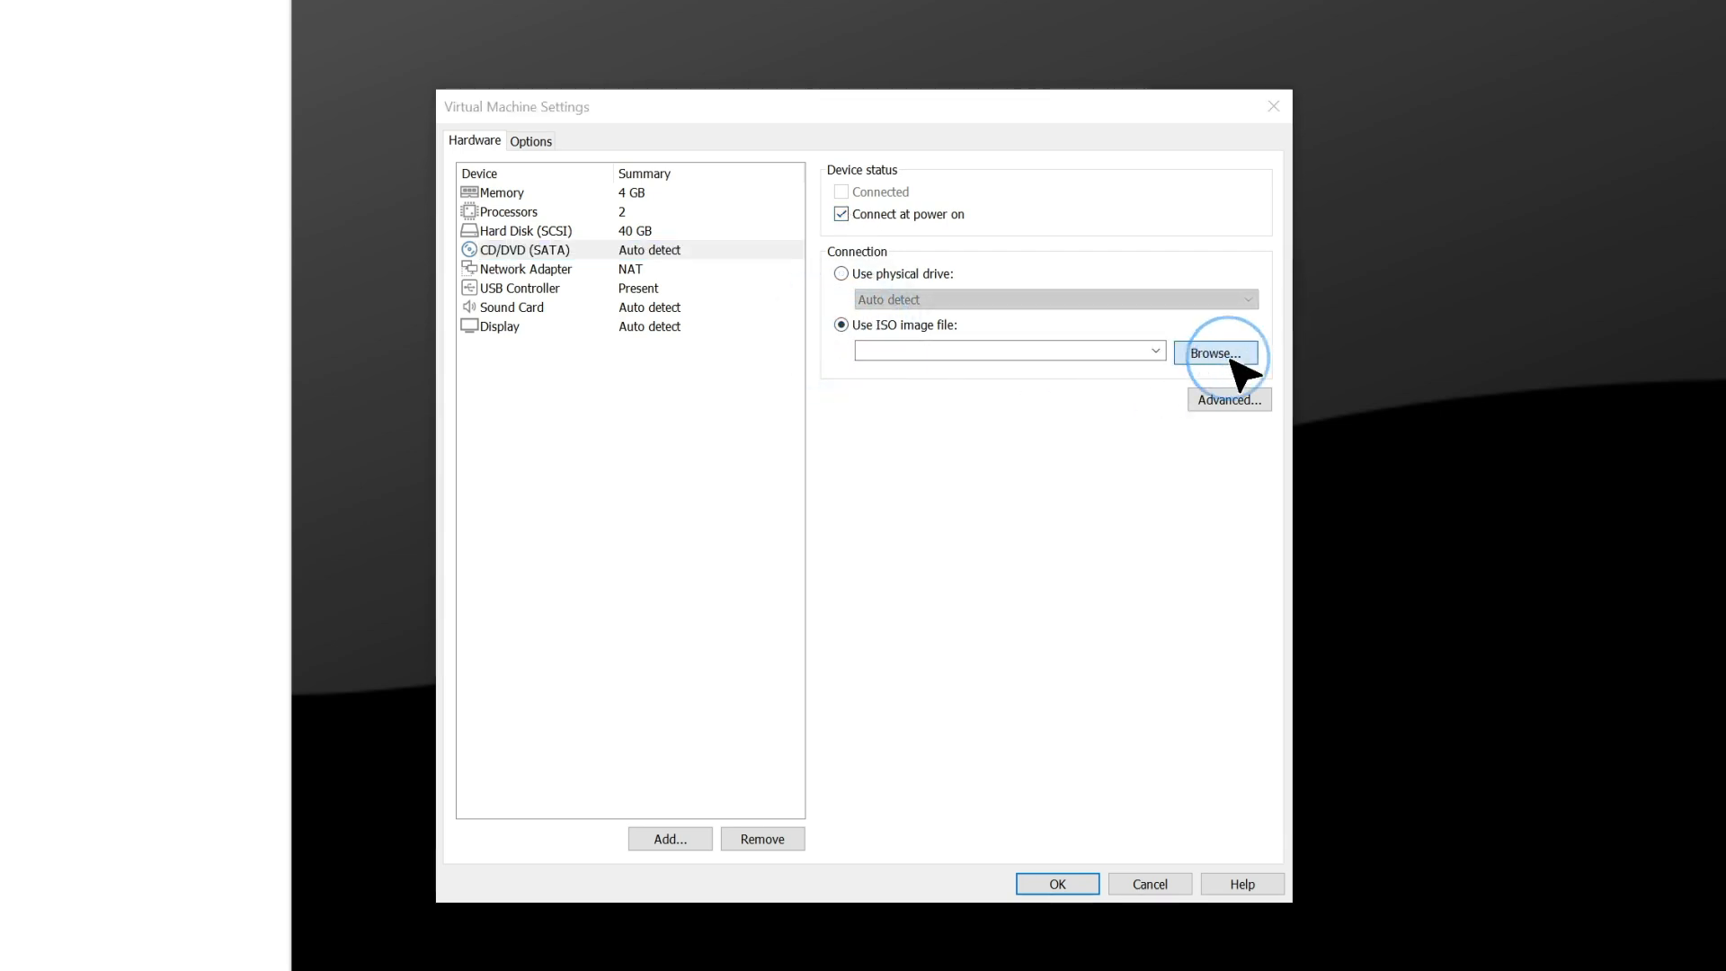
click(555, 466)
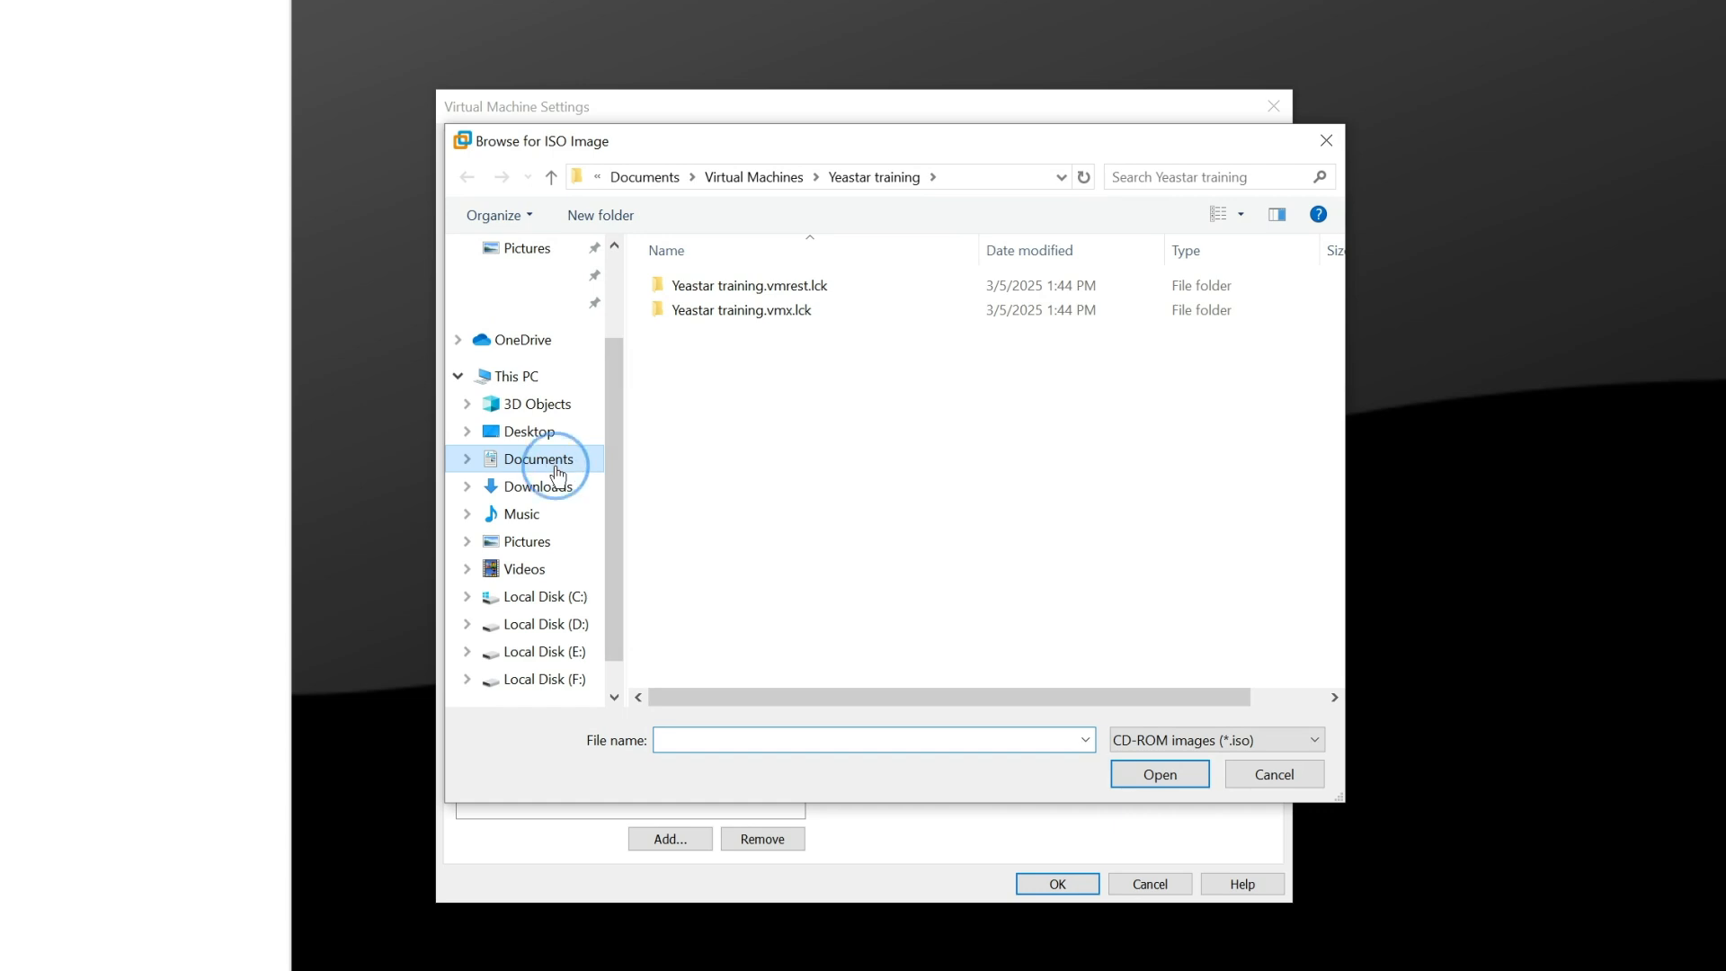
click(782, 571)
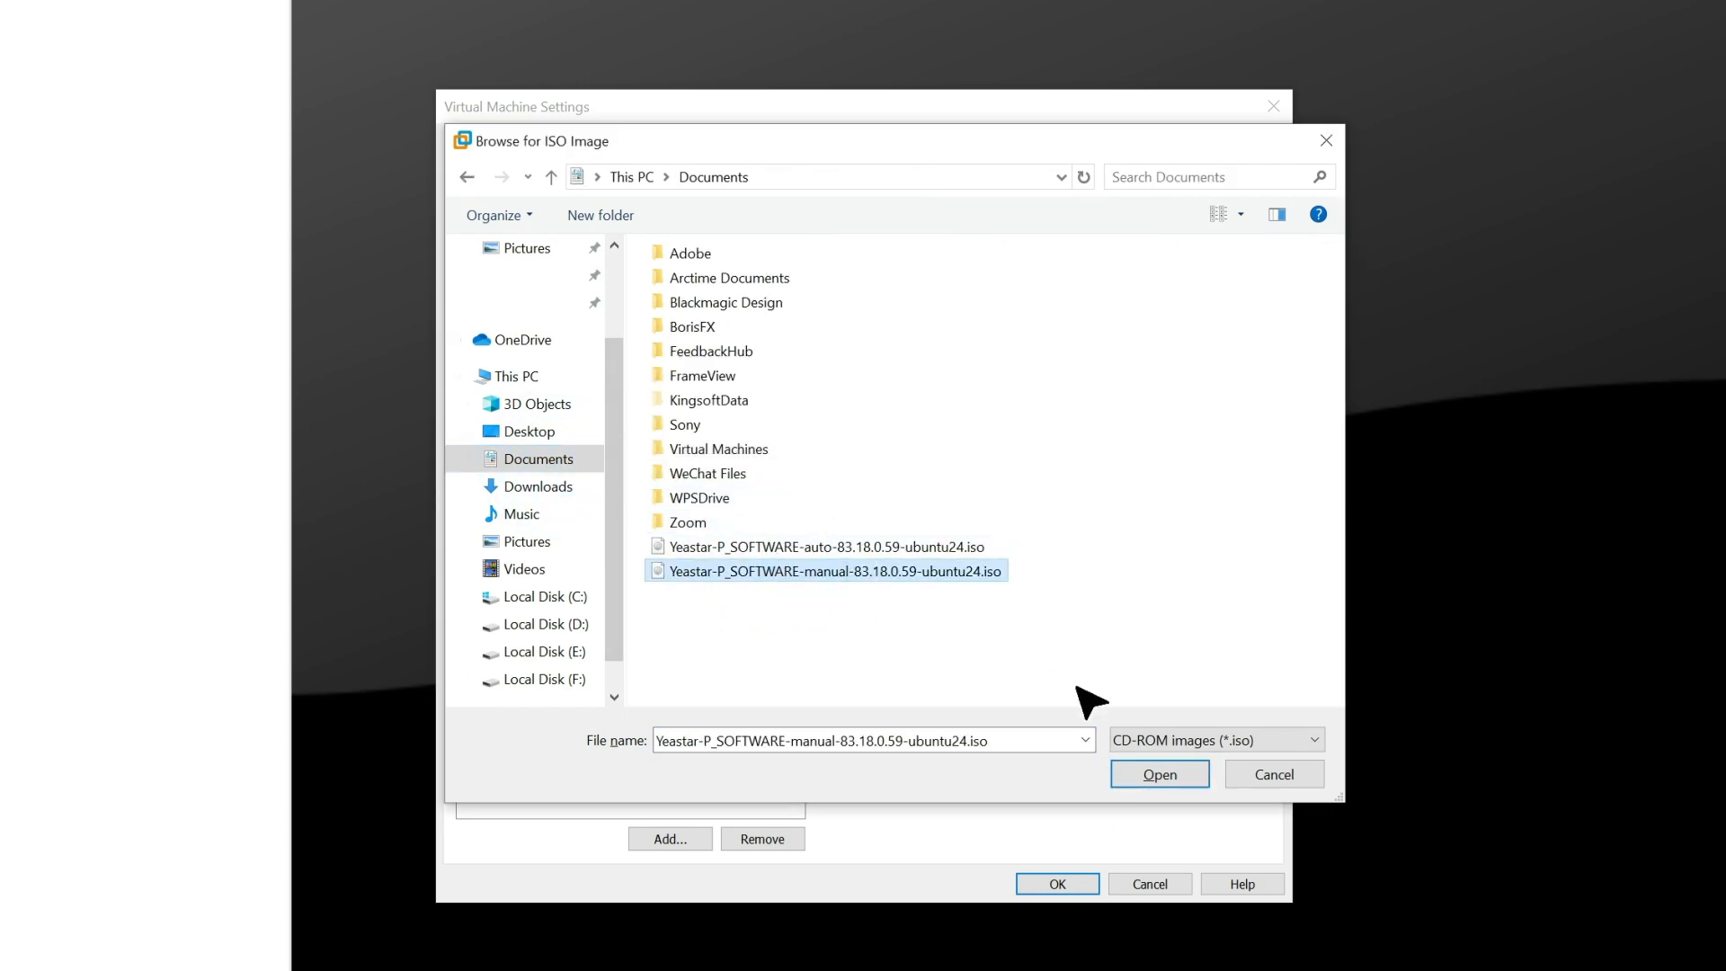
click(1172, 778)
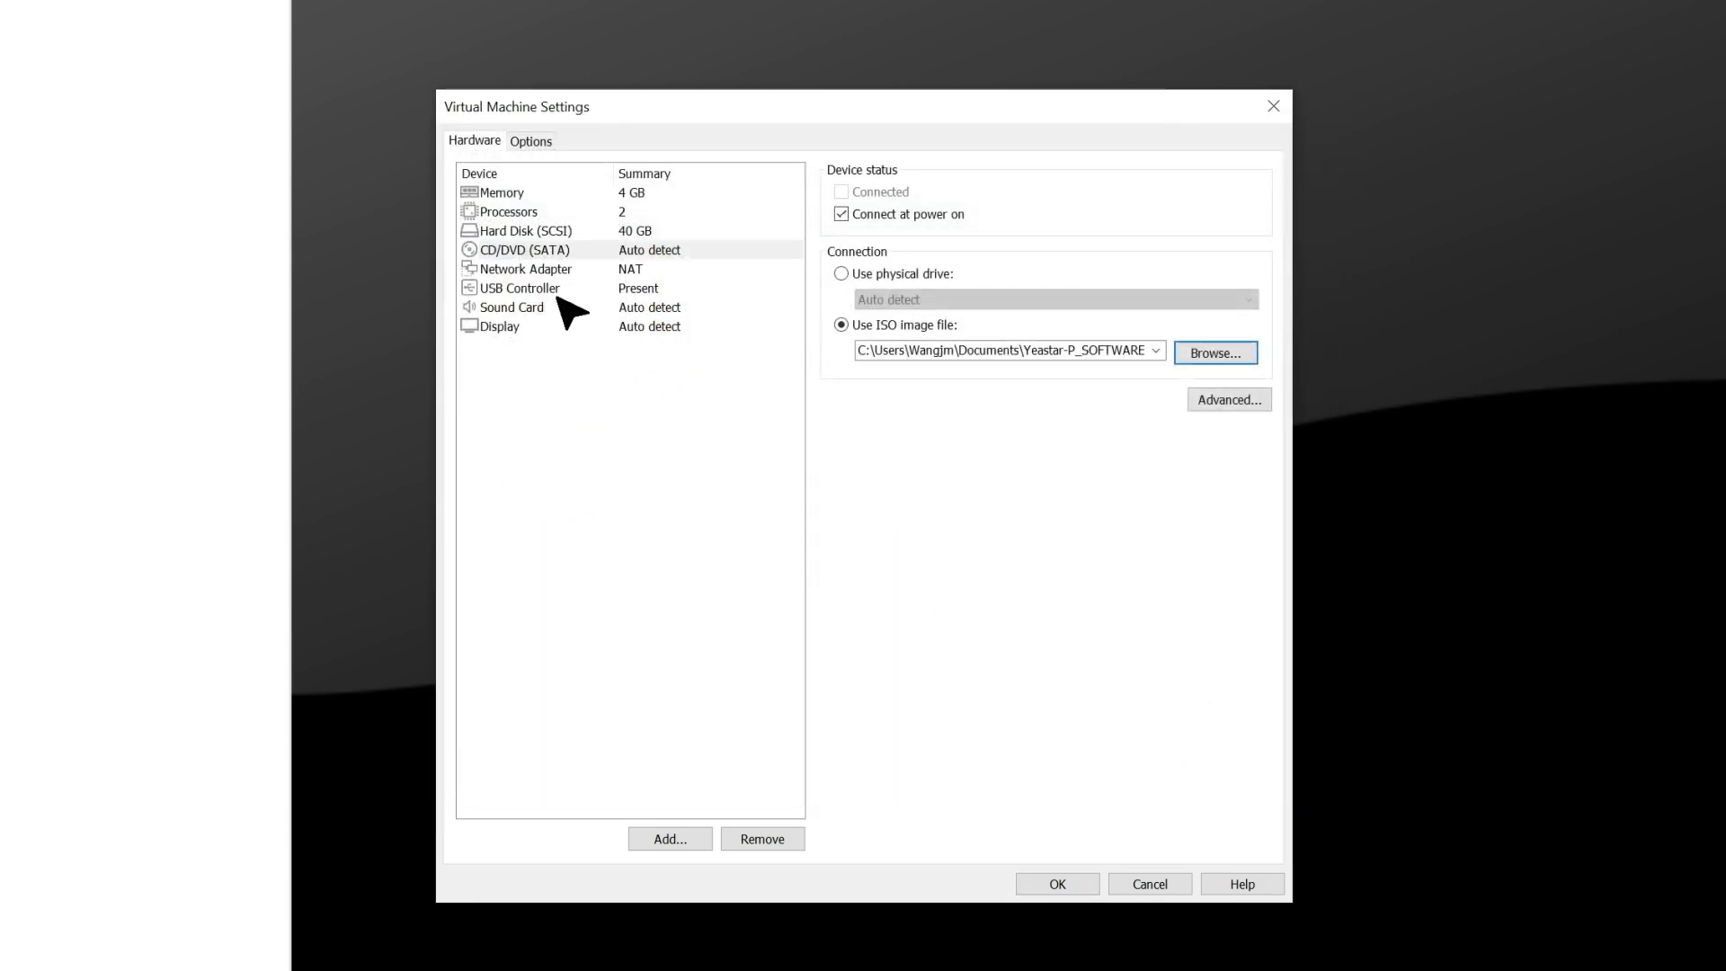
Set the network adapter to Bridged and the firmware type to BIOS, and save the virtual machine settings
click(550, 270)
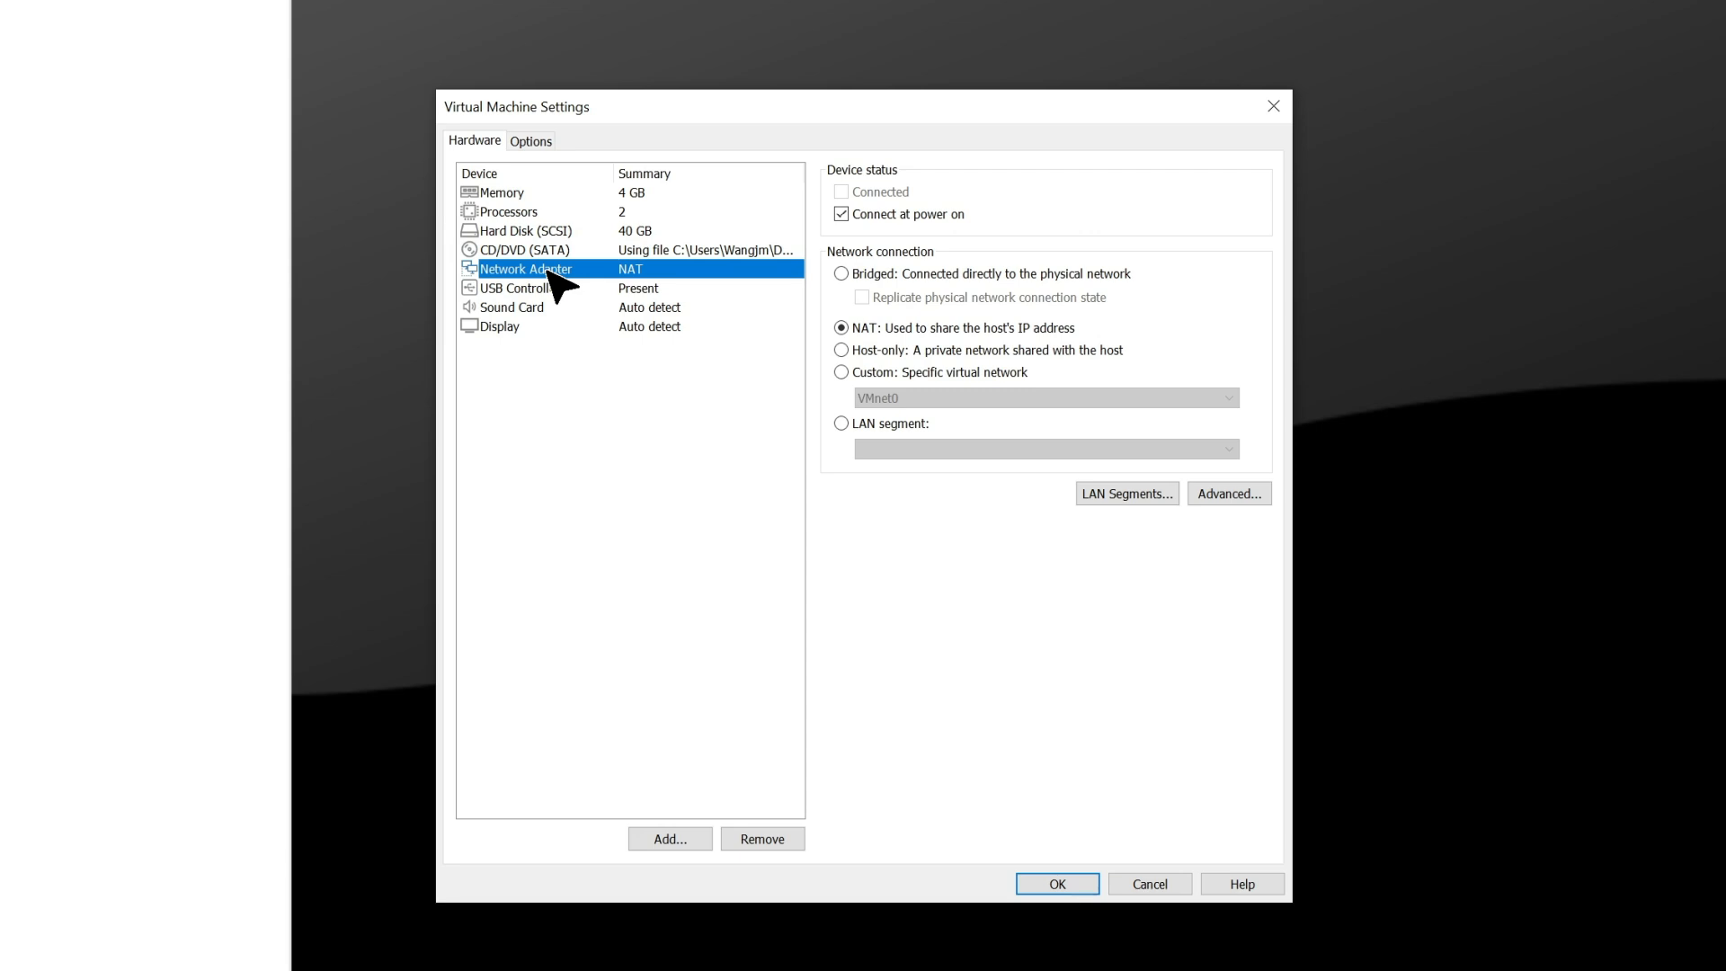
click(841, 273)
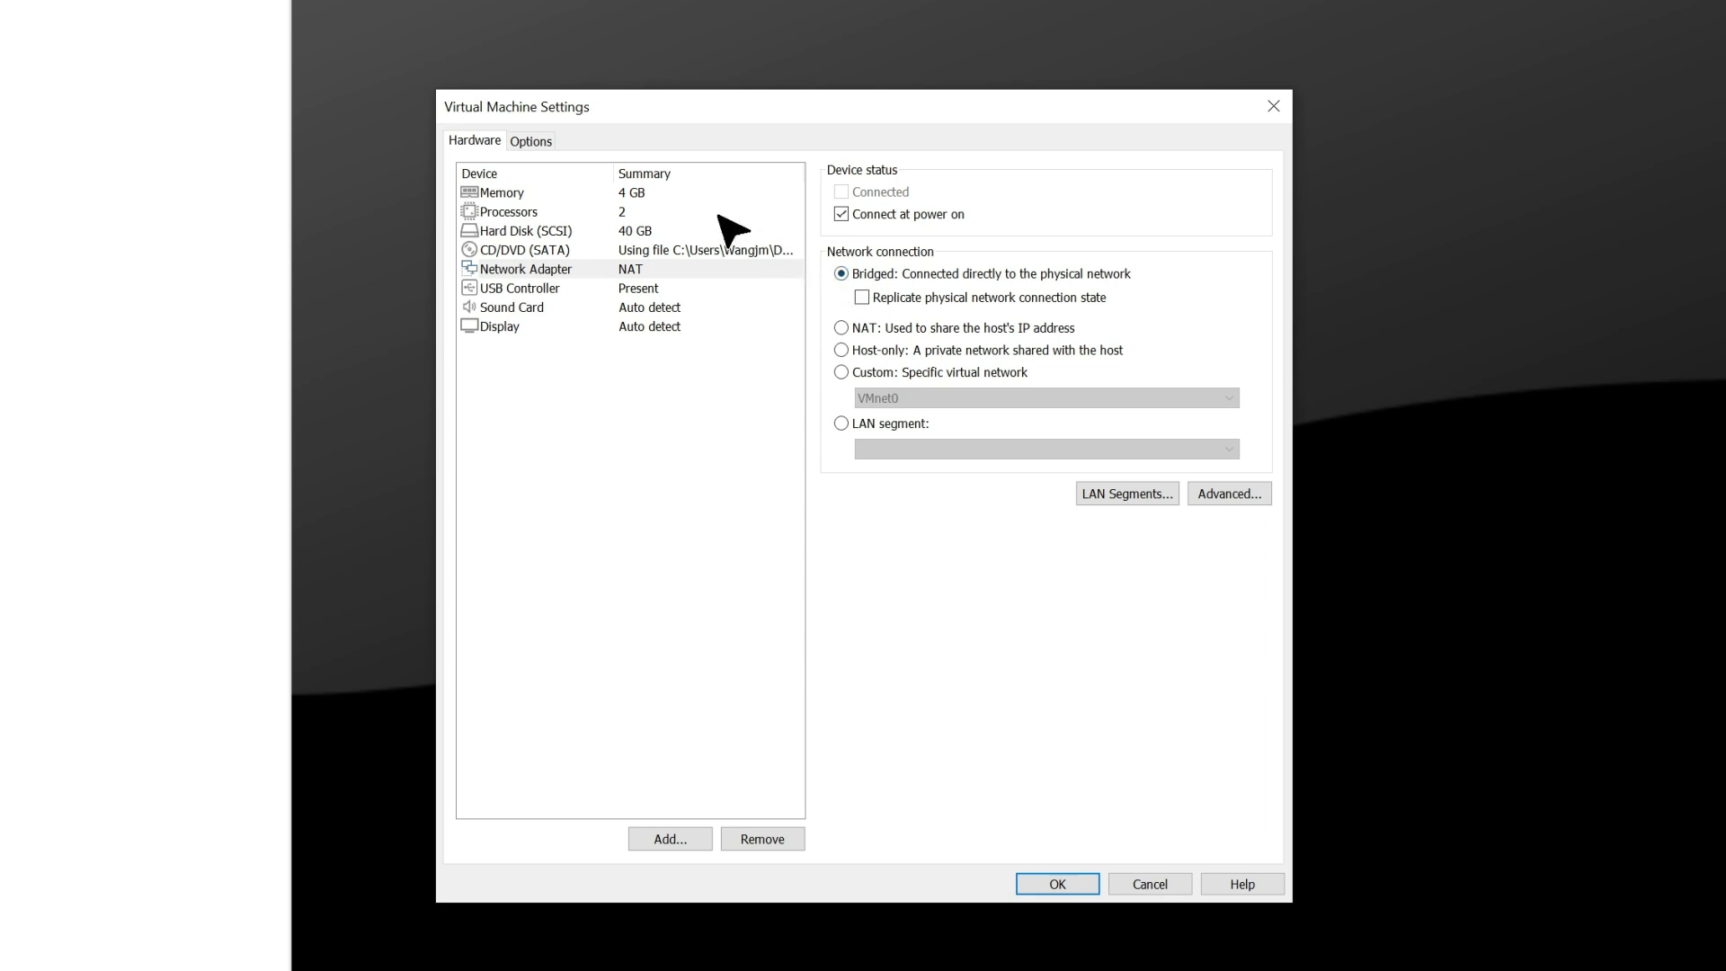
click(536, 141)
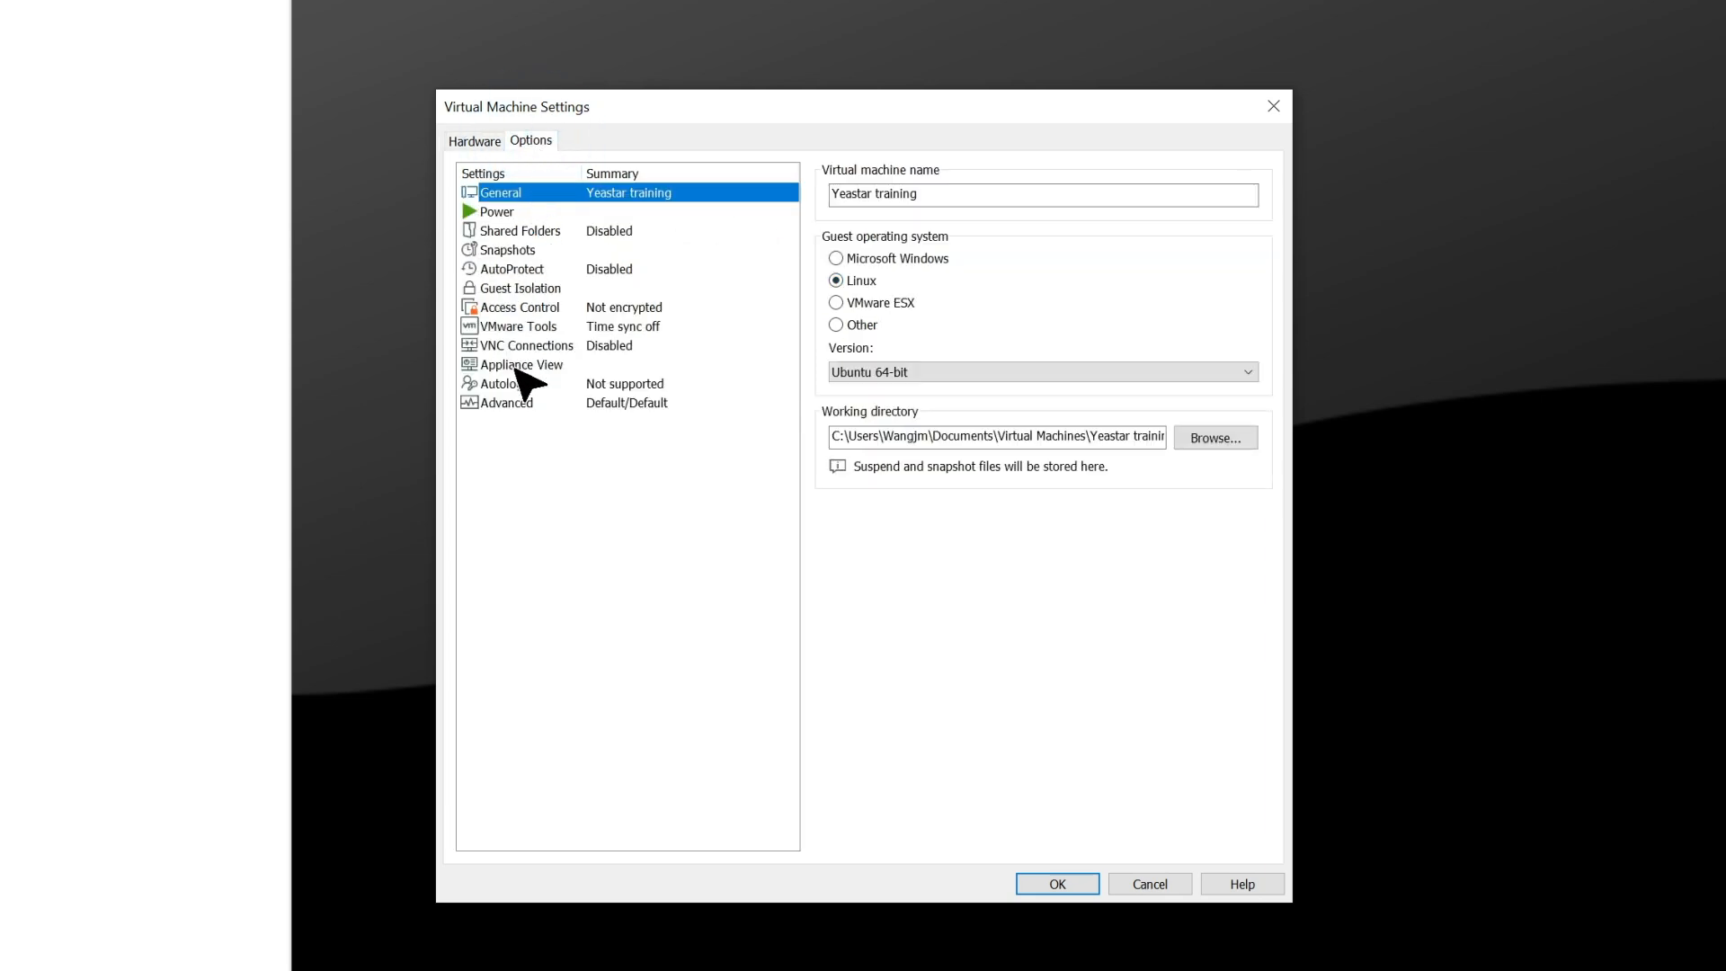
click(517, 403)
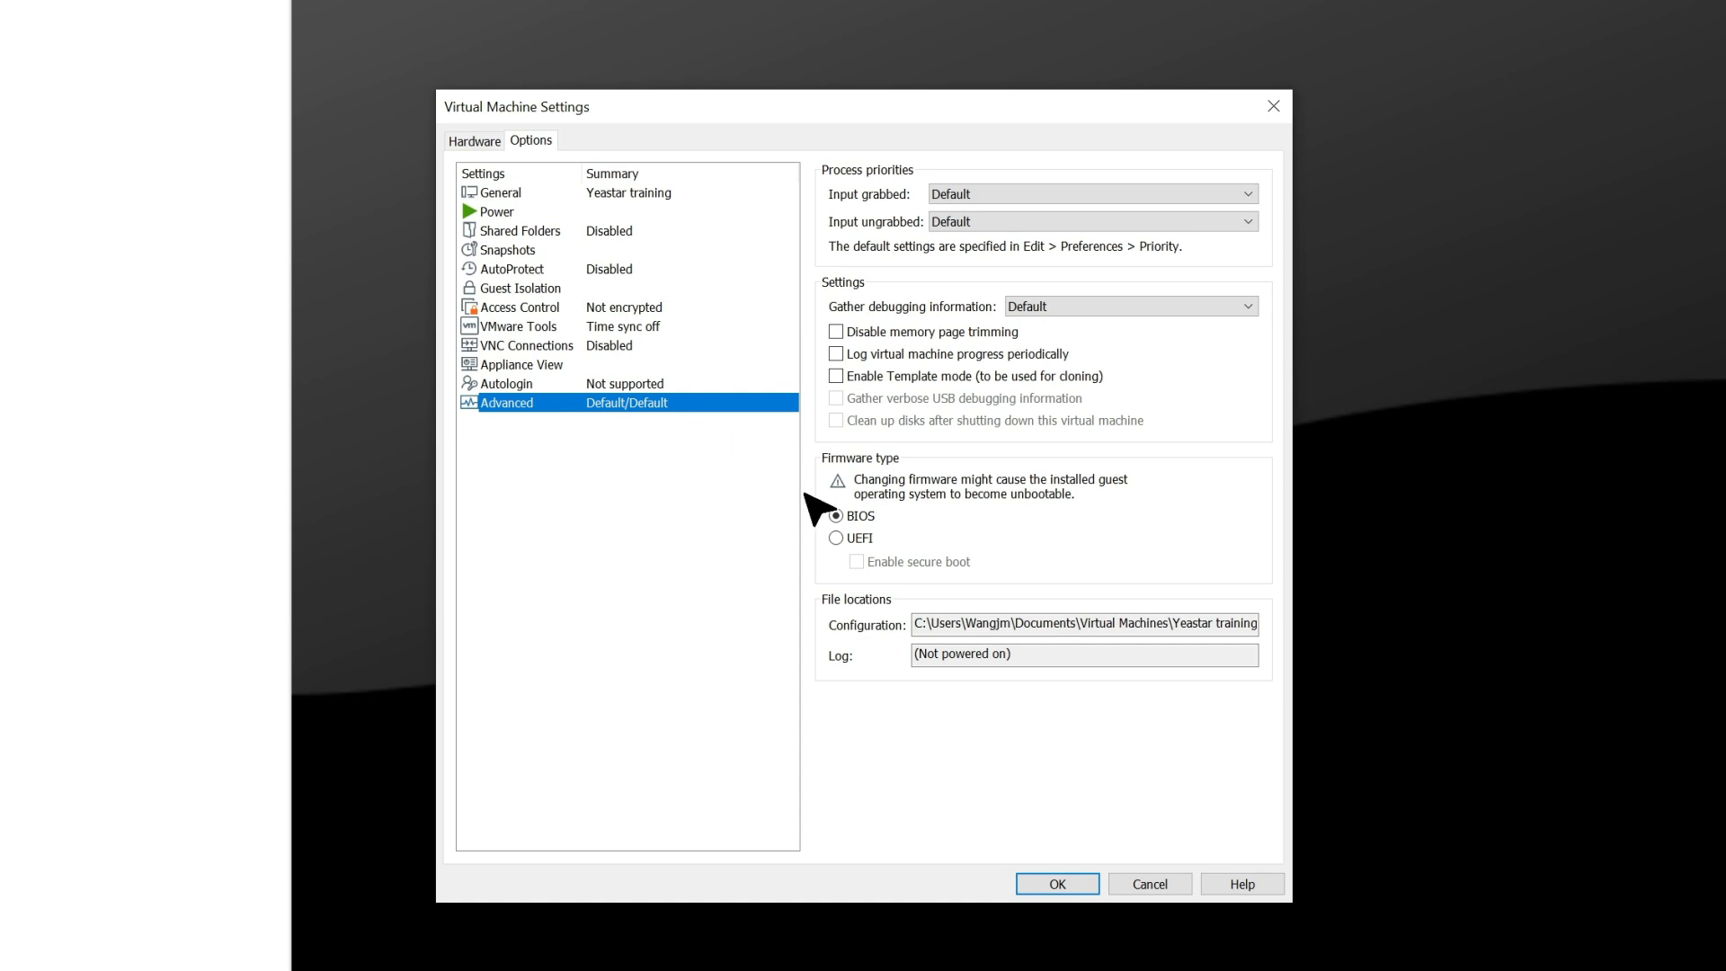
click(835, 515)
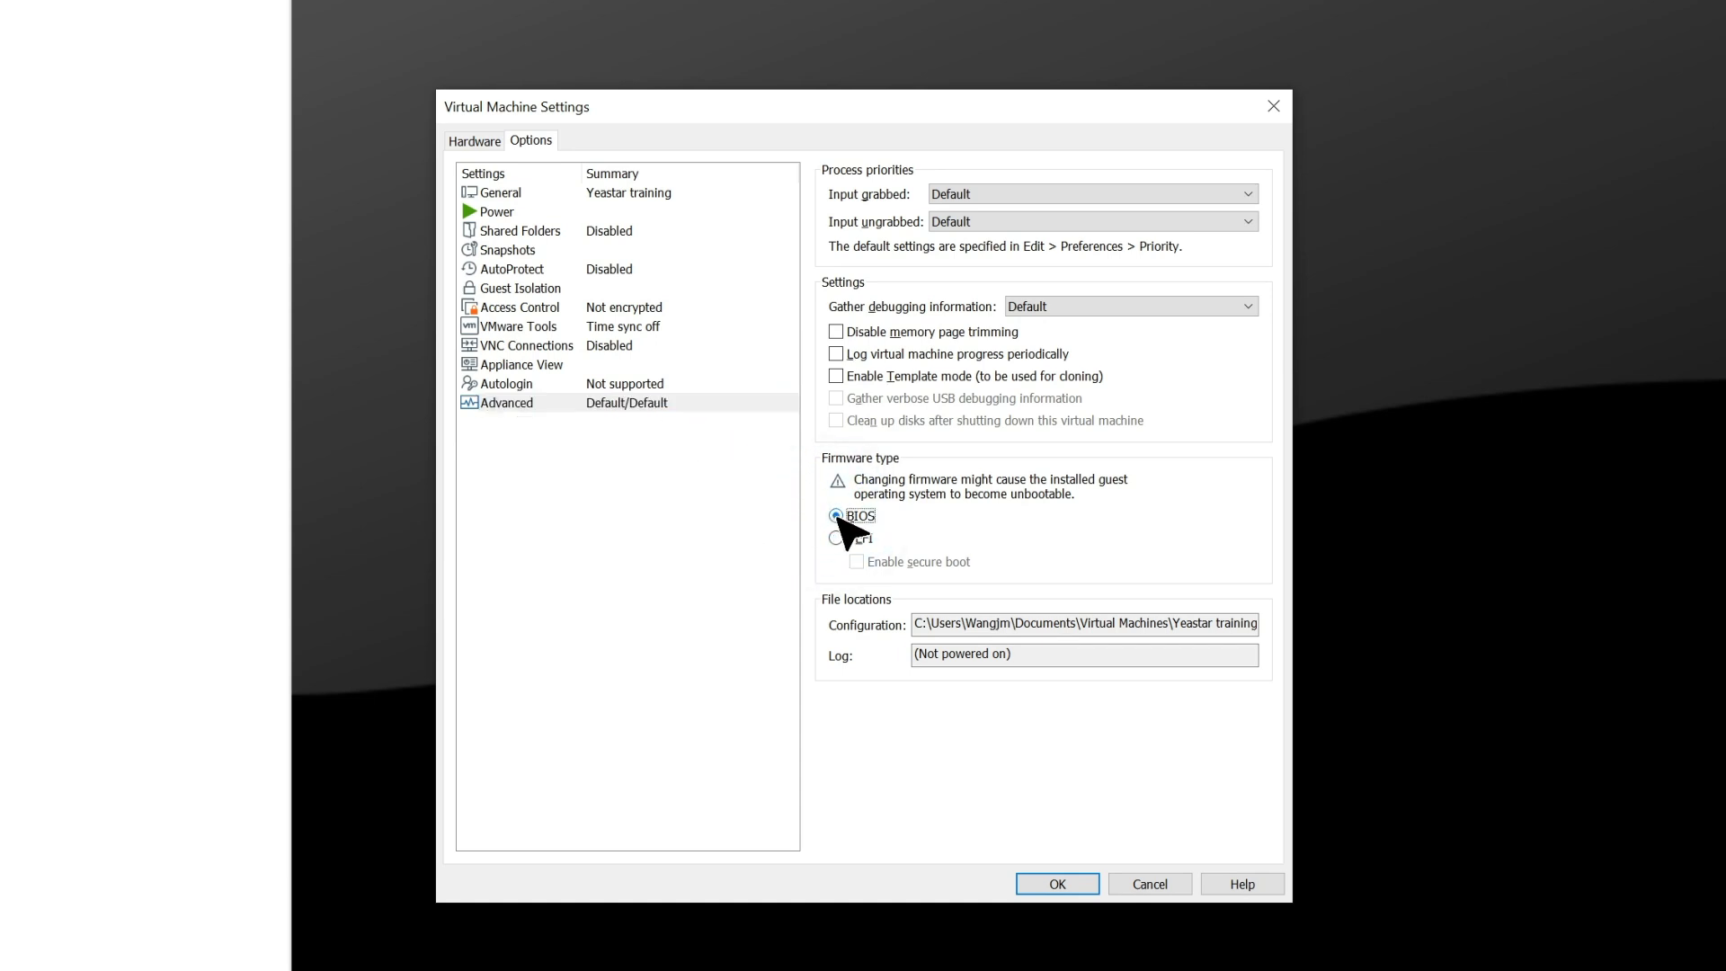
click(1052, 884)
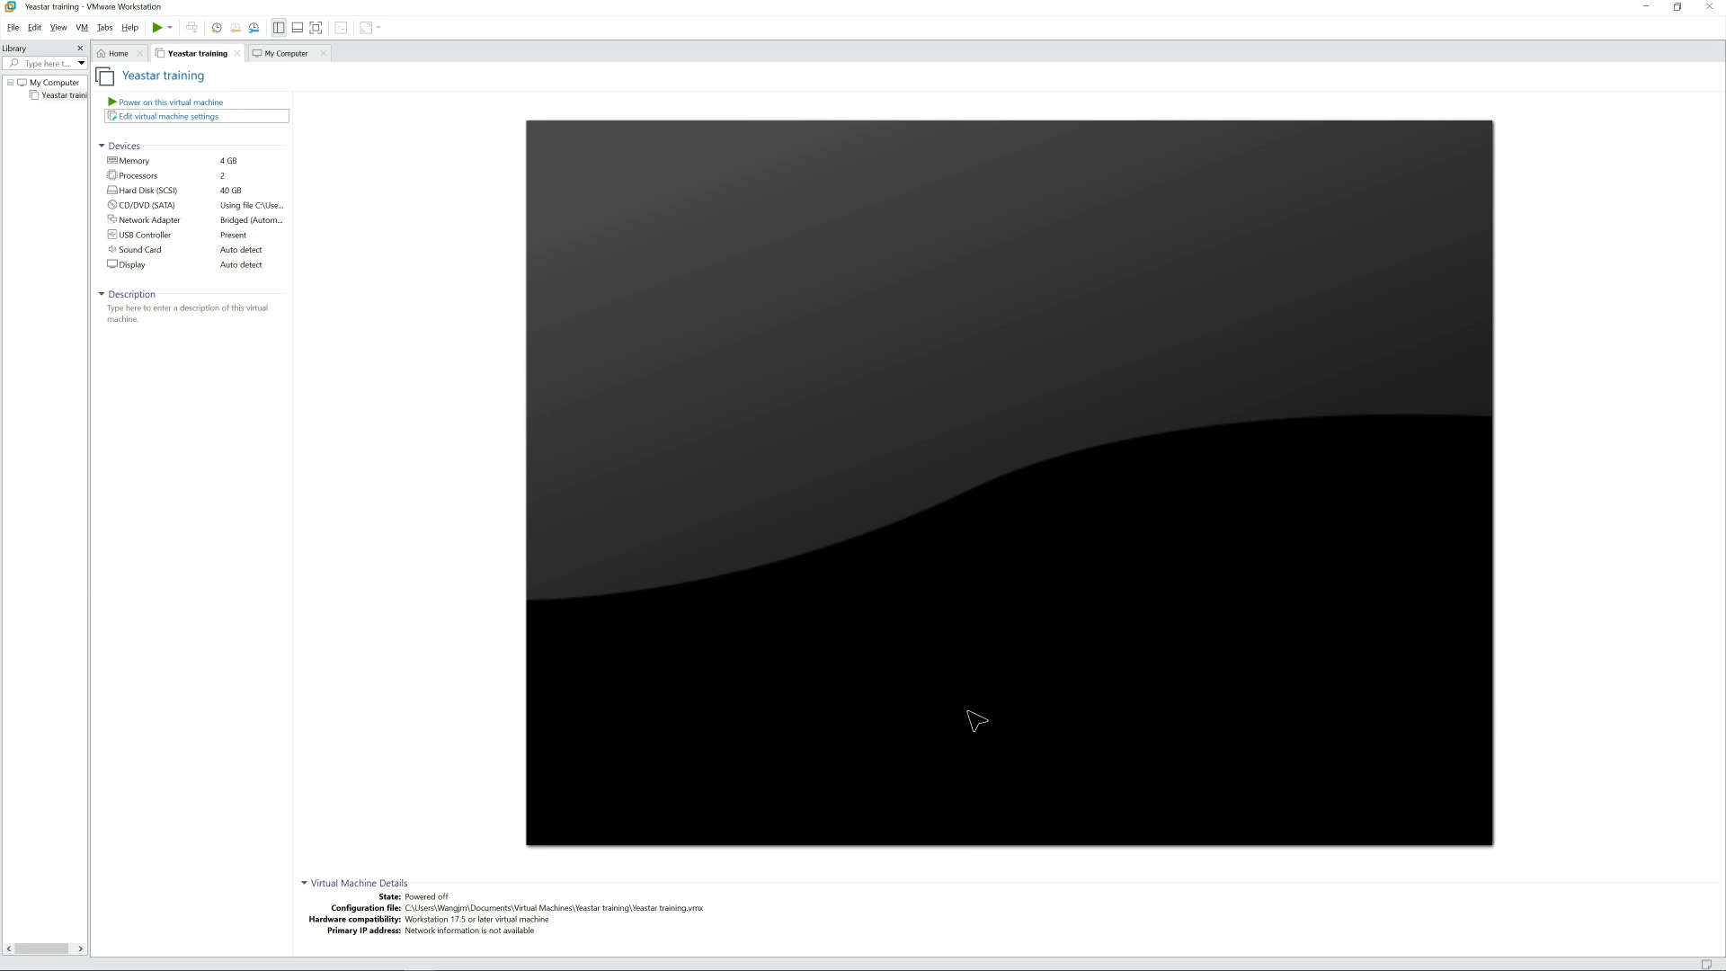
Power on the Yeastar training machine and boot the "Try or Install Ubuntu Server" entry to start the manual installation
click(111, 103)
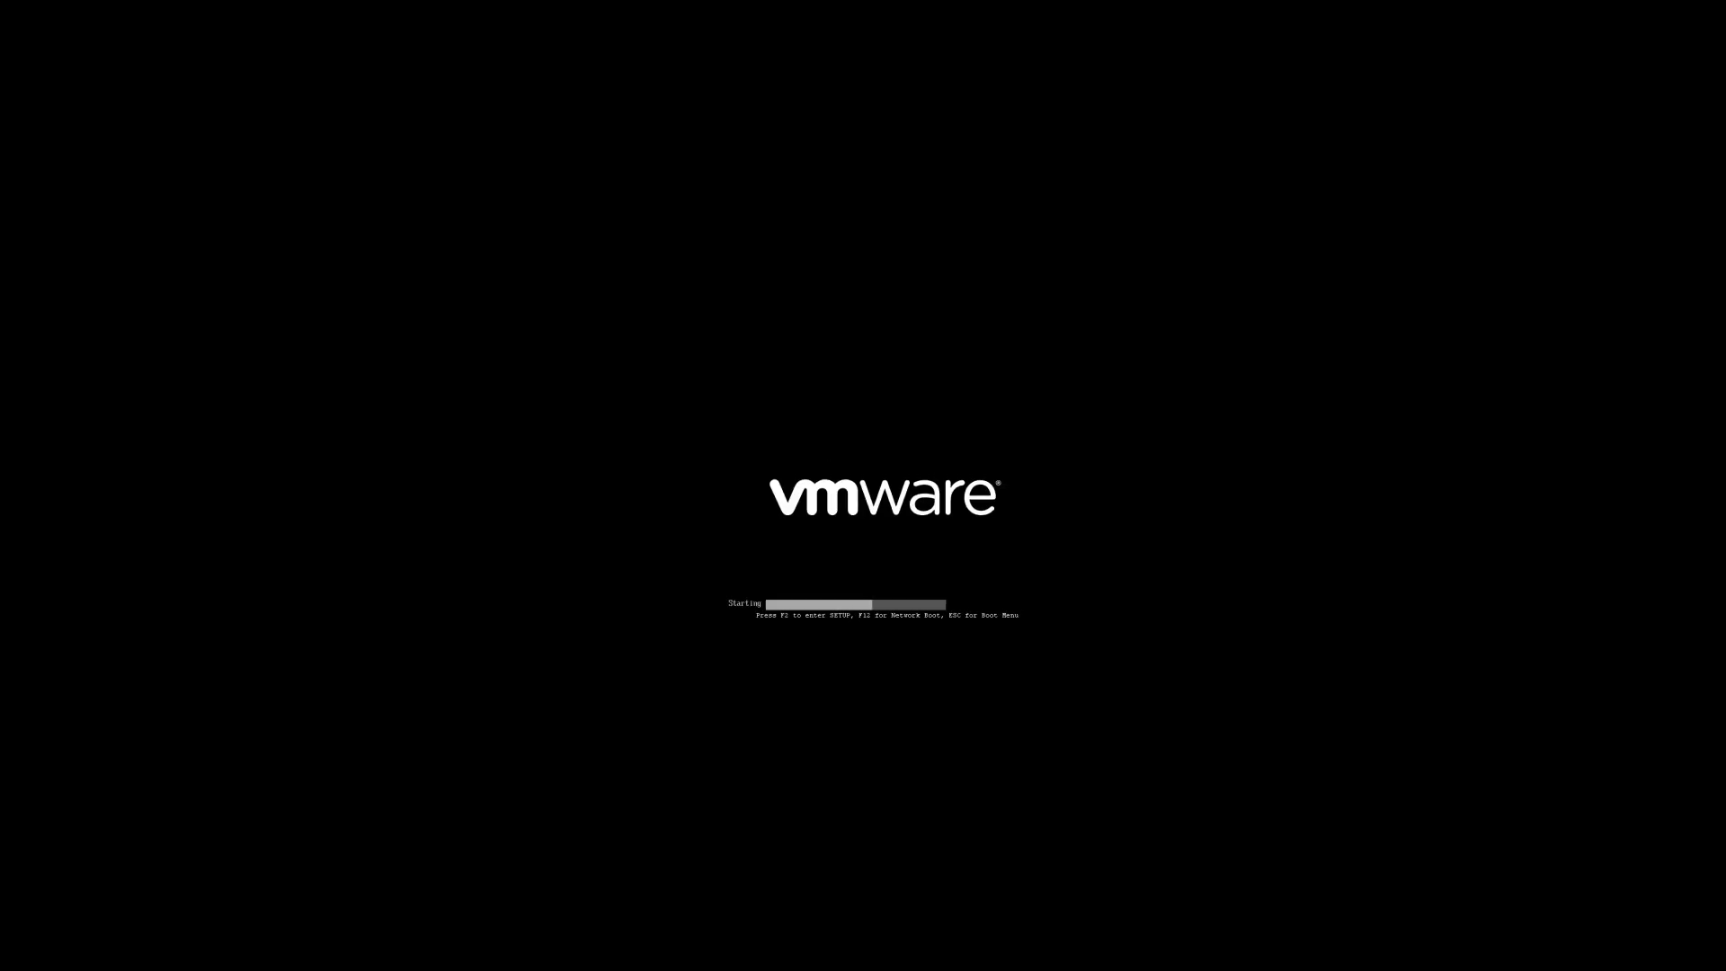
key(Down)
key(Up)
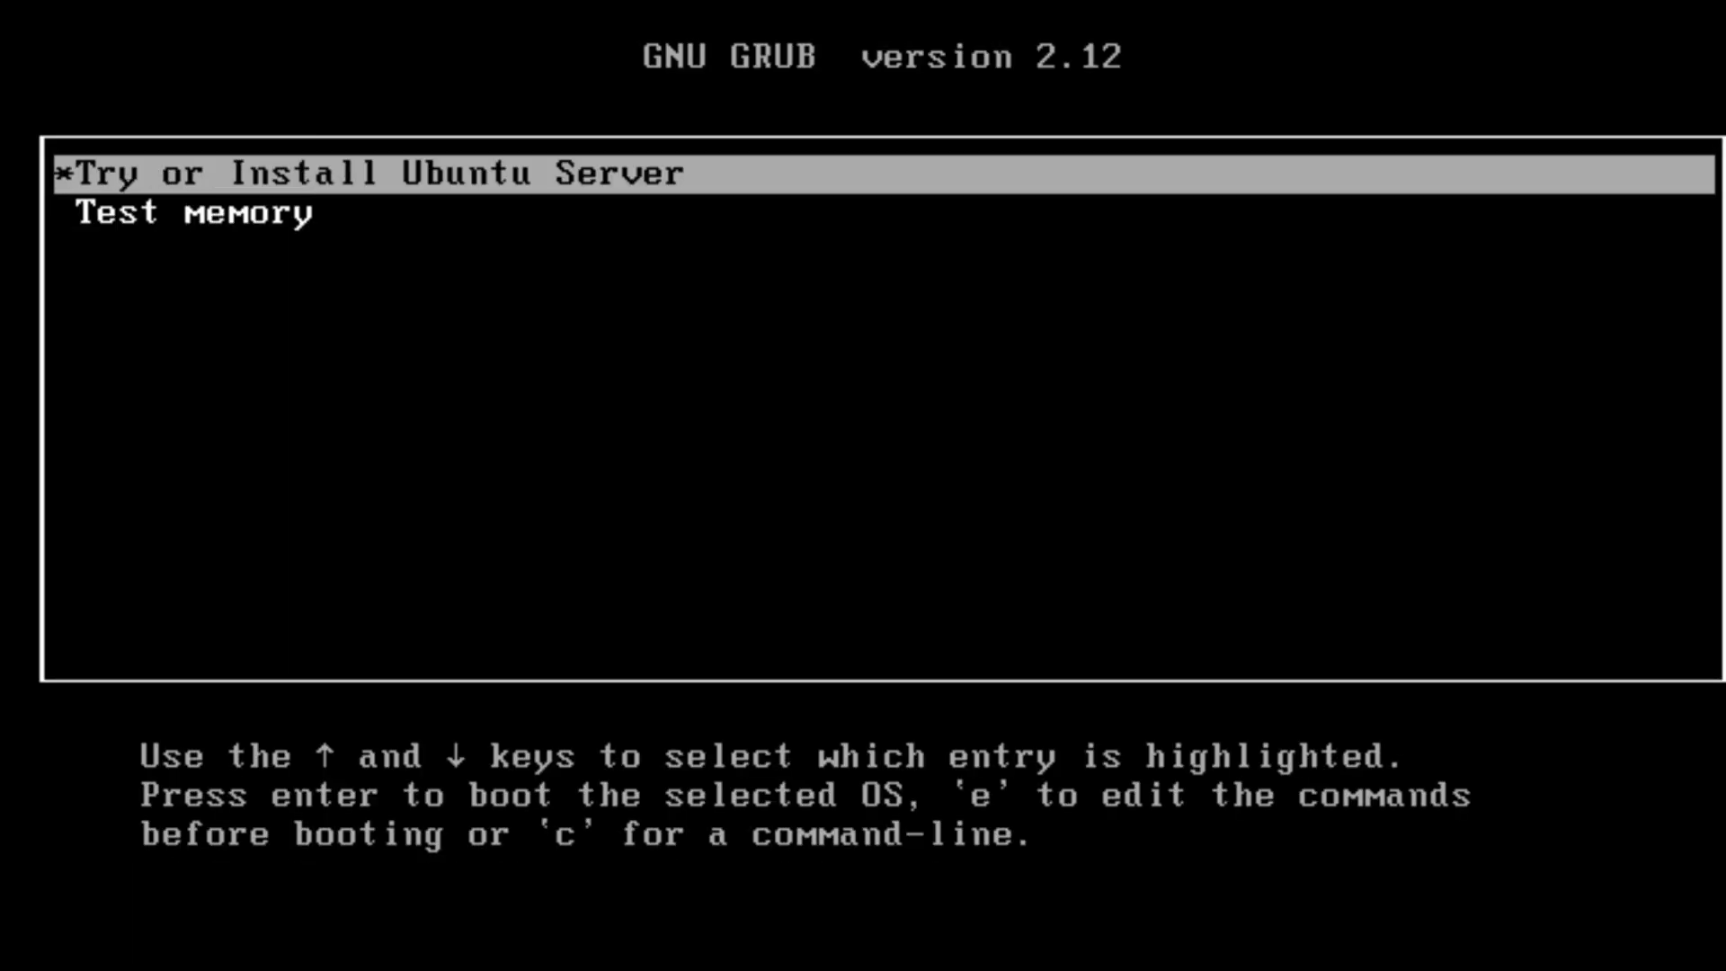
key(Return)
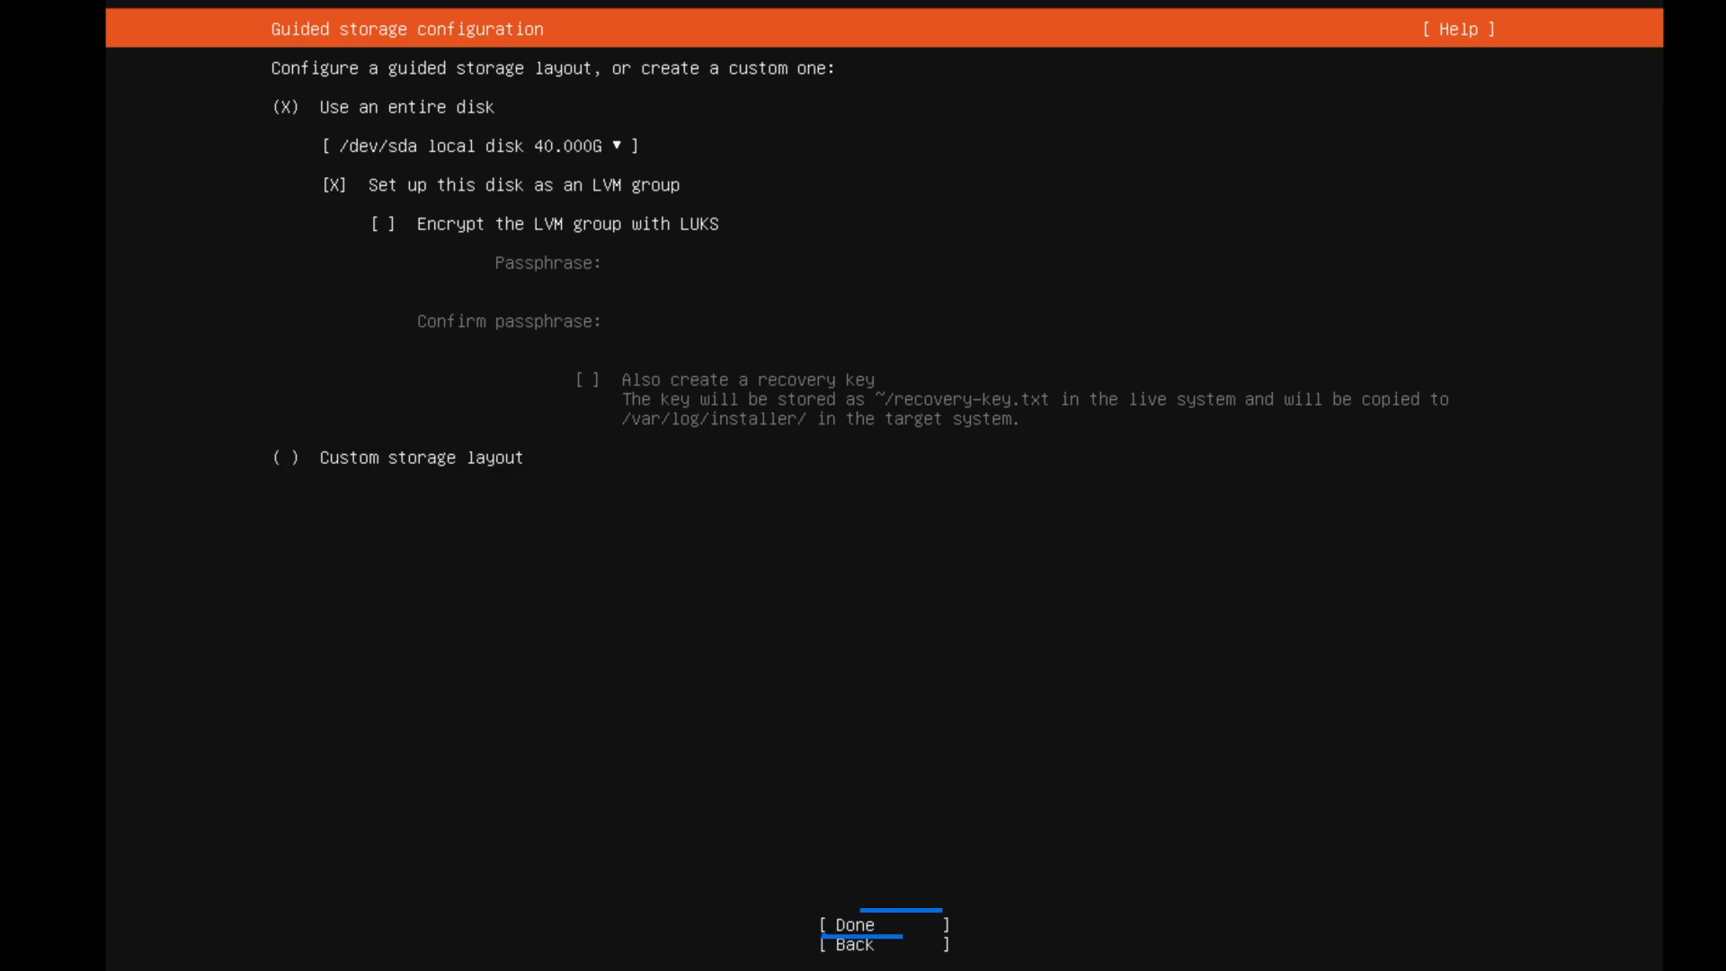
Choose a custom storage layout in the guided storage configuration and continue
key(space)
key(Tab)
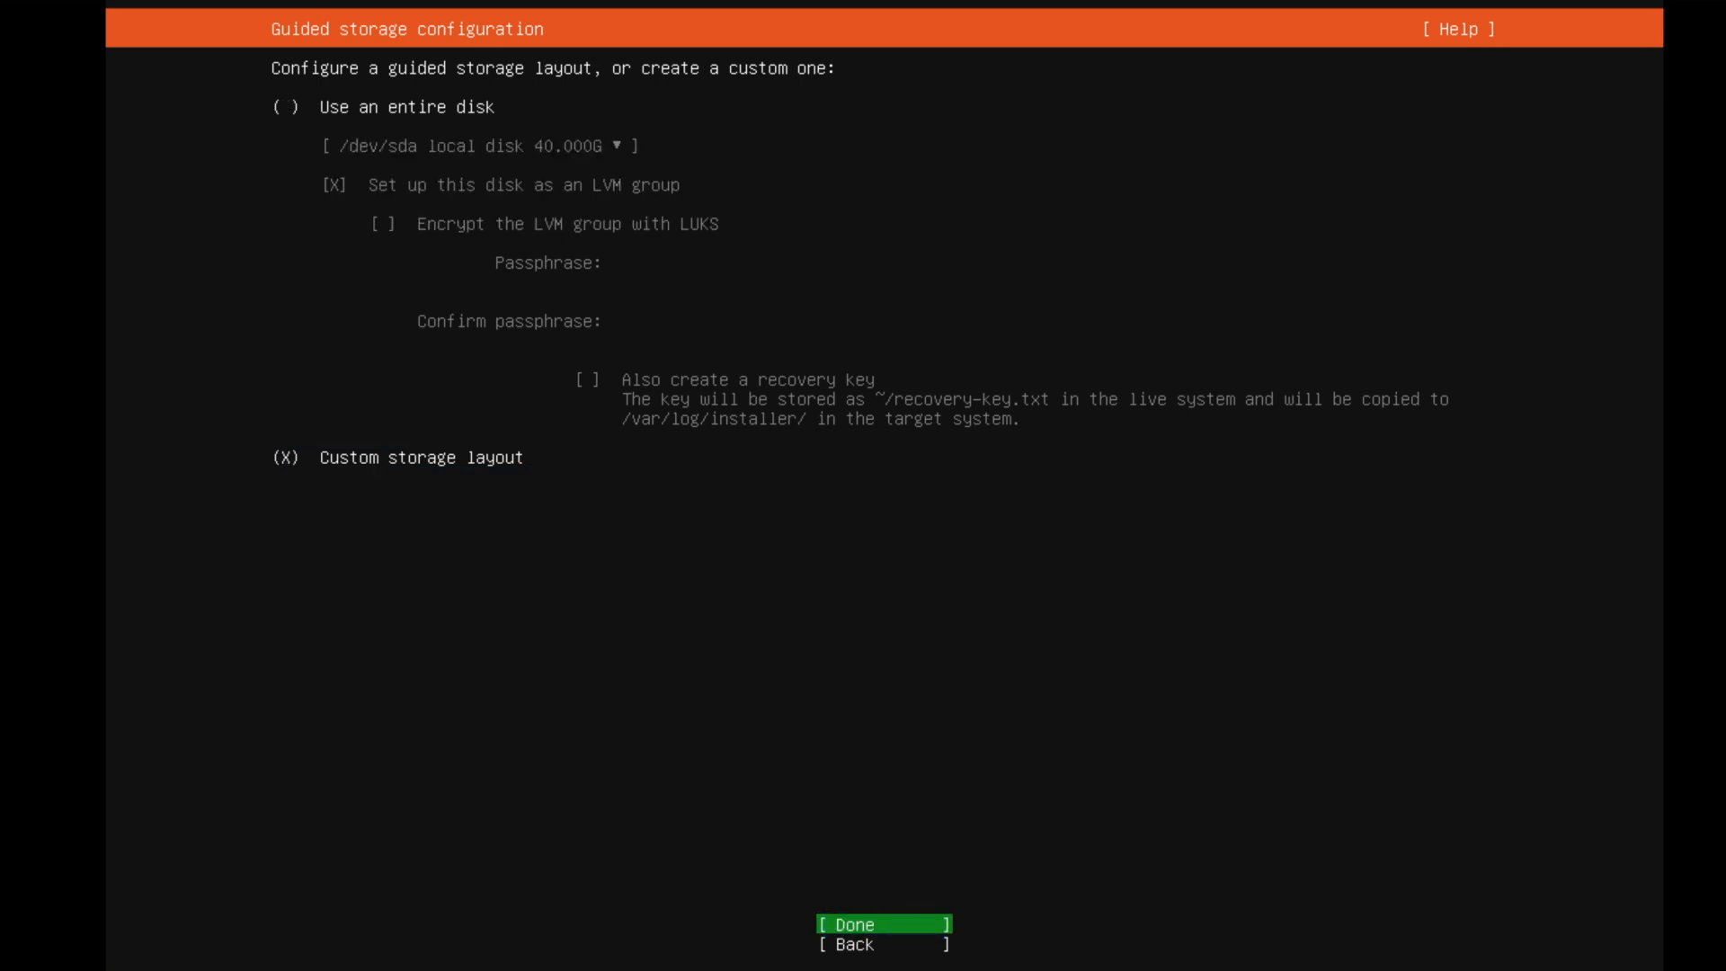
key(Return)
Start adding a GPT partition in the free space of /dev/sda and set its format to swap
key(Down)
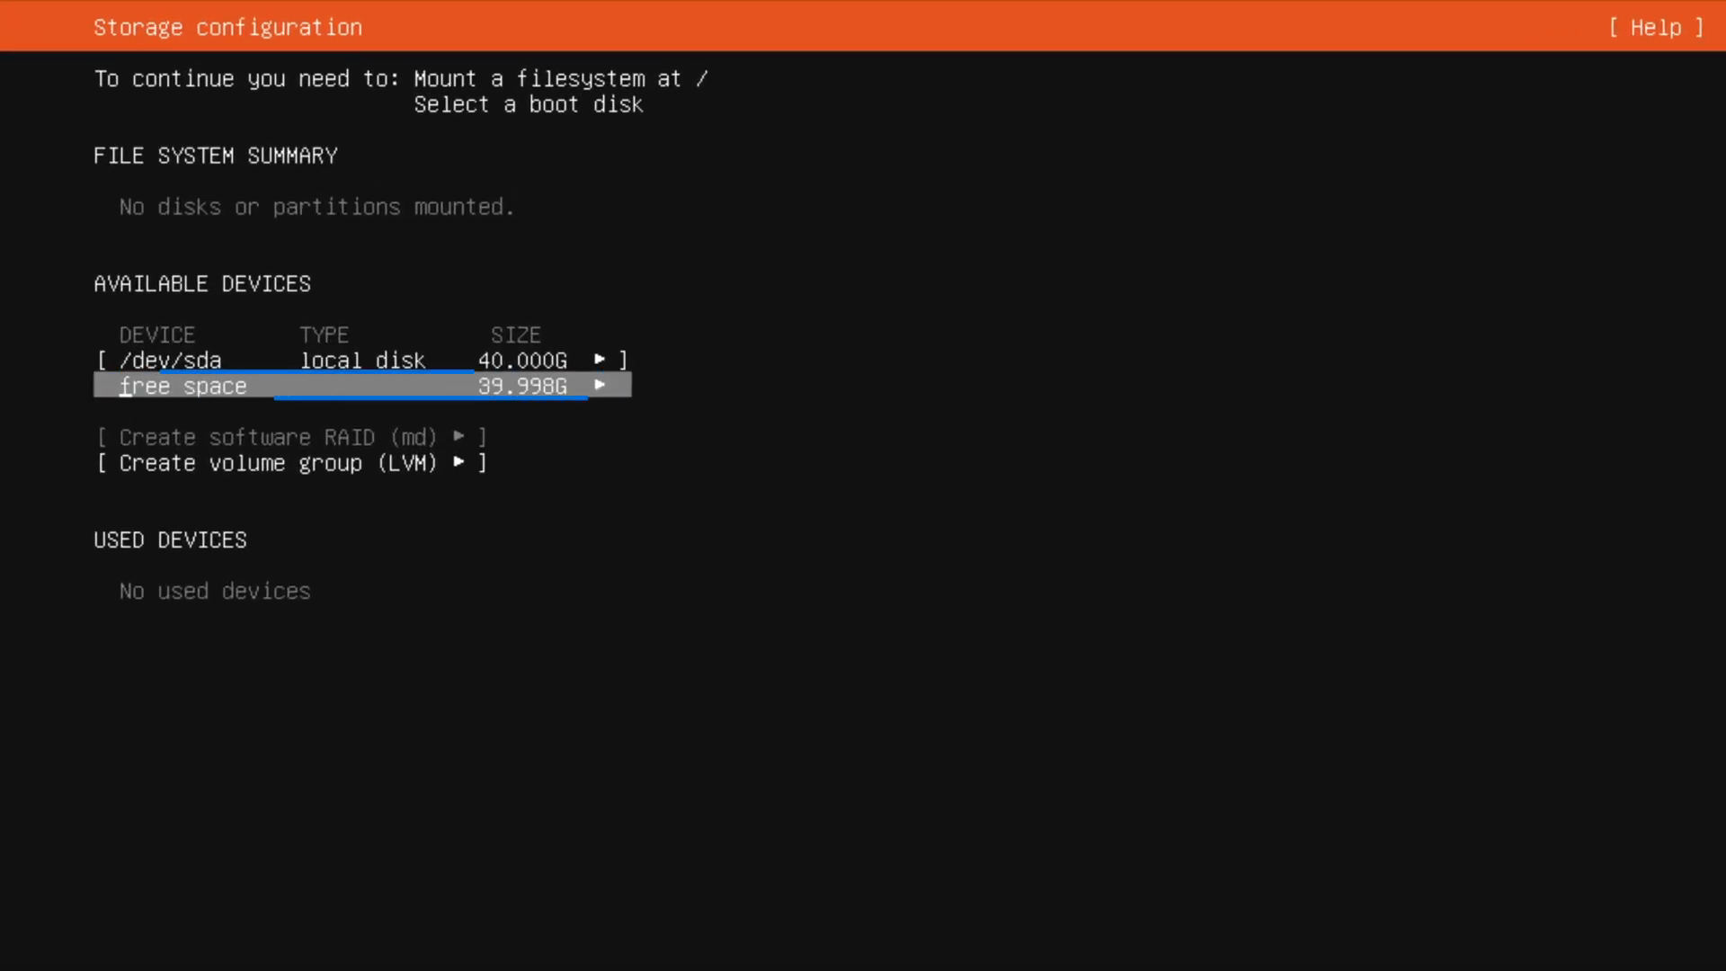
key(Return)
key(Down)
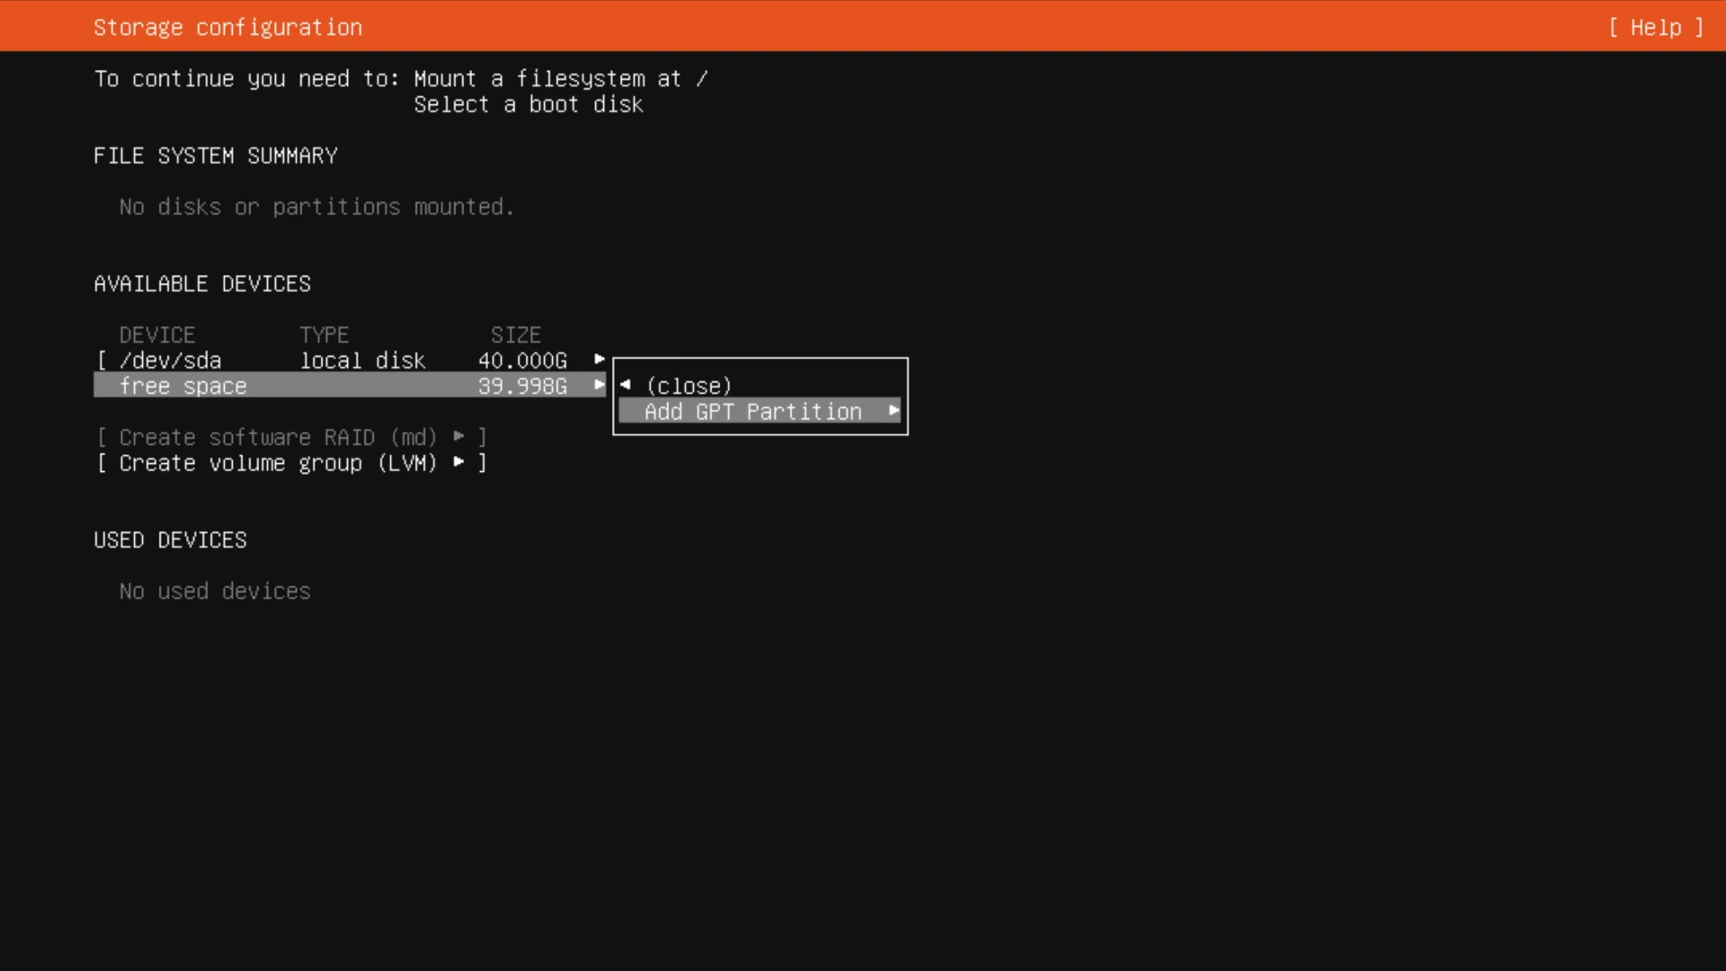
key(Return)
key(Tab)
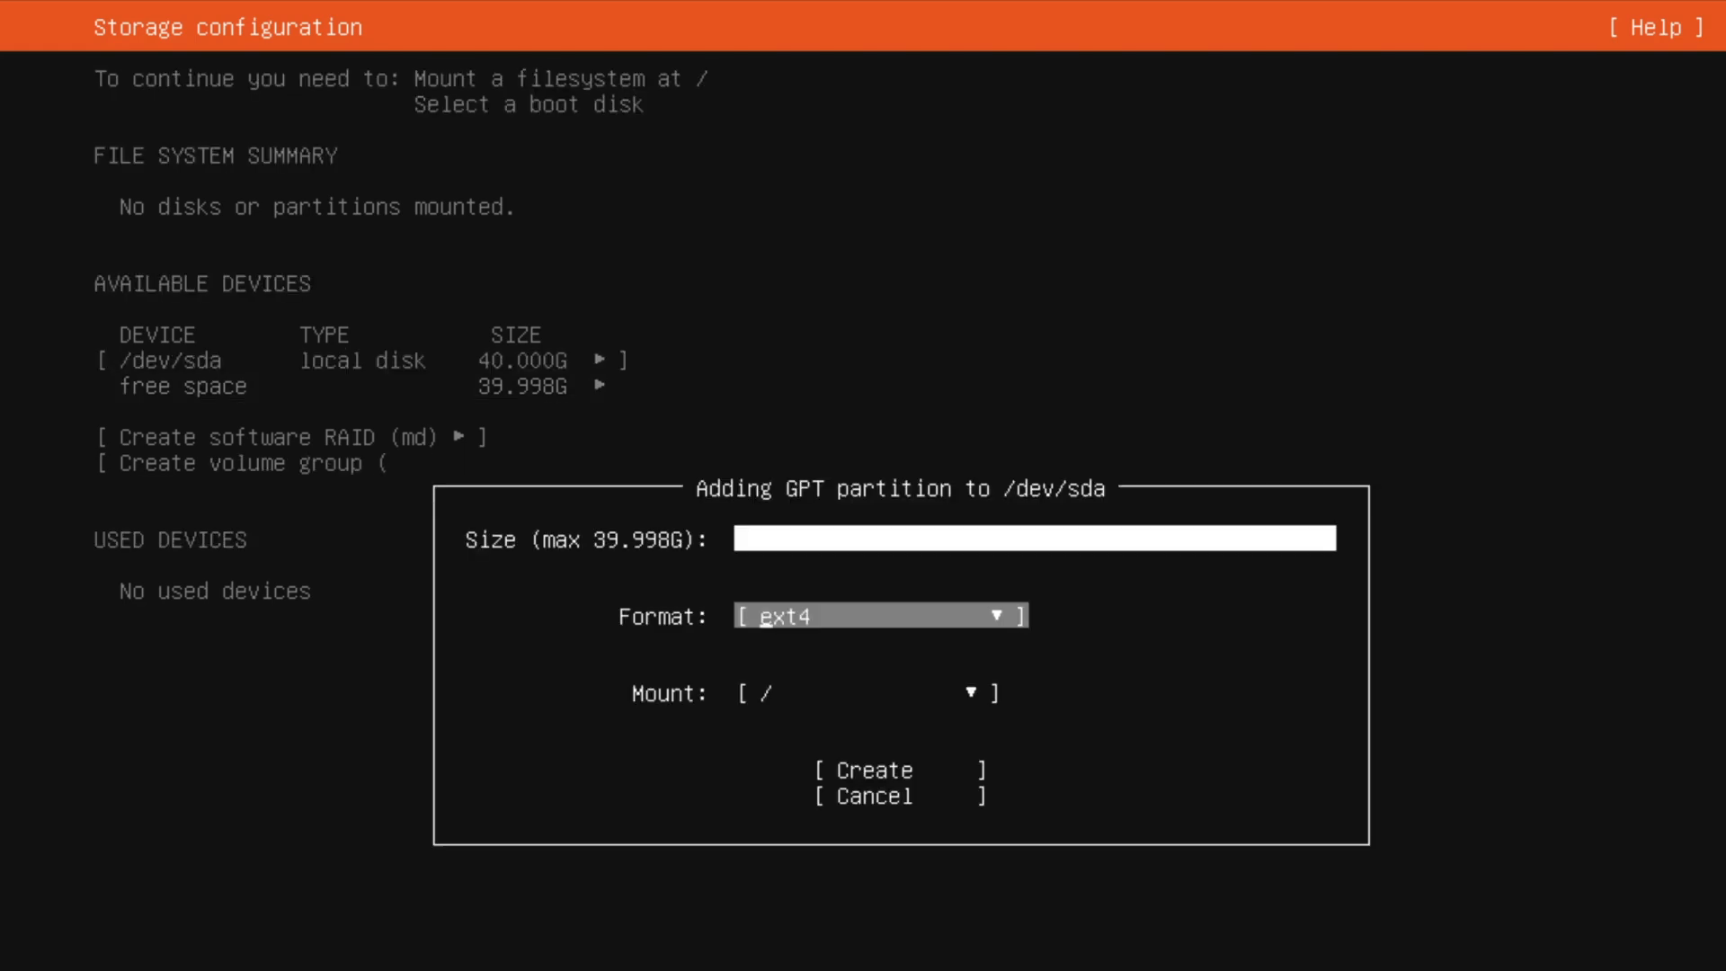
key(Return)
key(Down)
key(Down)
key(Down)
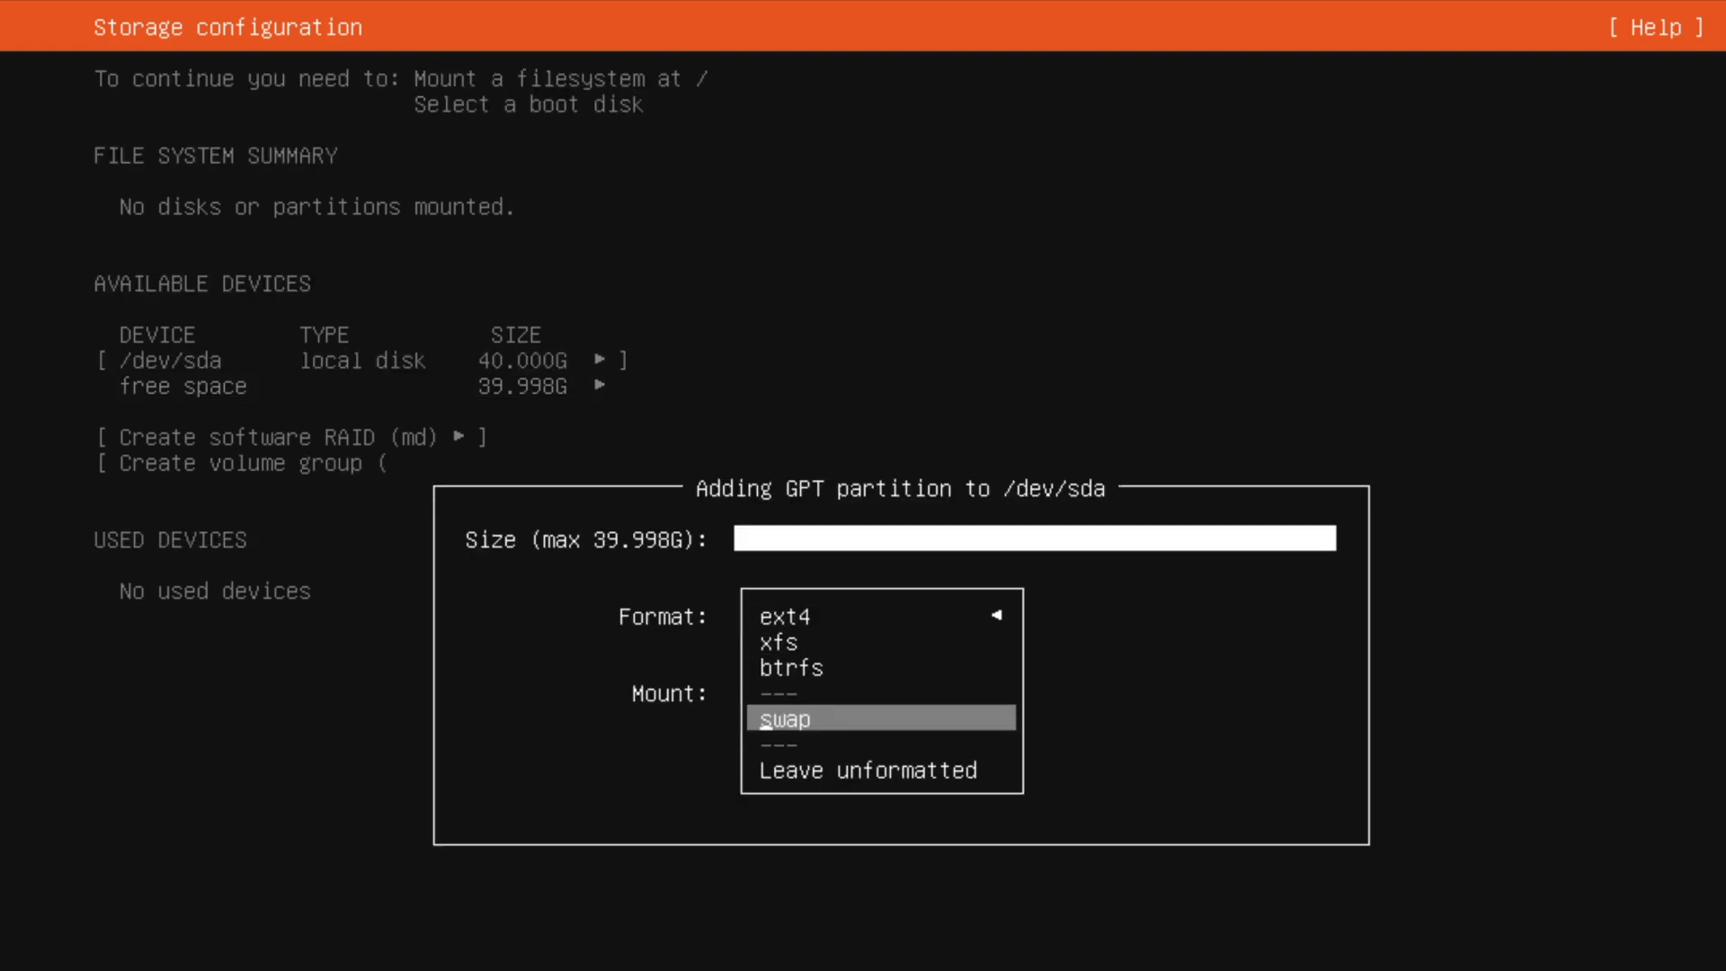
key(Return)
Set the swap partition's size to 10G and create it
key(Up)
text(10G)
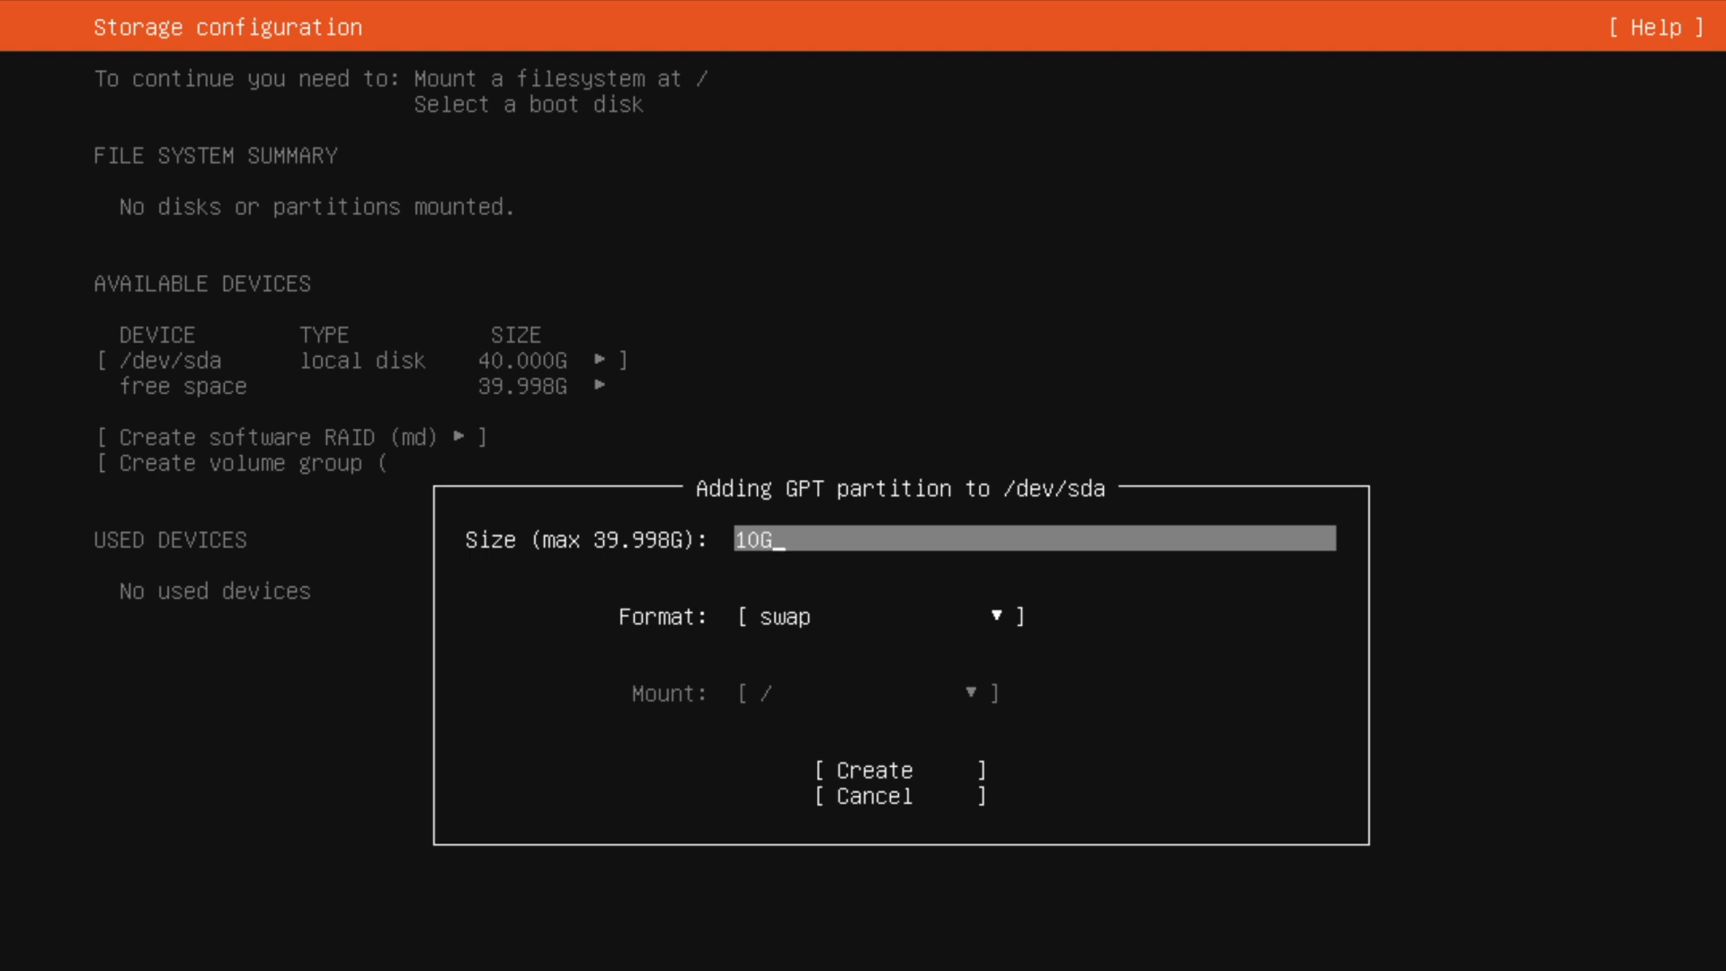
key(Tab)
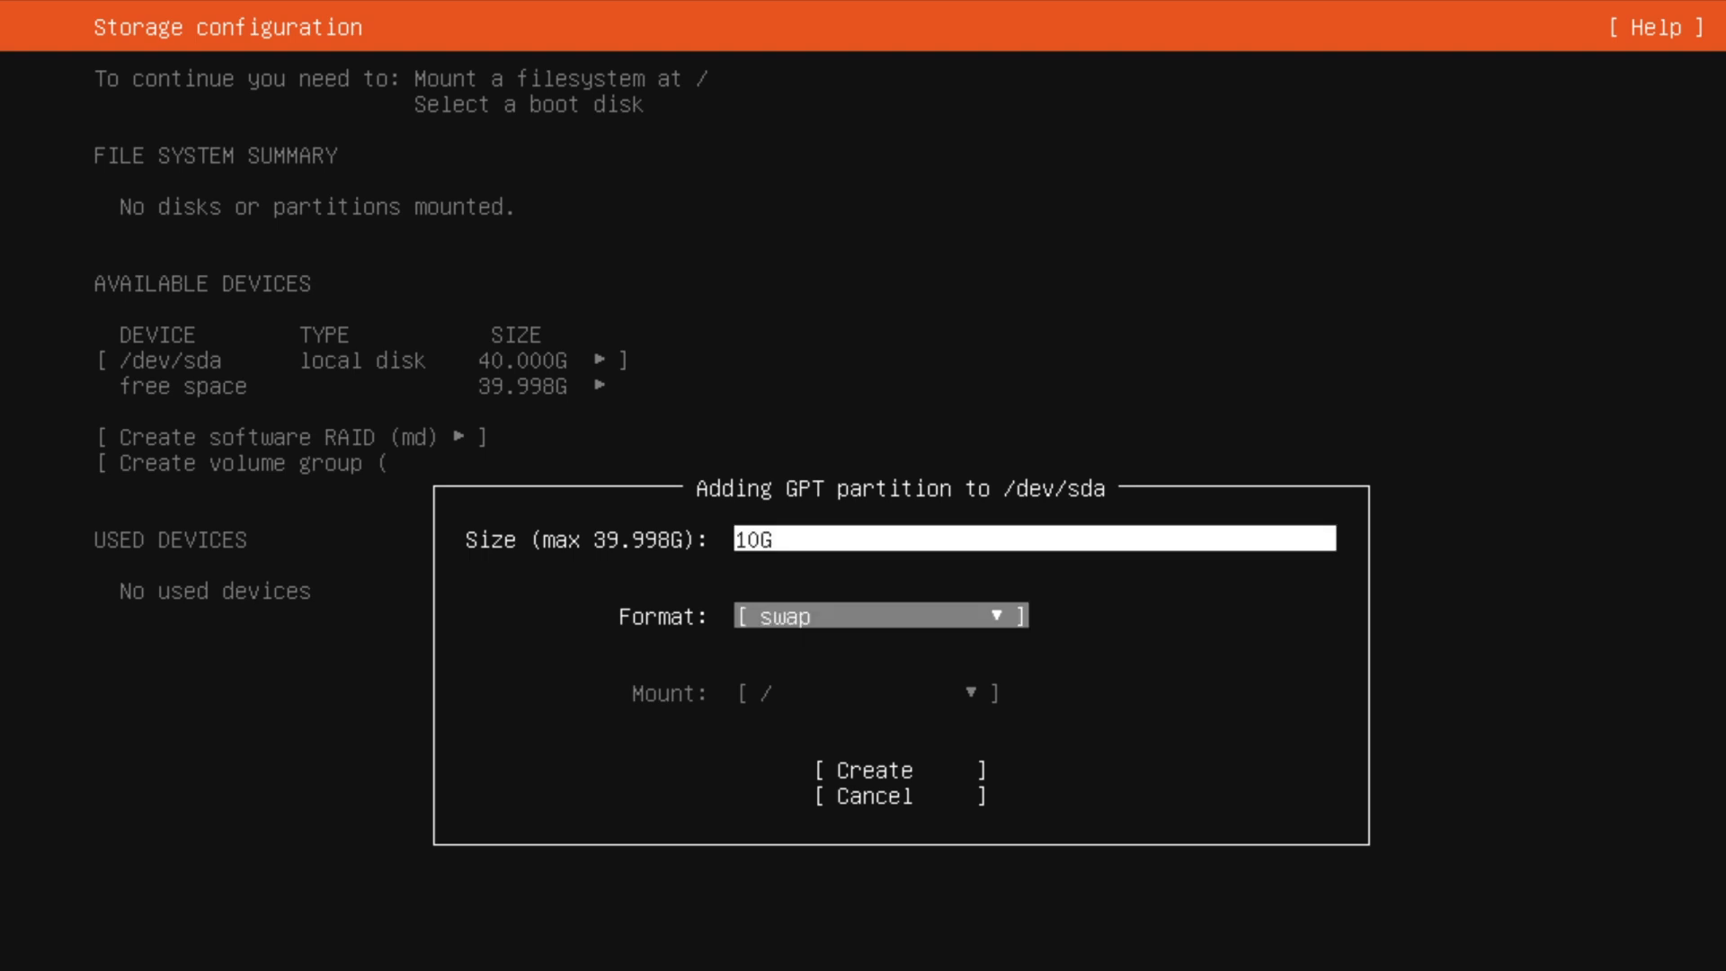
key(Tab)
key(Return)
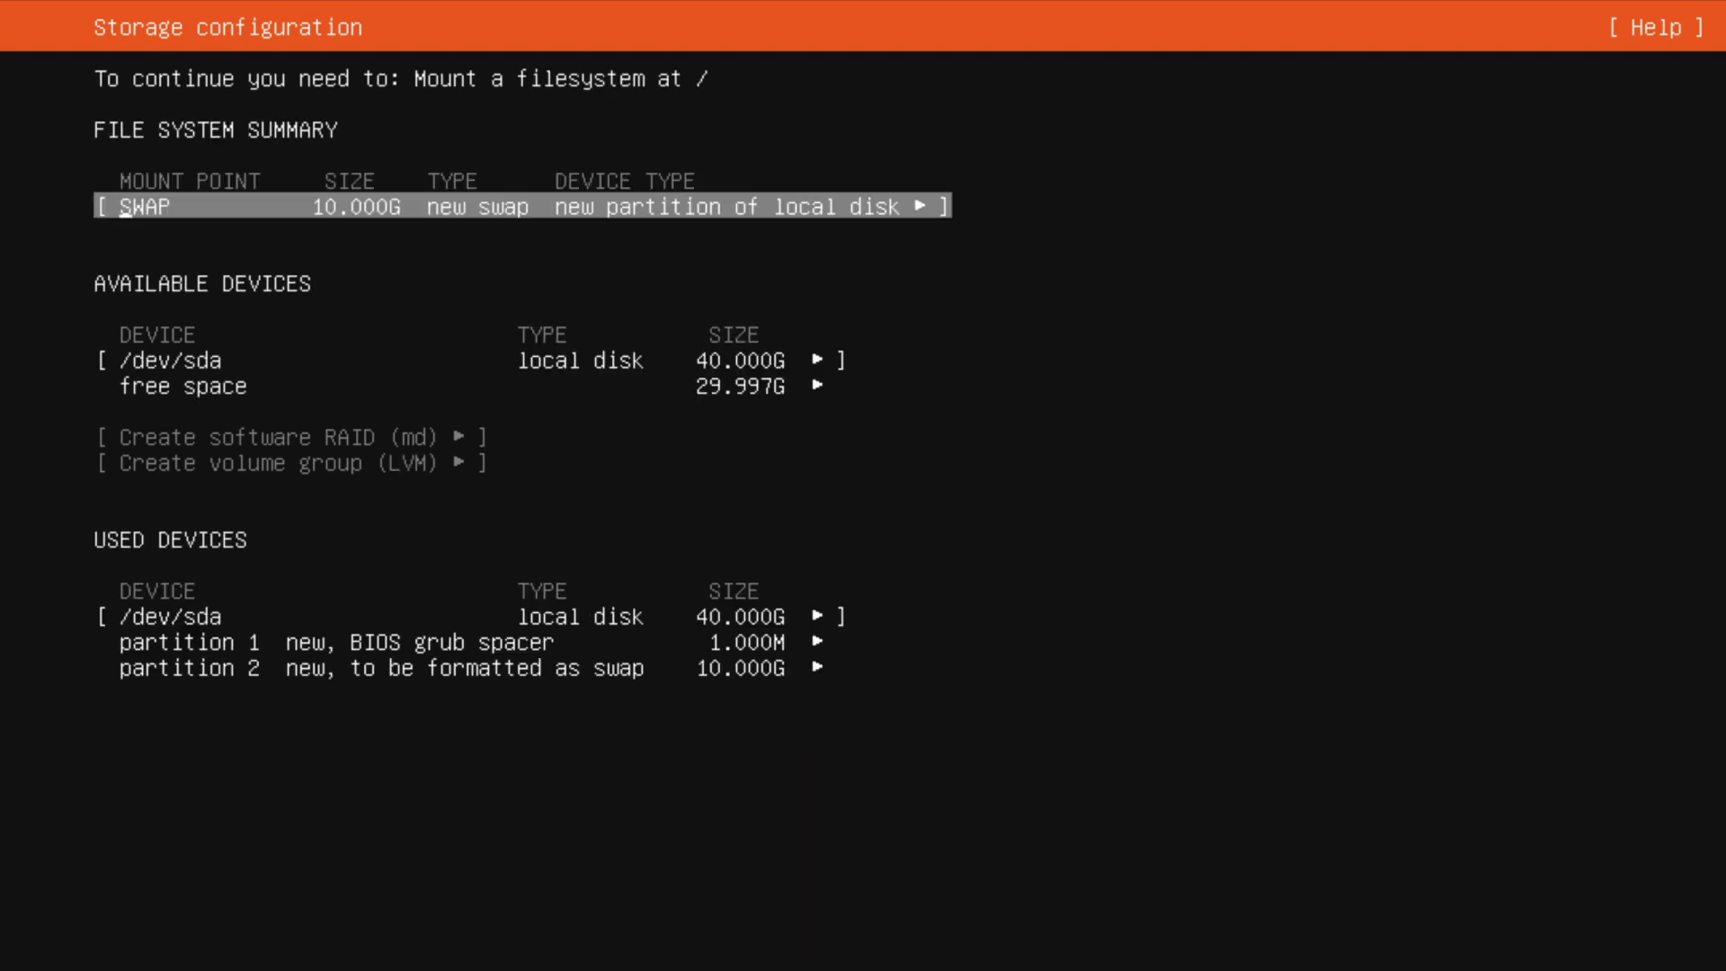
Add a 10G ext4 GPT partition mounted at / in the free space of /dev/sda
key(Down)
key(Down)
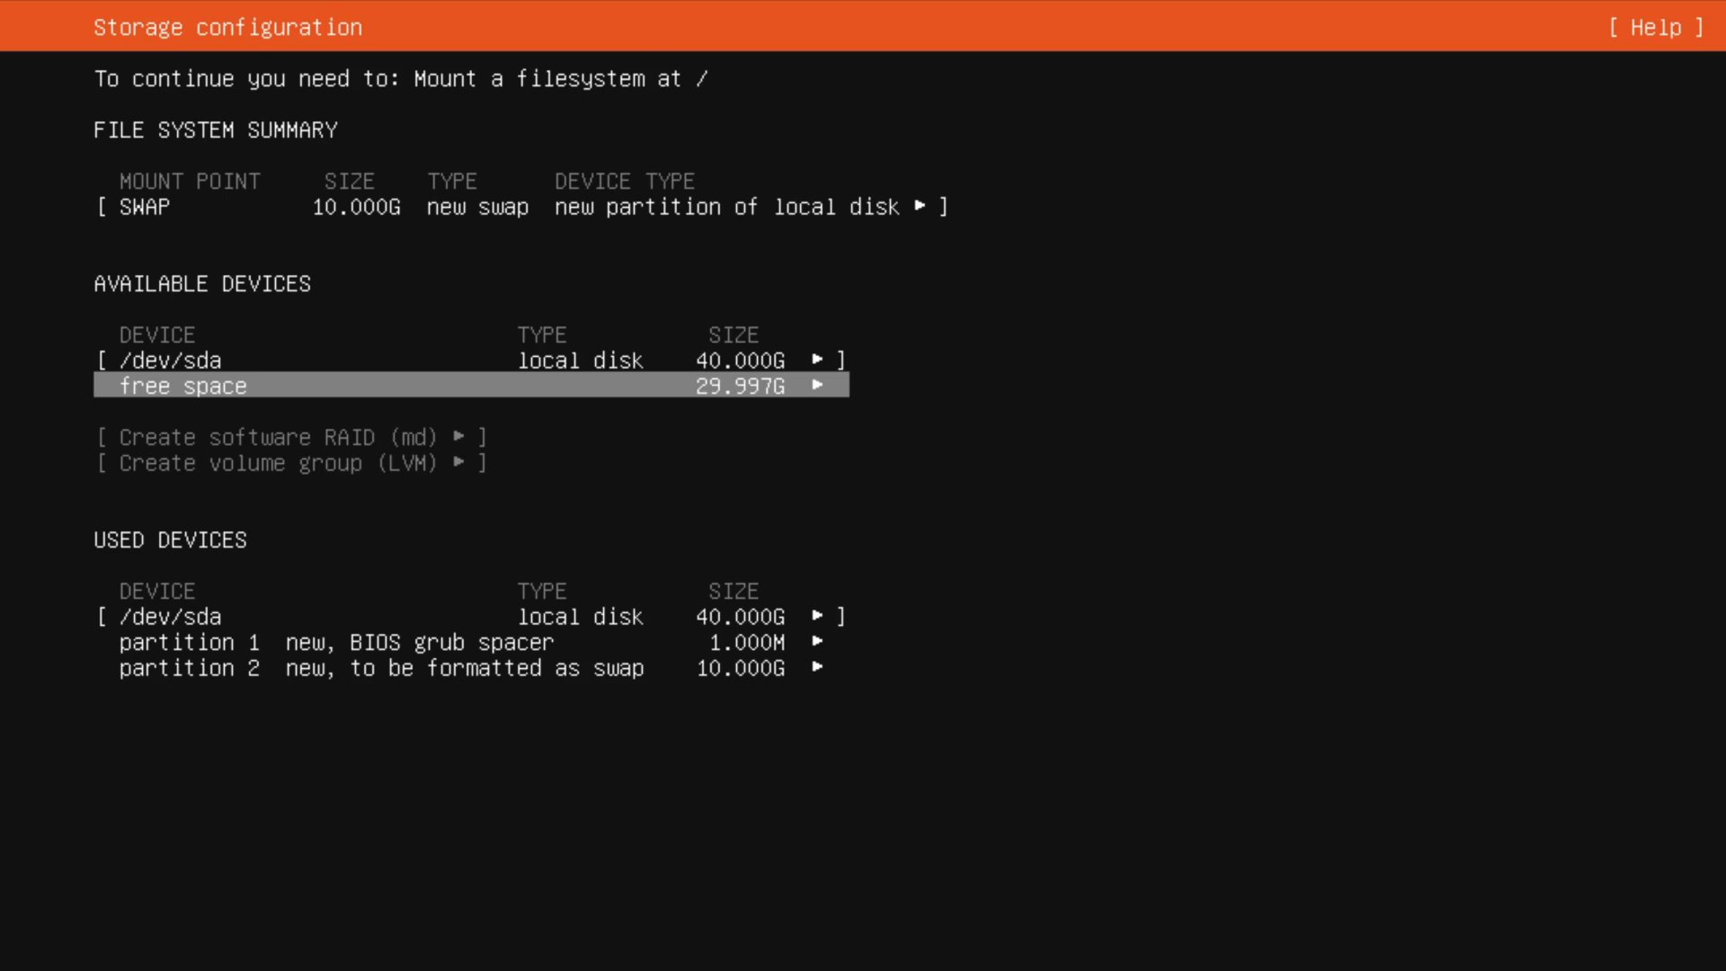
key(Return)
key(Down)
key(Return)
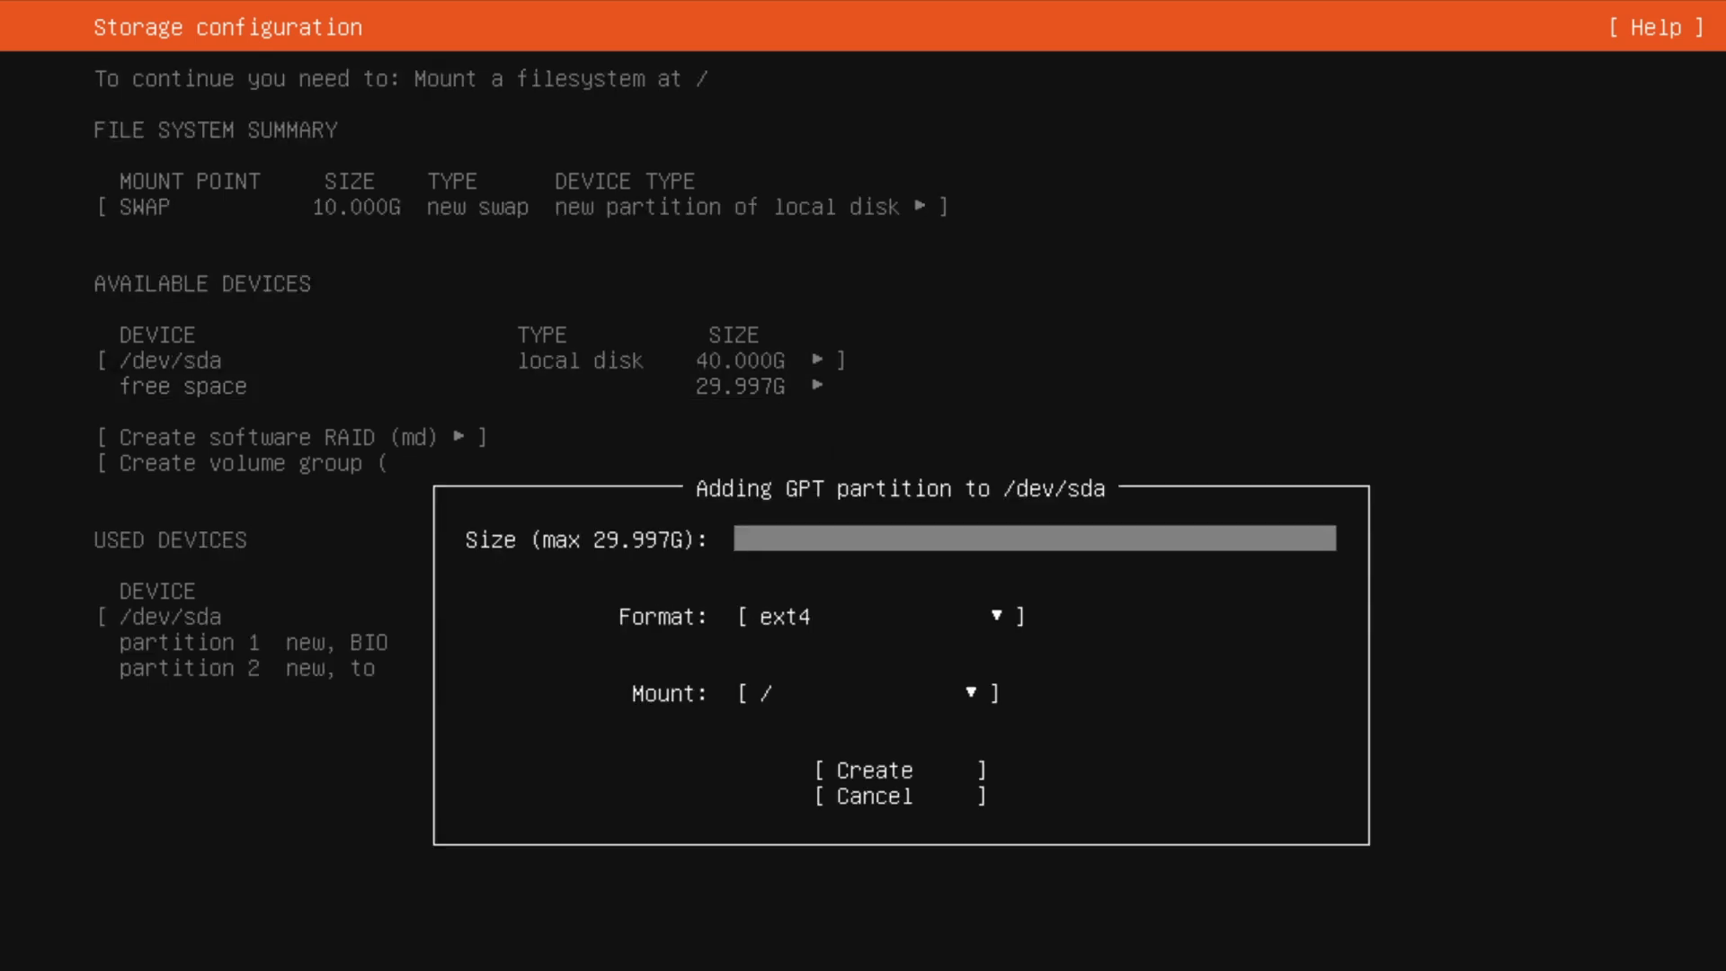
text(10G)
key(Tab)
key(Tab)
key(Tab)
key(Return)
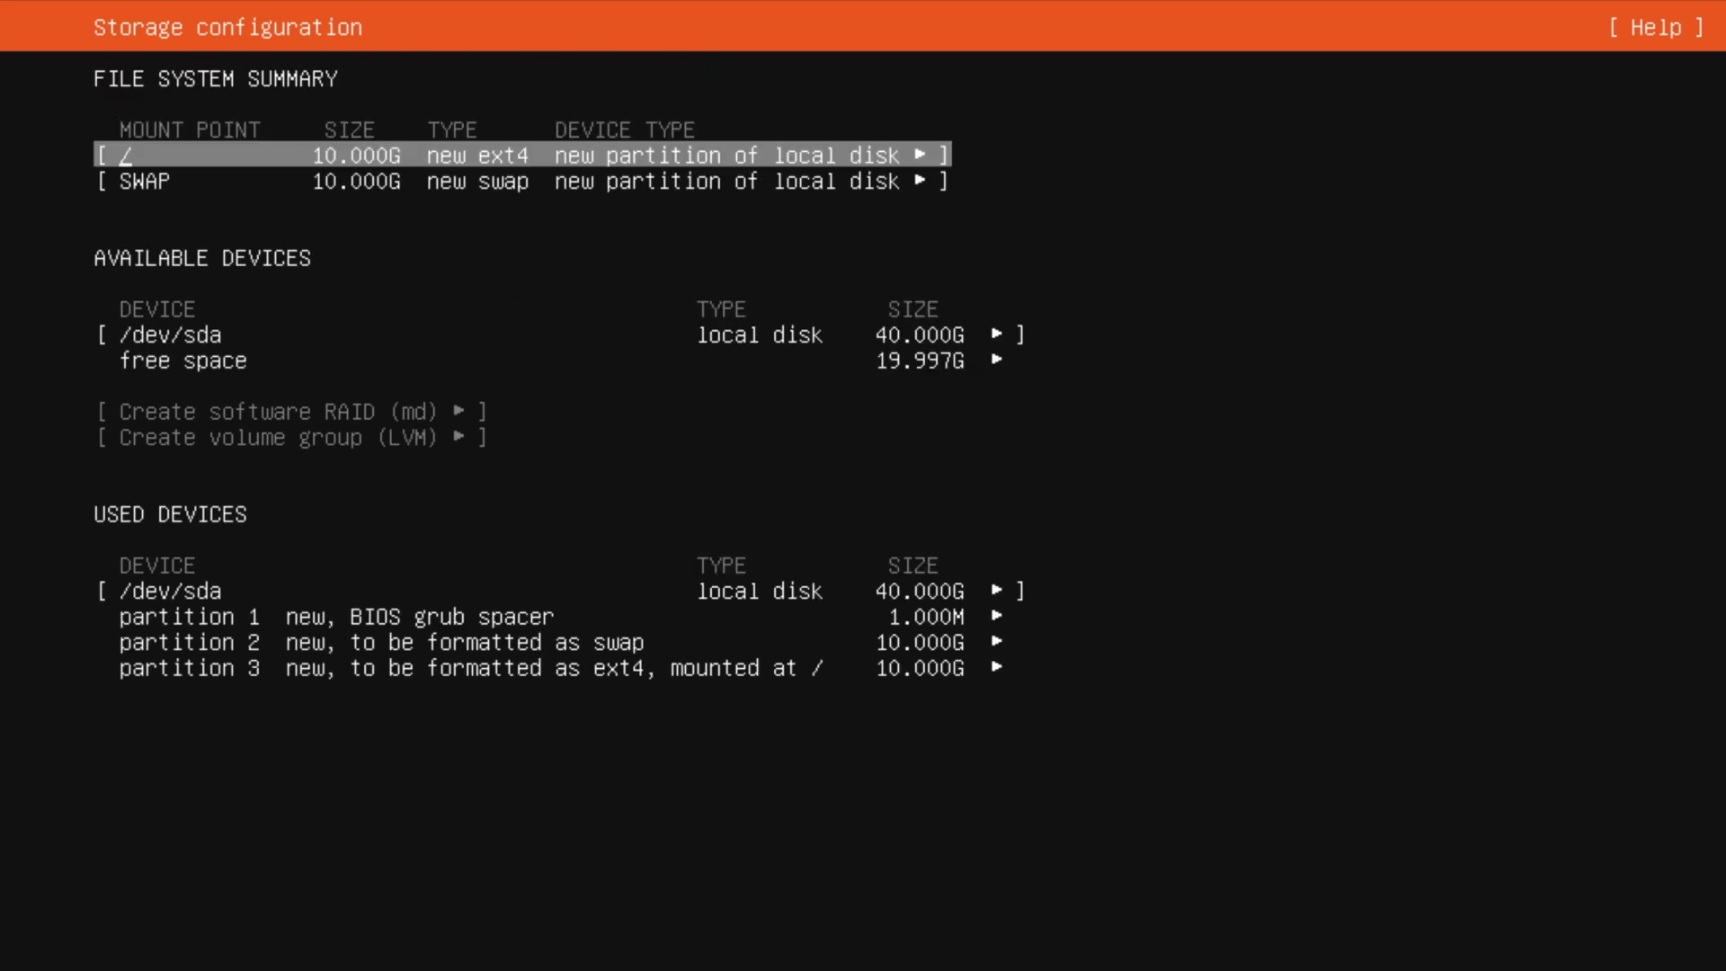
Add an ext4 GPT partition mounted at /home that uses all the remaining free space of /dev/sda
key(Down)
key(Down)
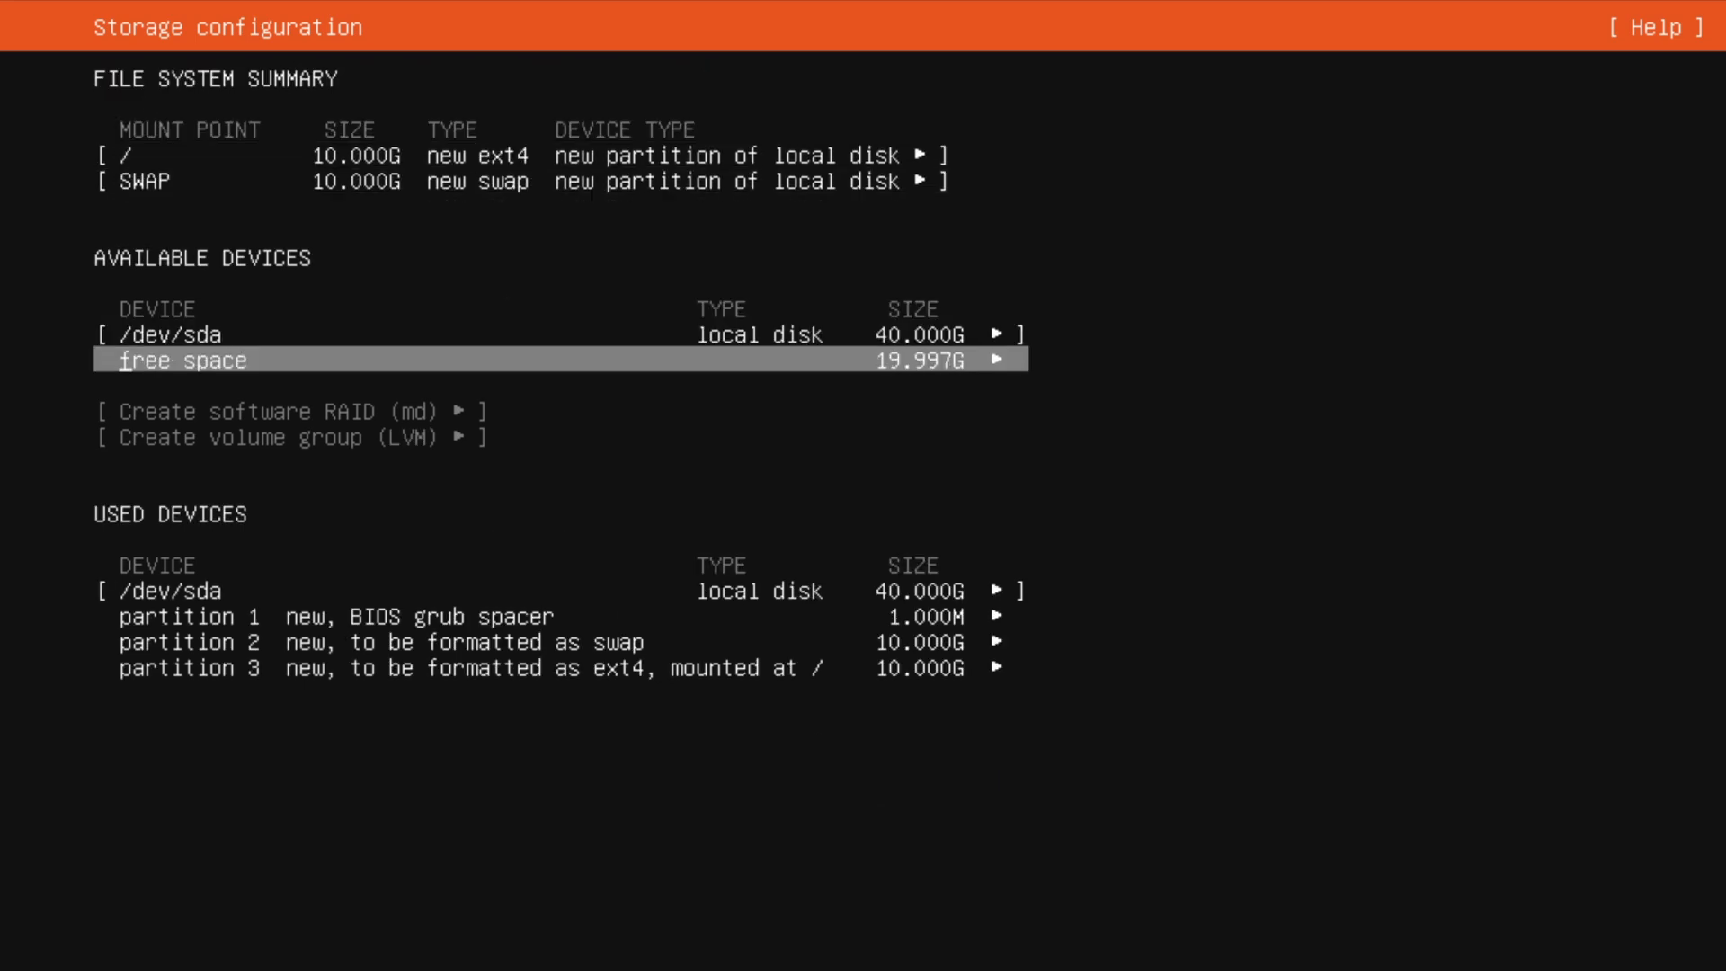
key(Return)
key(Down)
key(Return)
key(Tab)
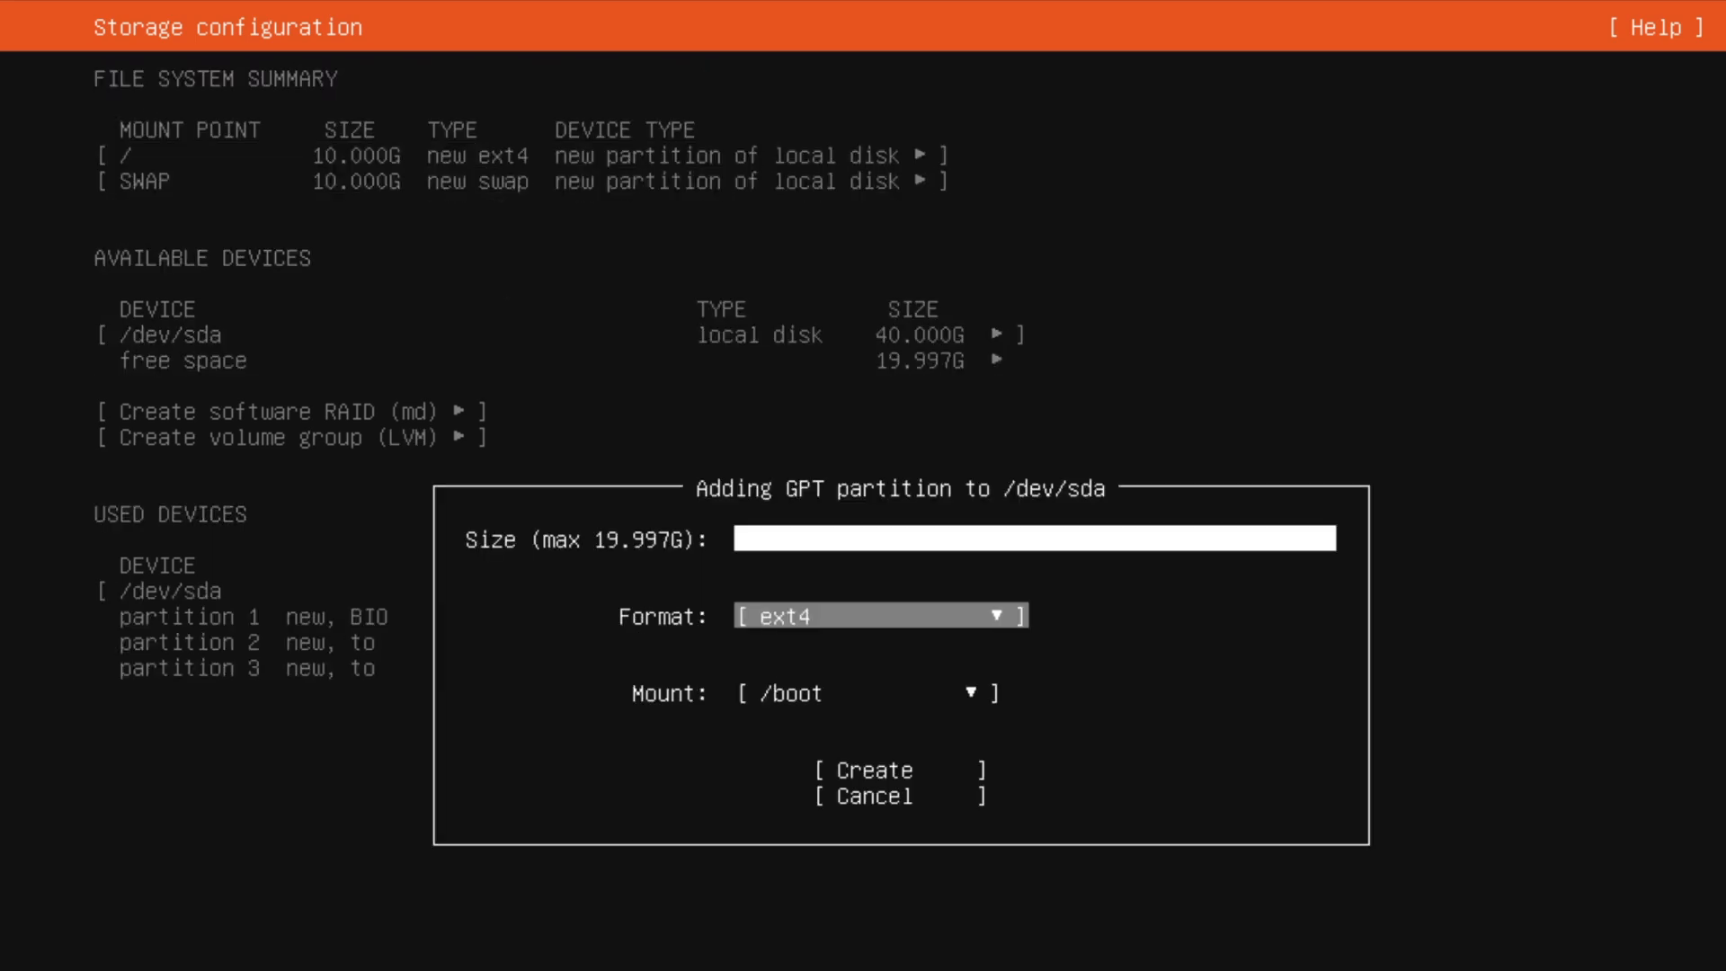
key(Tab)
key(Return)
key(Down)
key(Return)
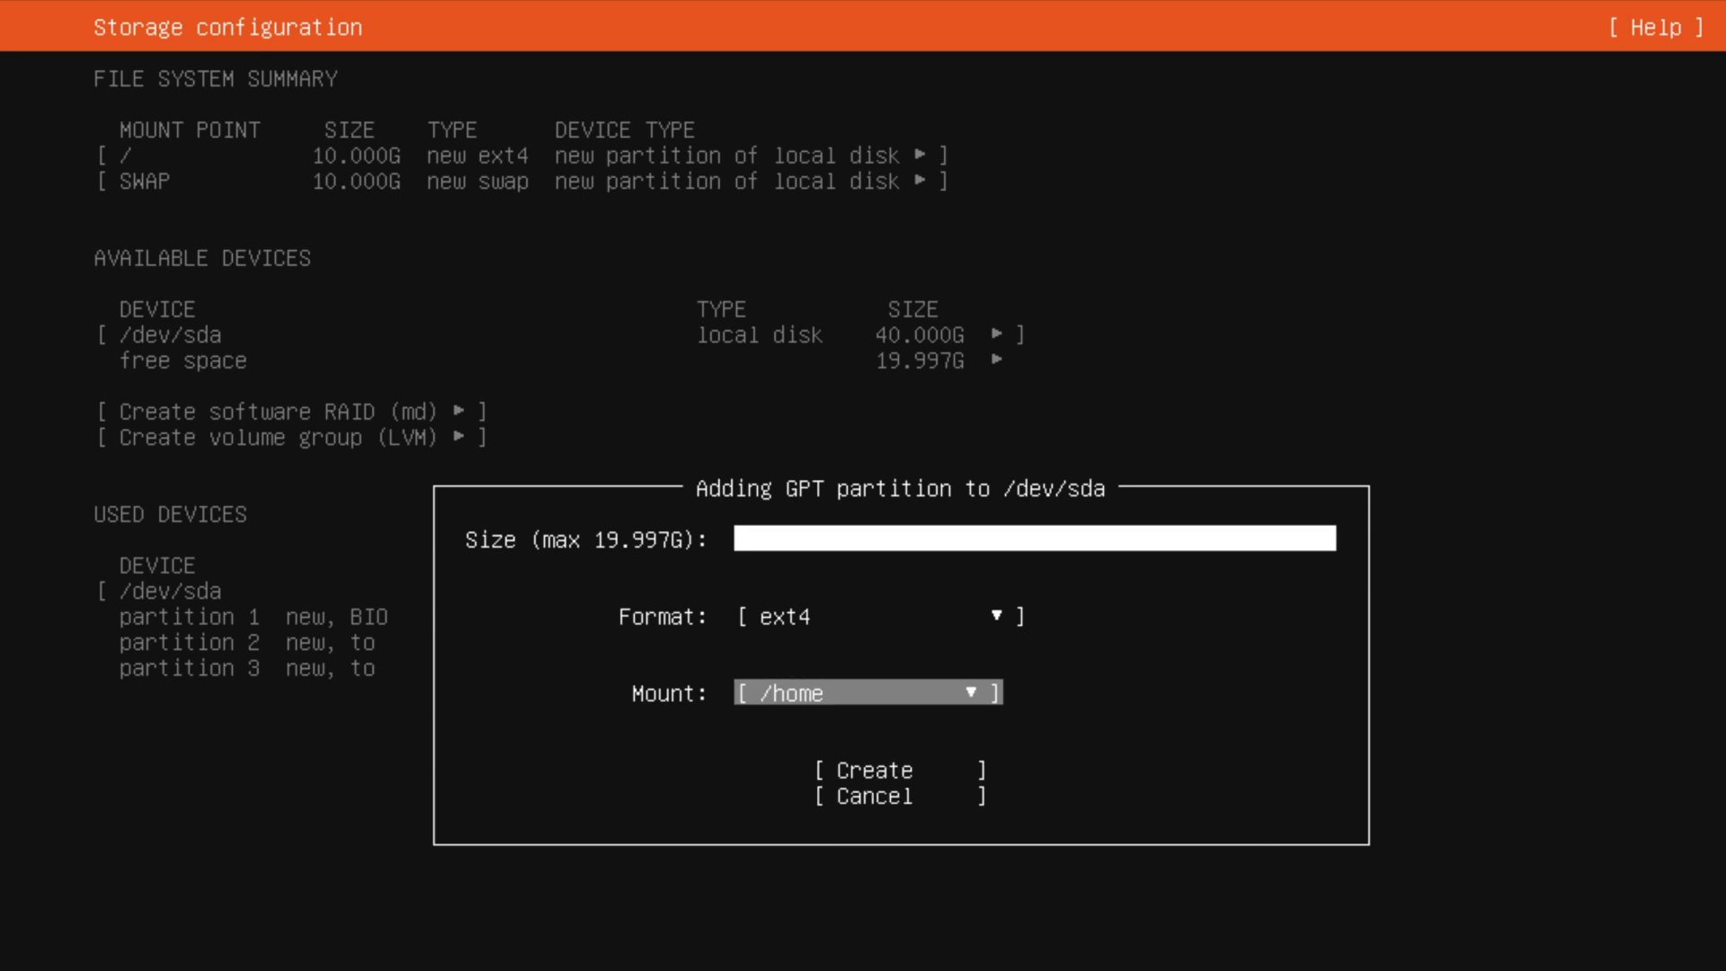
key(Tab)
key(Return)
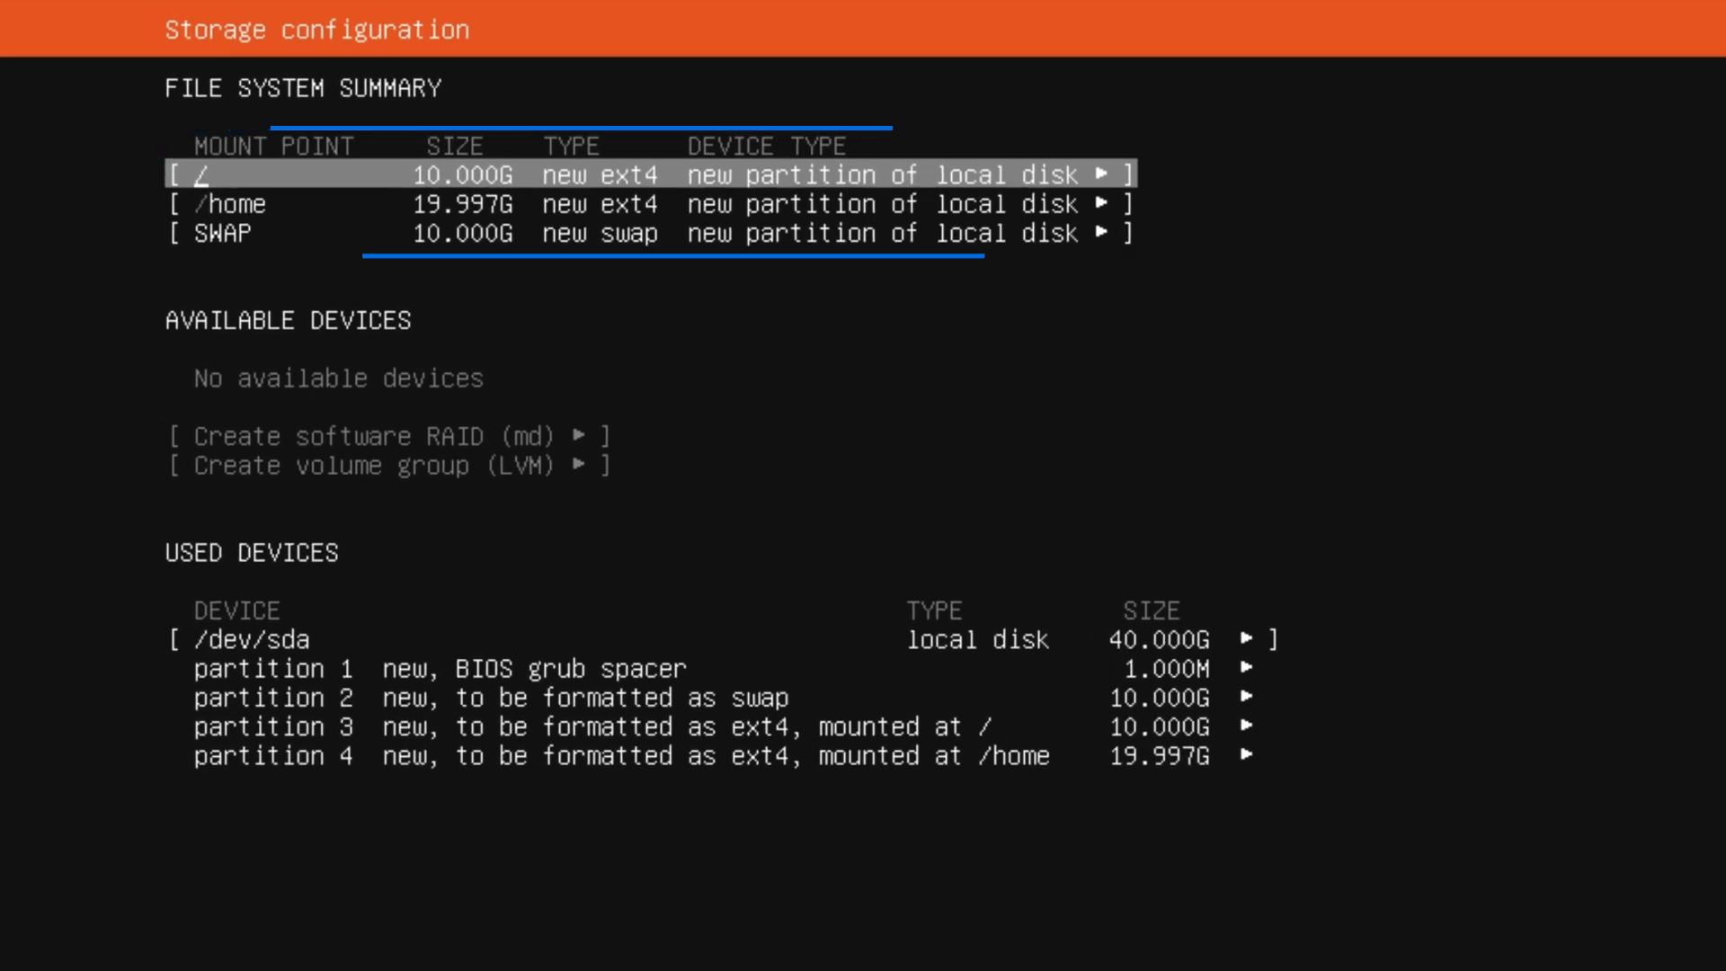
Accept the storage configuration with the /, /home and SWAP partitions and continue with the installation
key(Down)
key(Down)
key(Down)
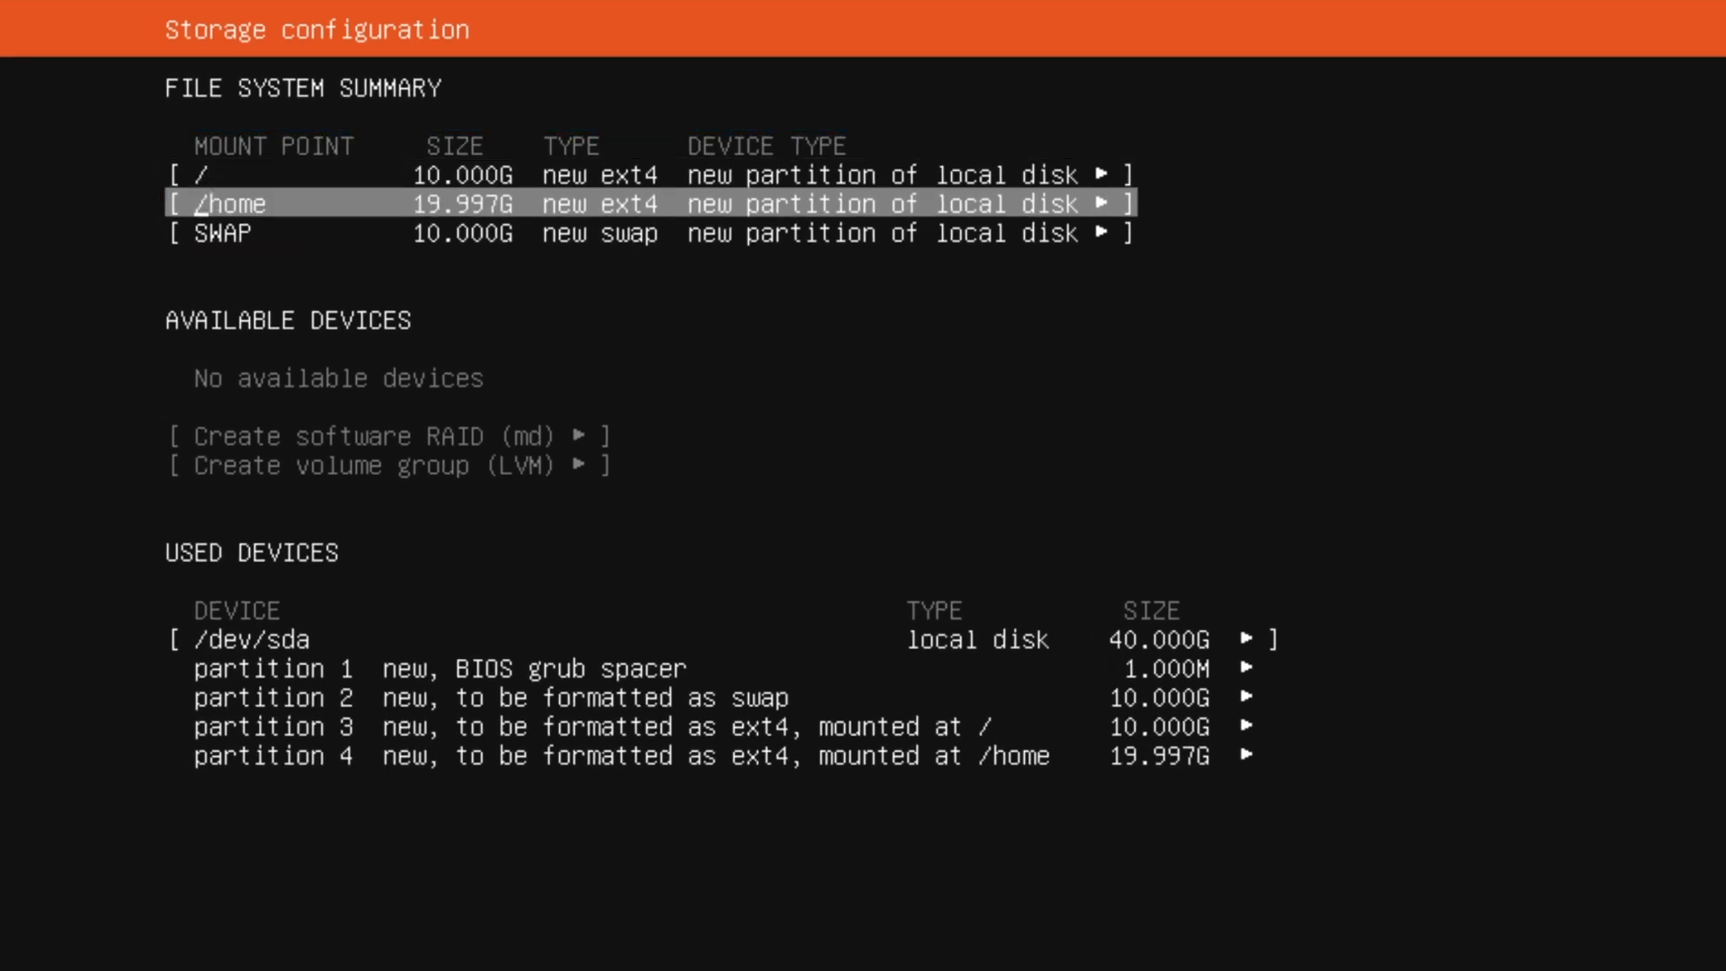
key(Down)
key(Down)
key(Down)
key(Down)
key(Down)
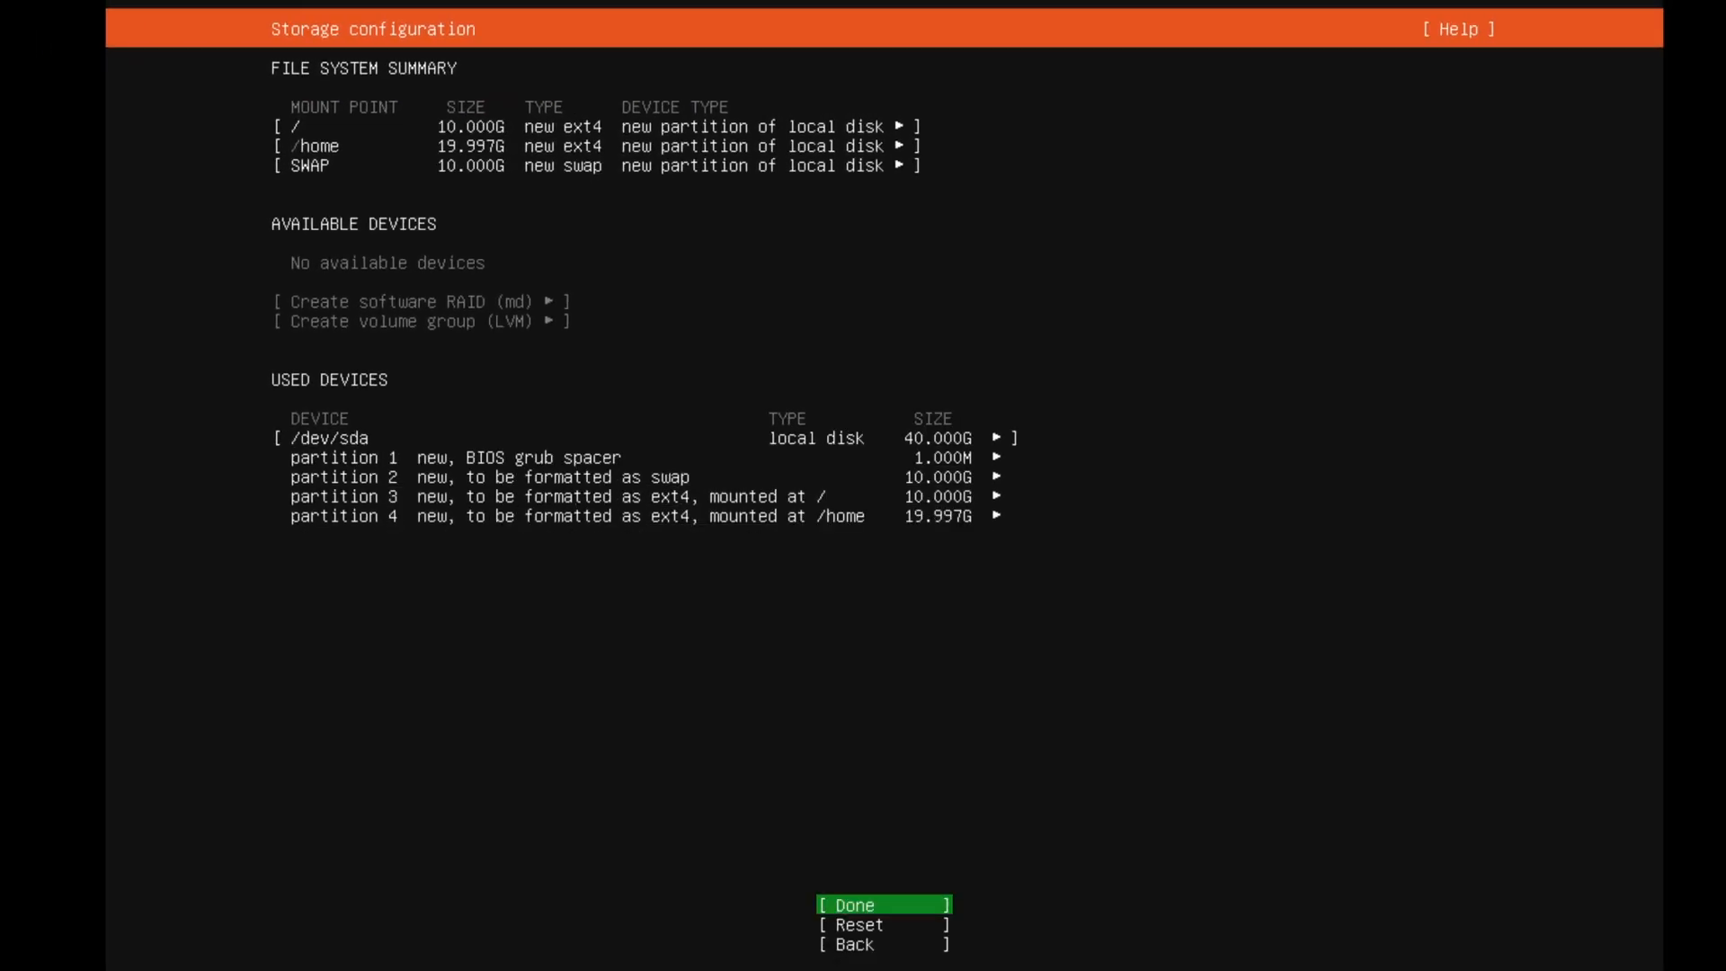
key(Return)
key(Down)
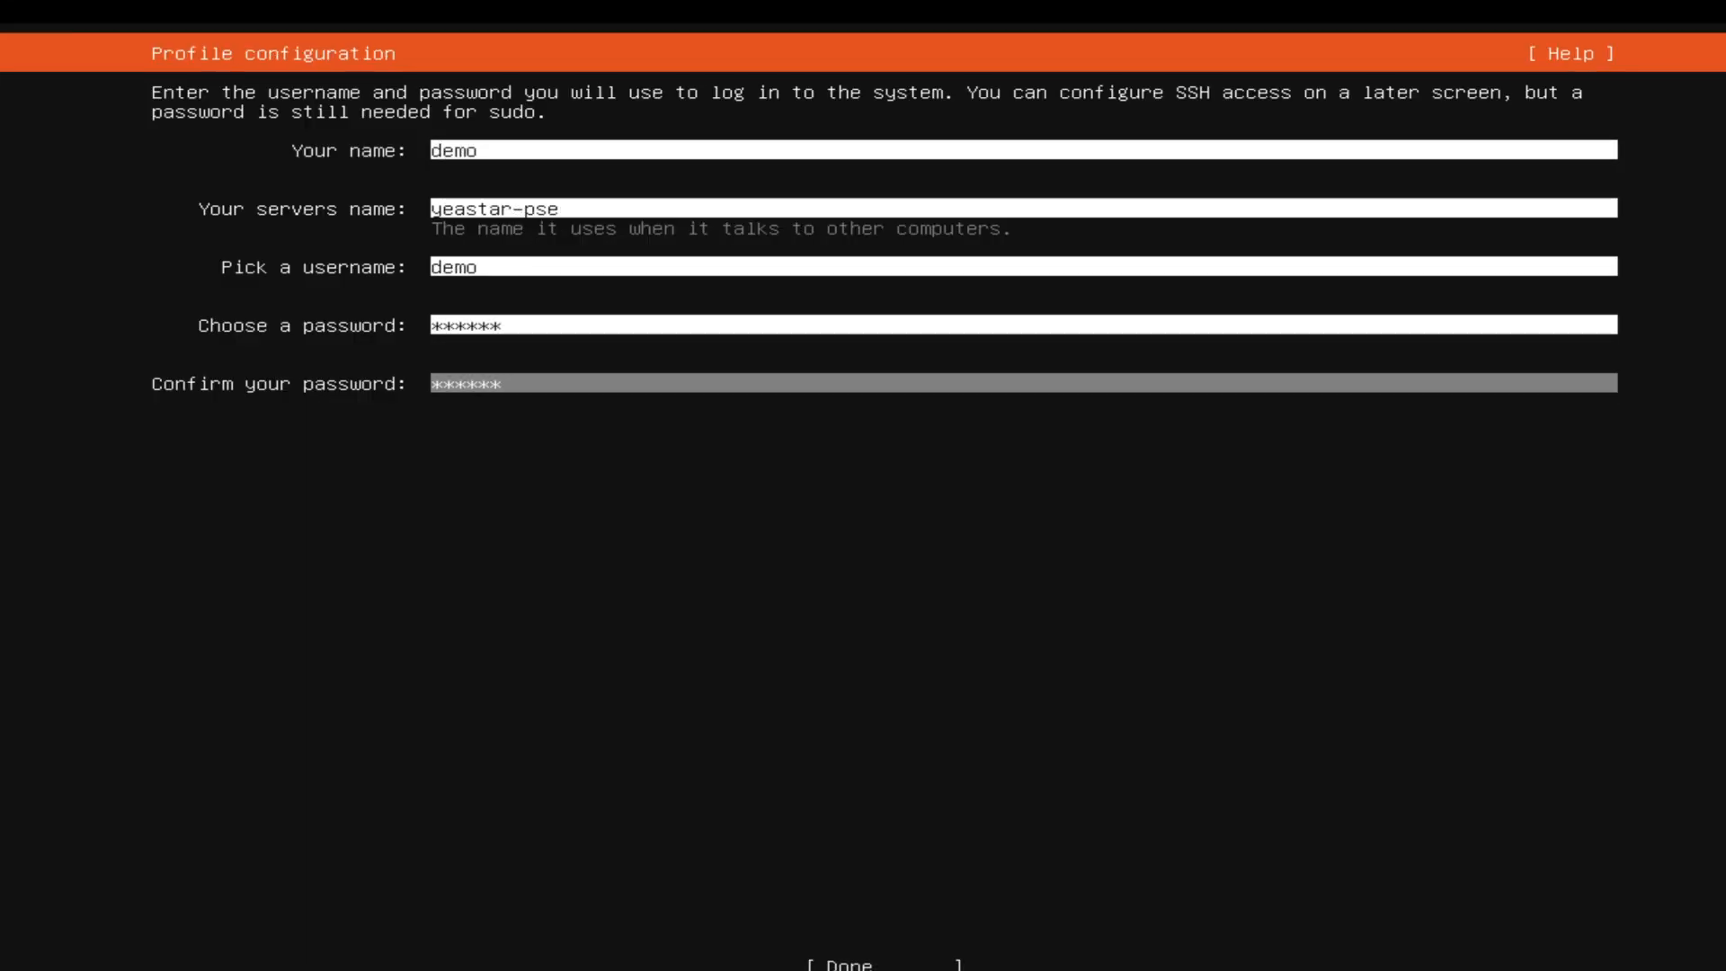
Submit the completed profile configuration, let the system install, and restart into the IPPBX login prompt
key(Tab)
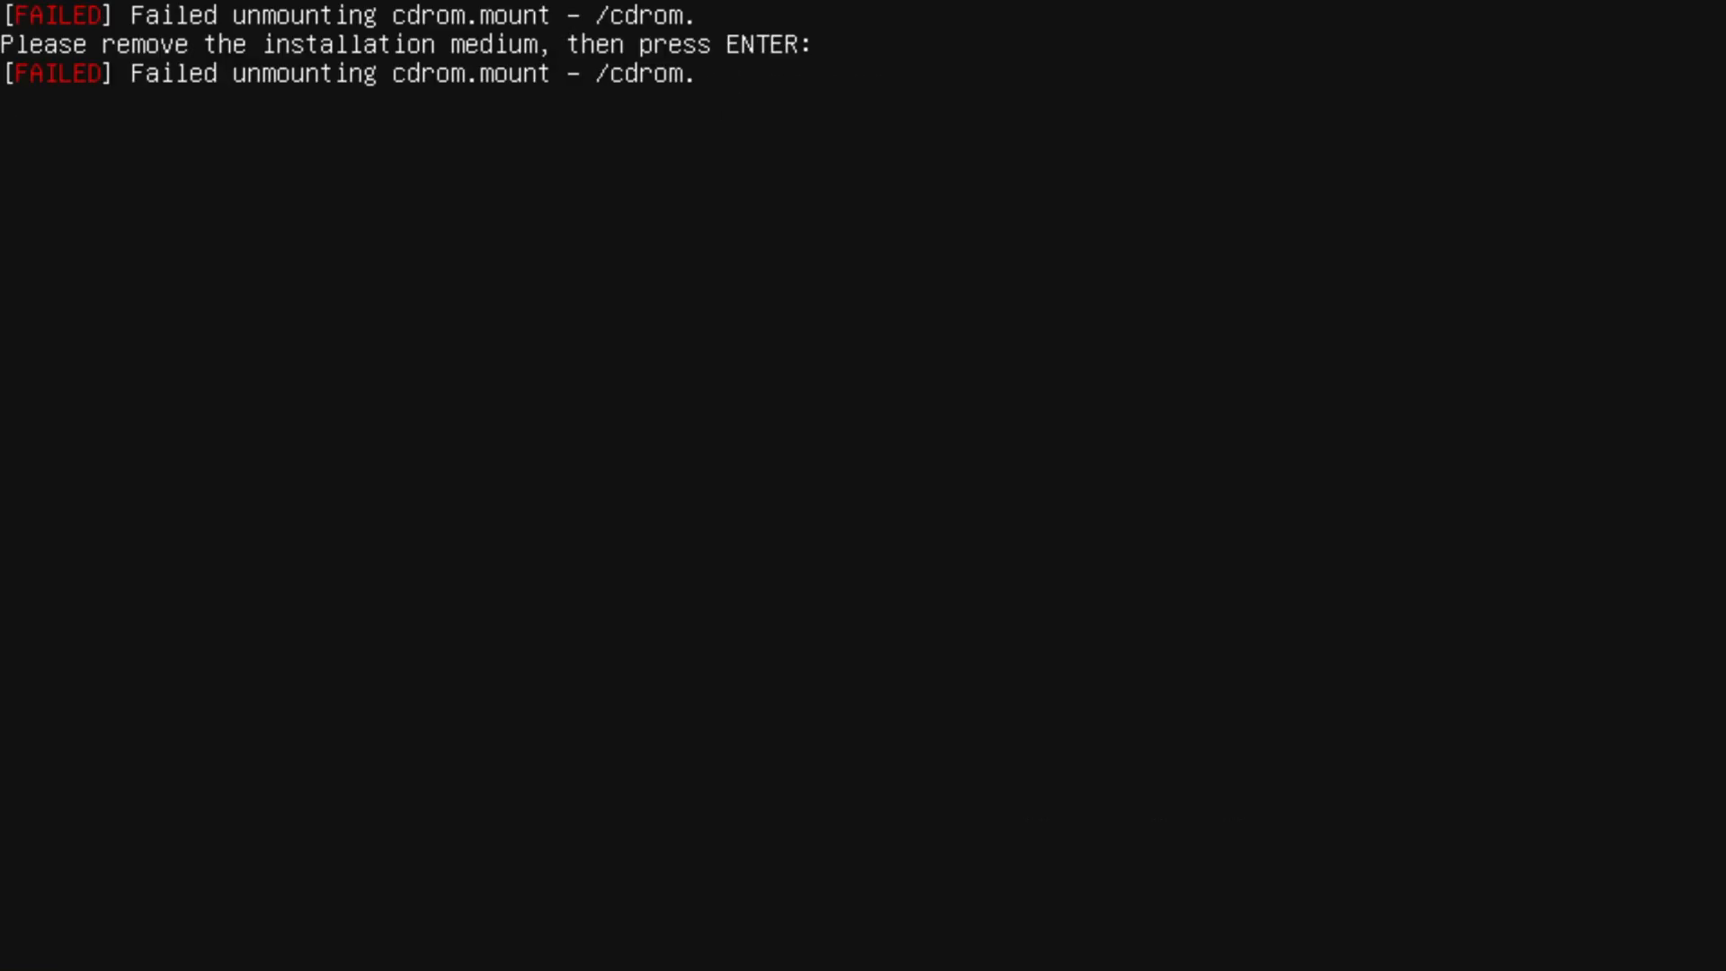
key(Return)
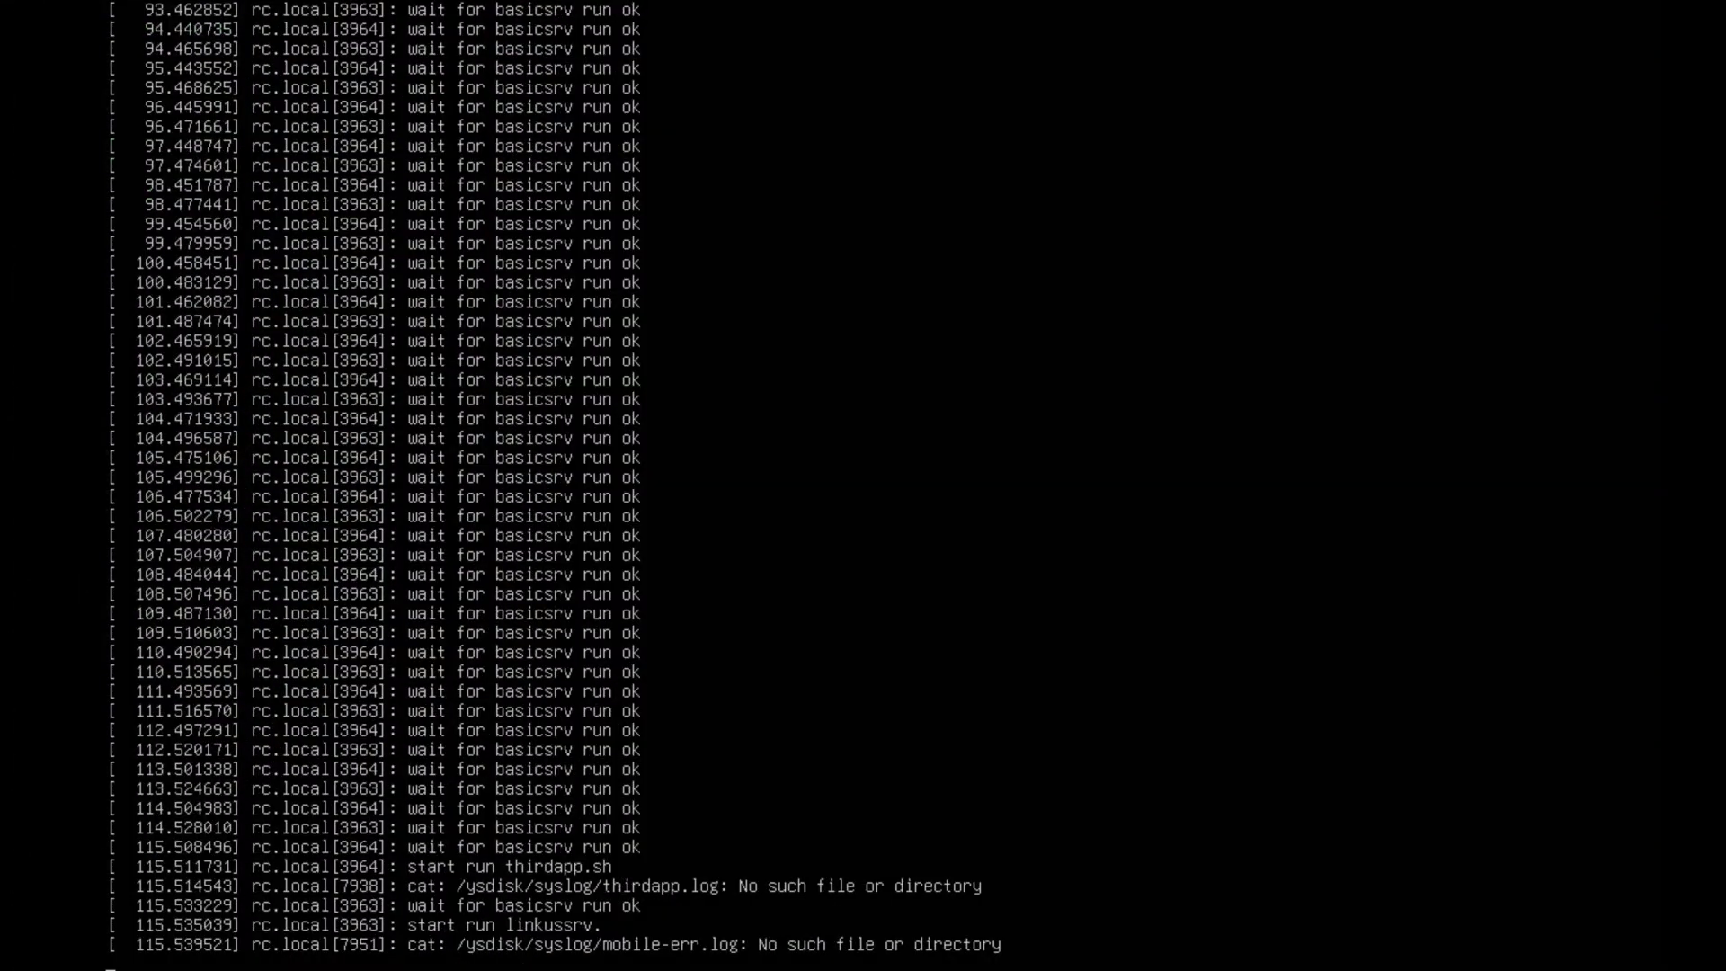
key(Return)
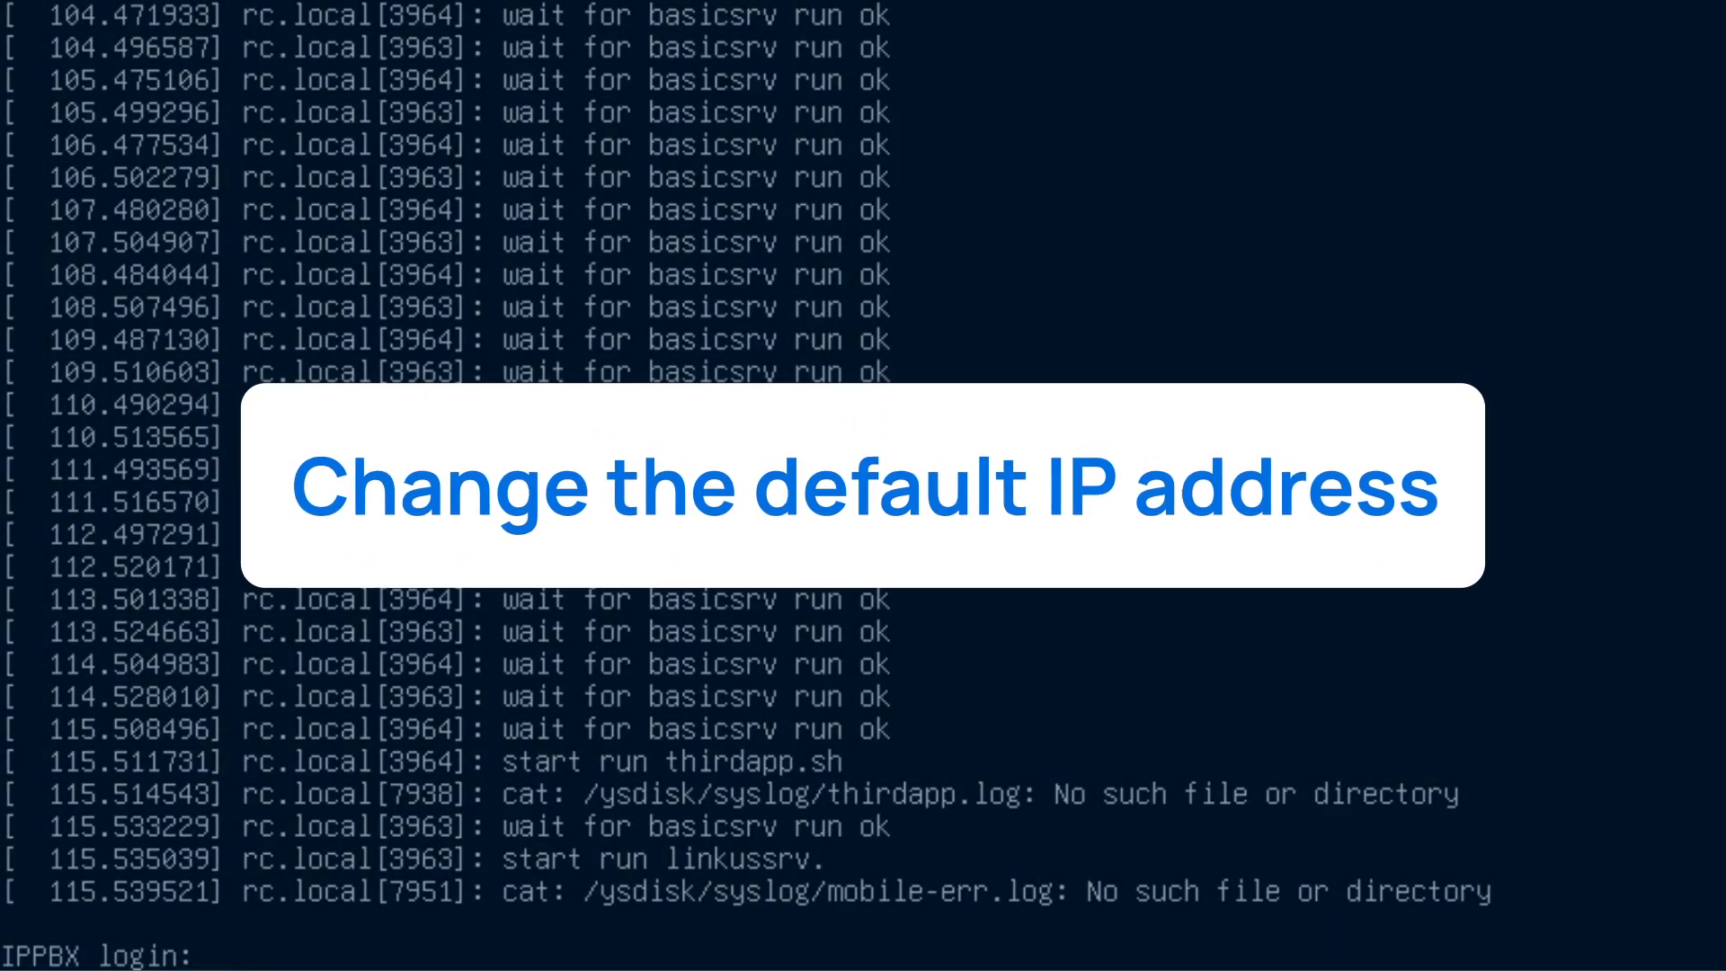
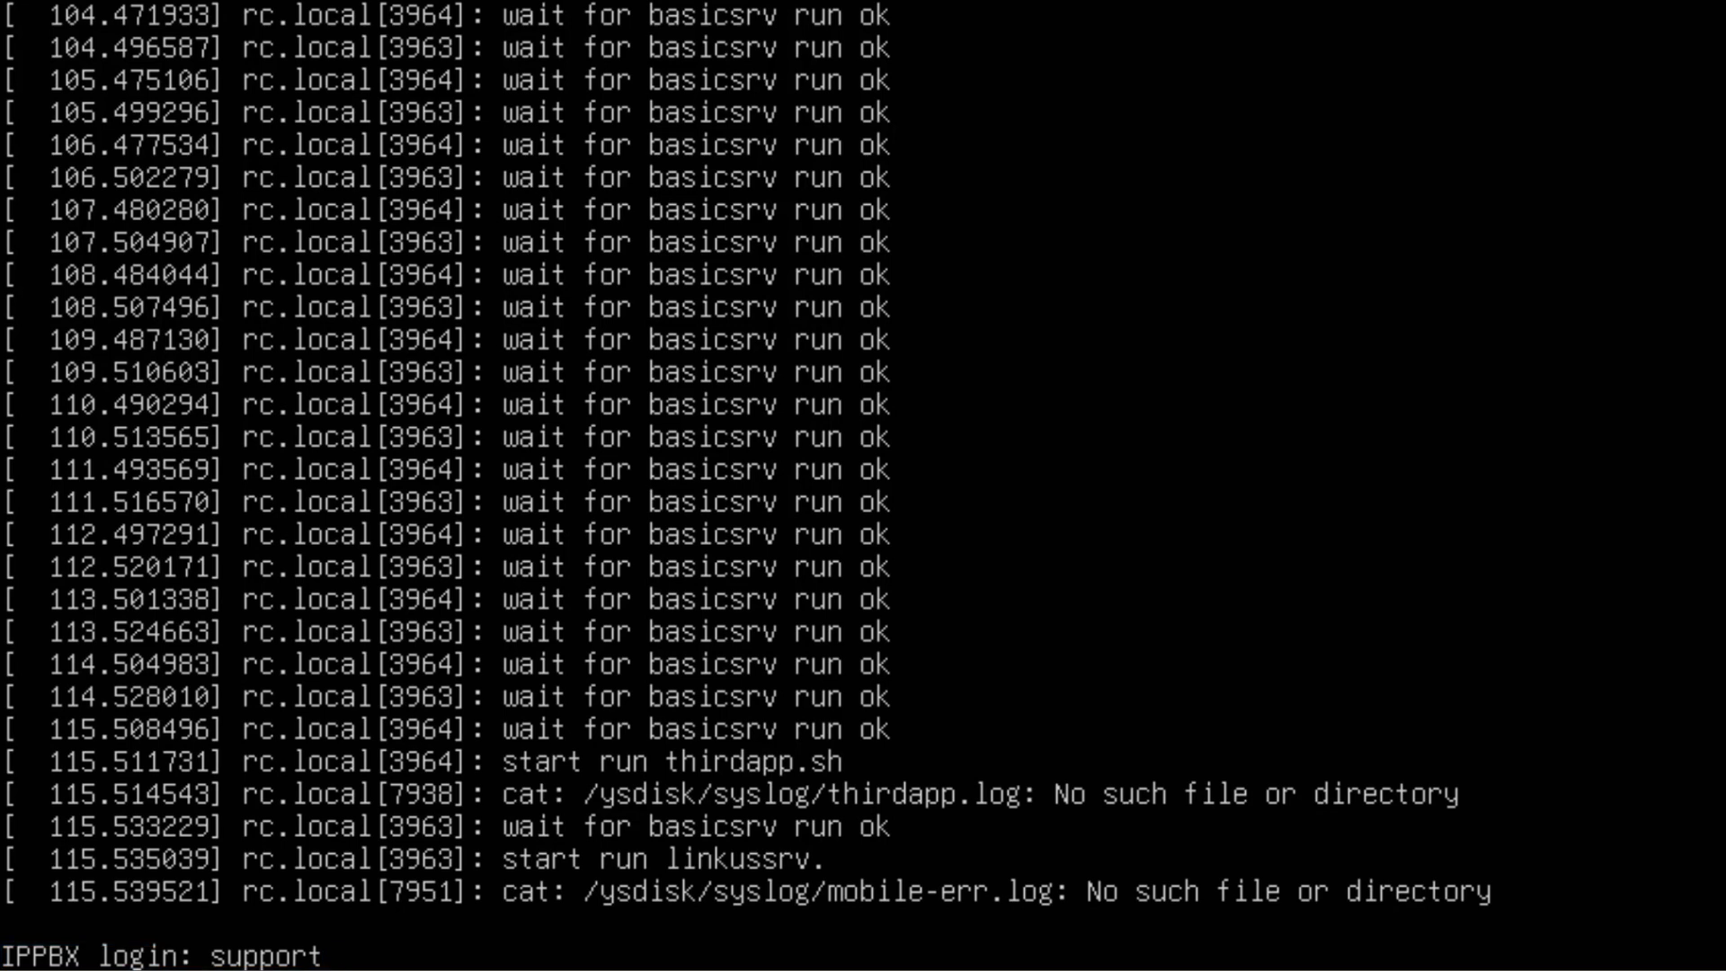
Log in to the IPPBX console with the username support and the account password
key(Return)
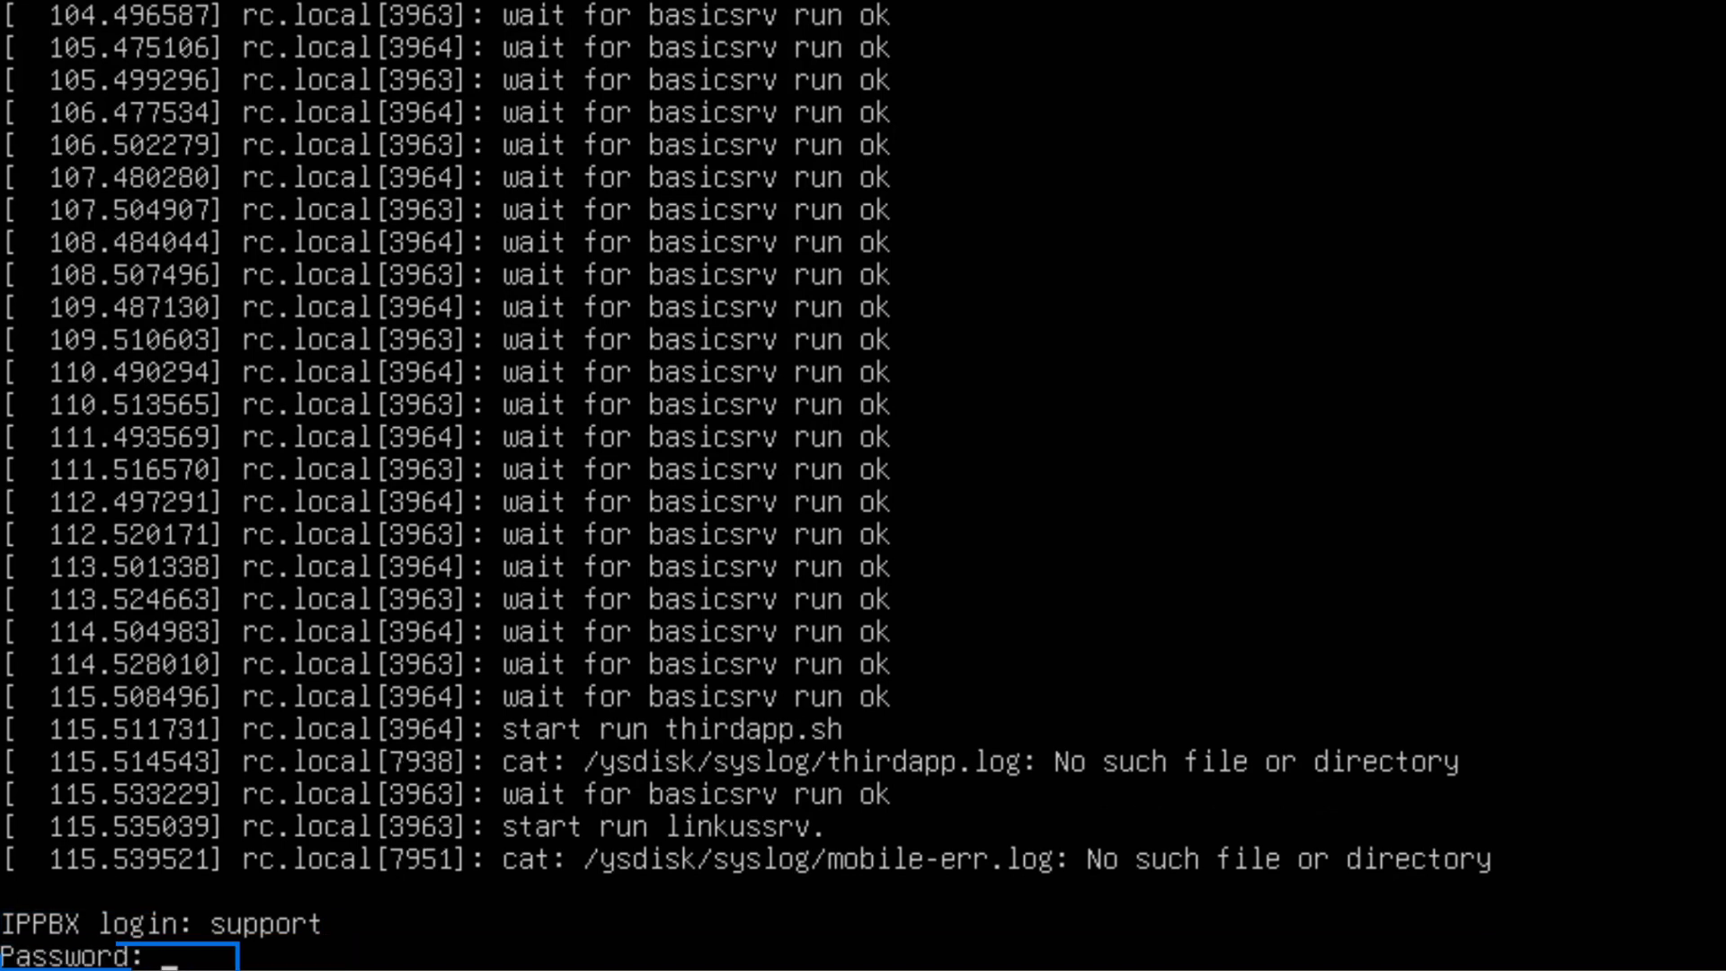
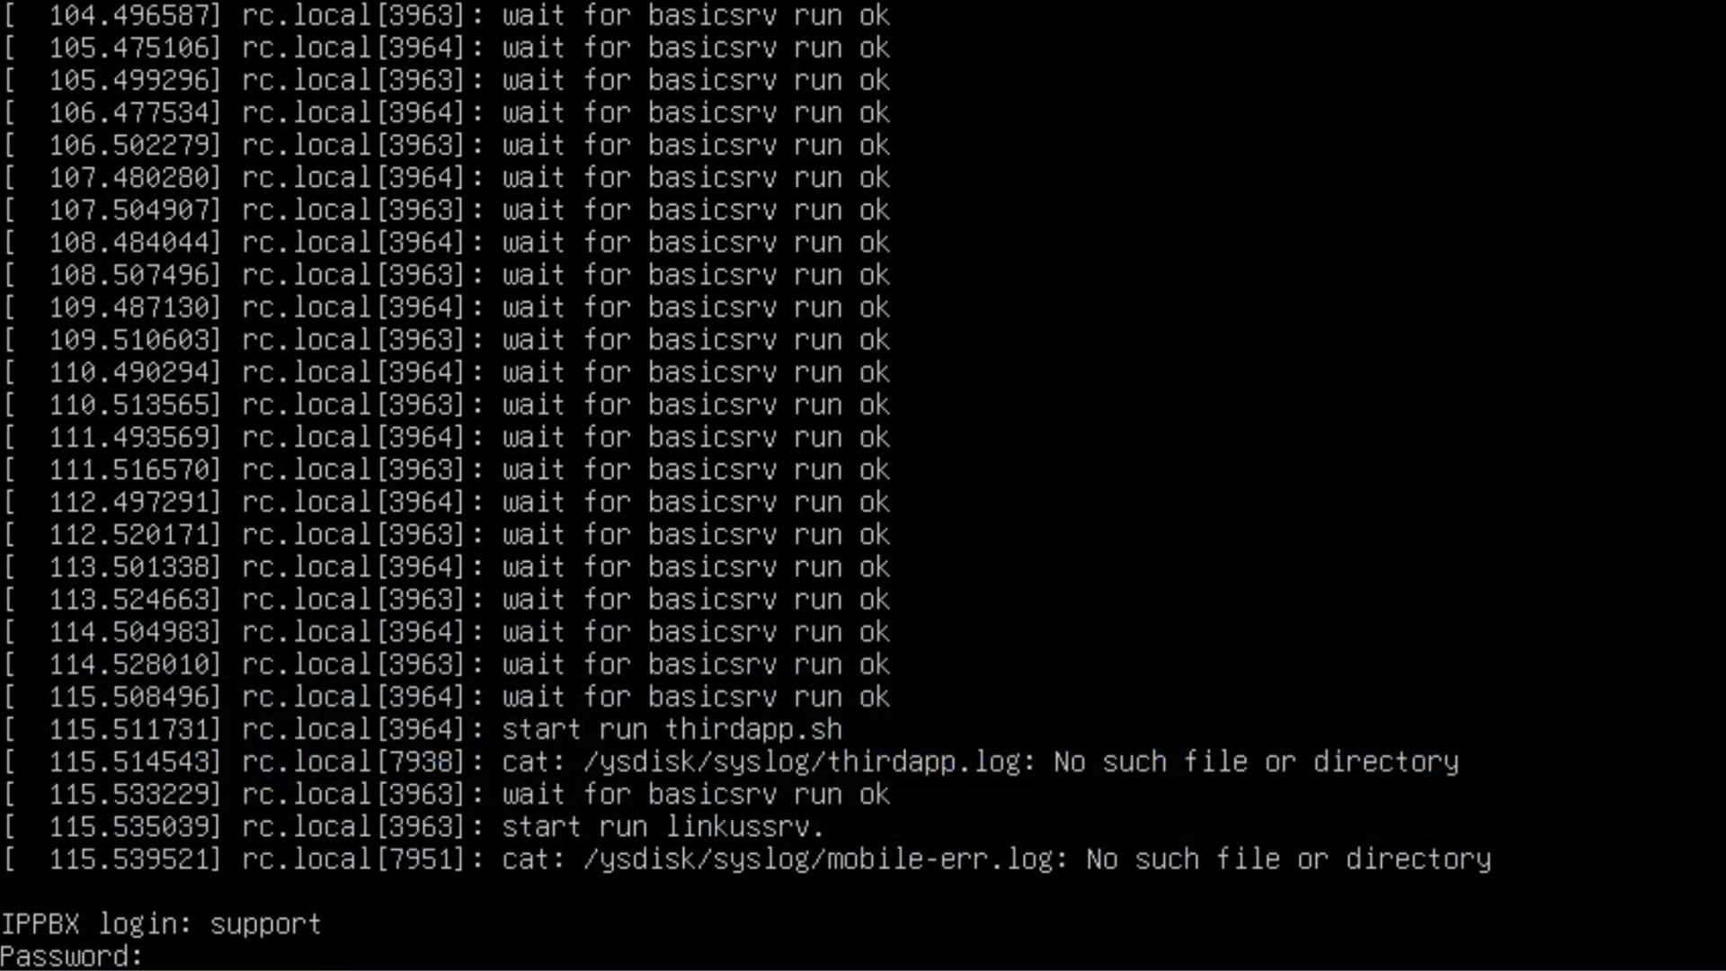
Submit the console login and start updating the network configuration with the IP address 192.168.28.68
key(Return)
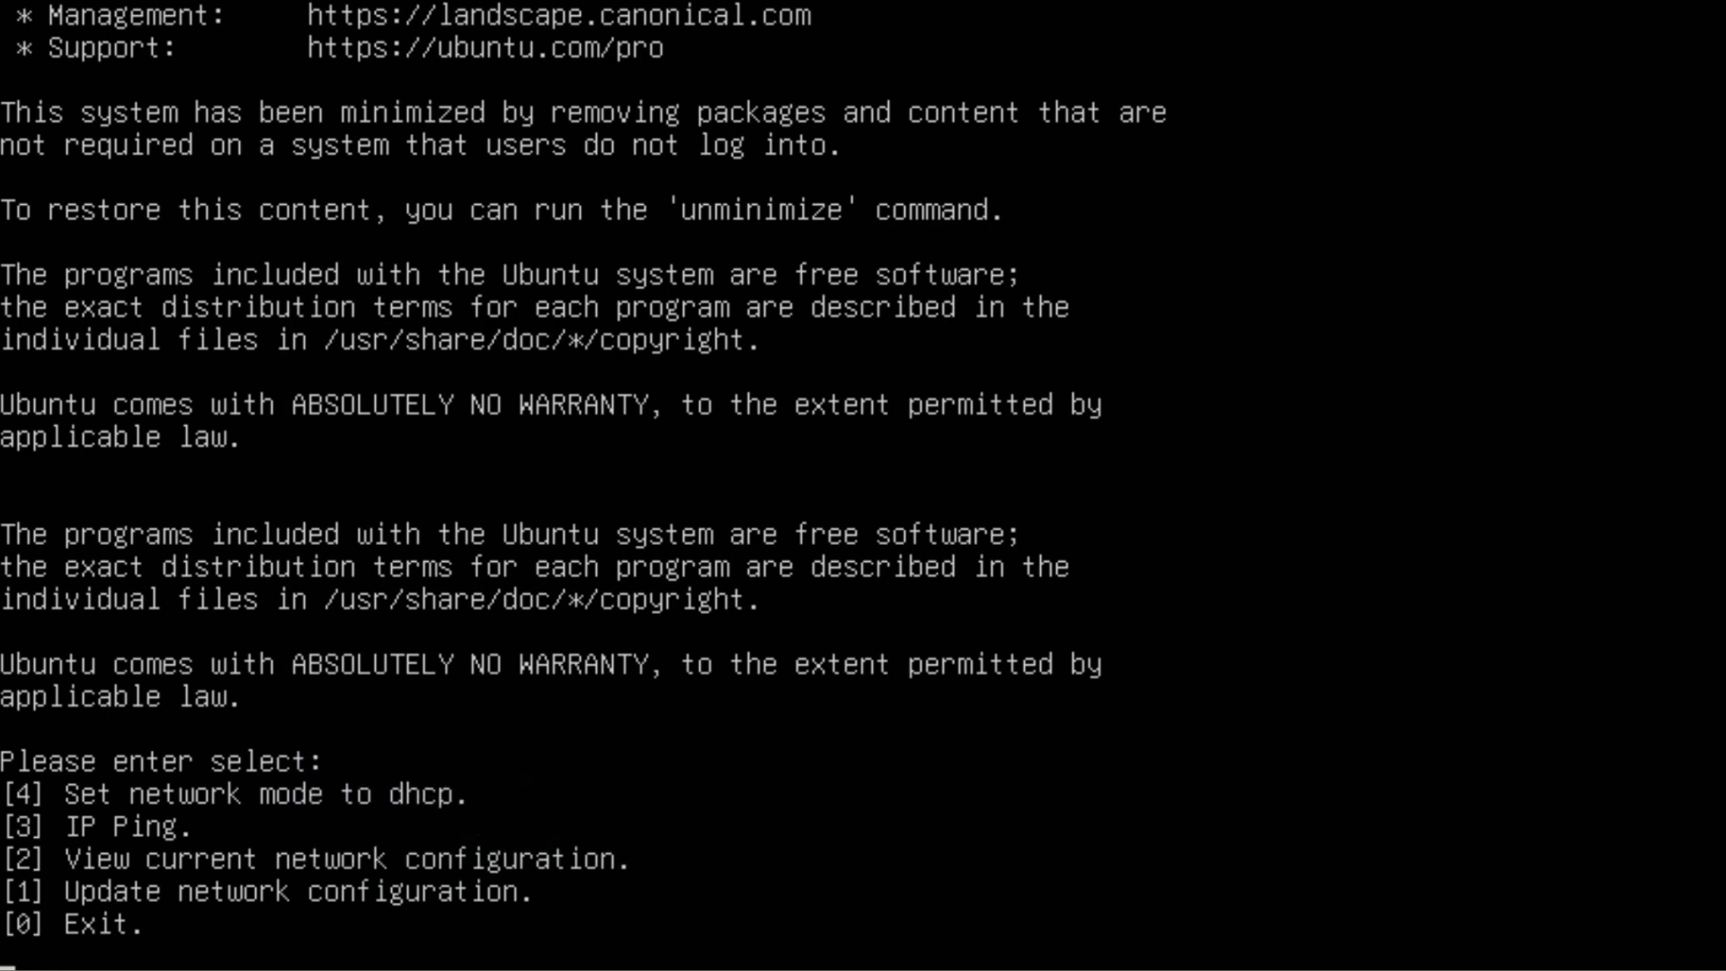
text(1)
key(Return)
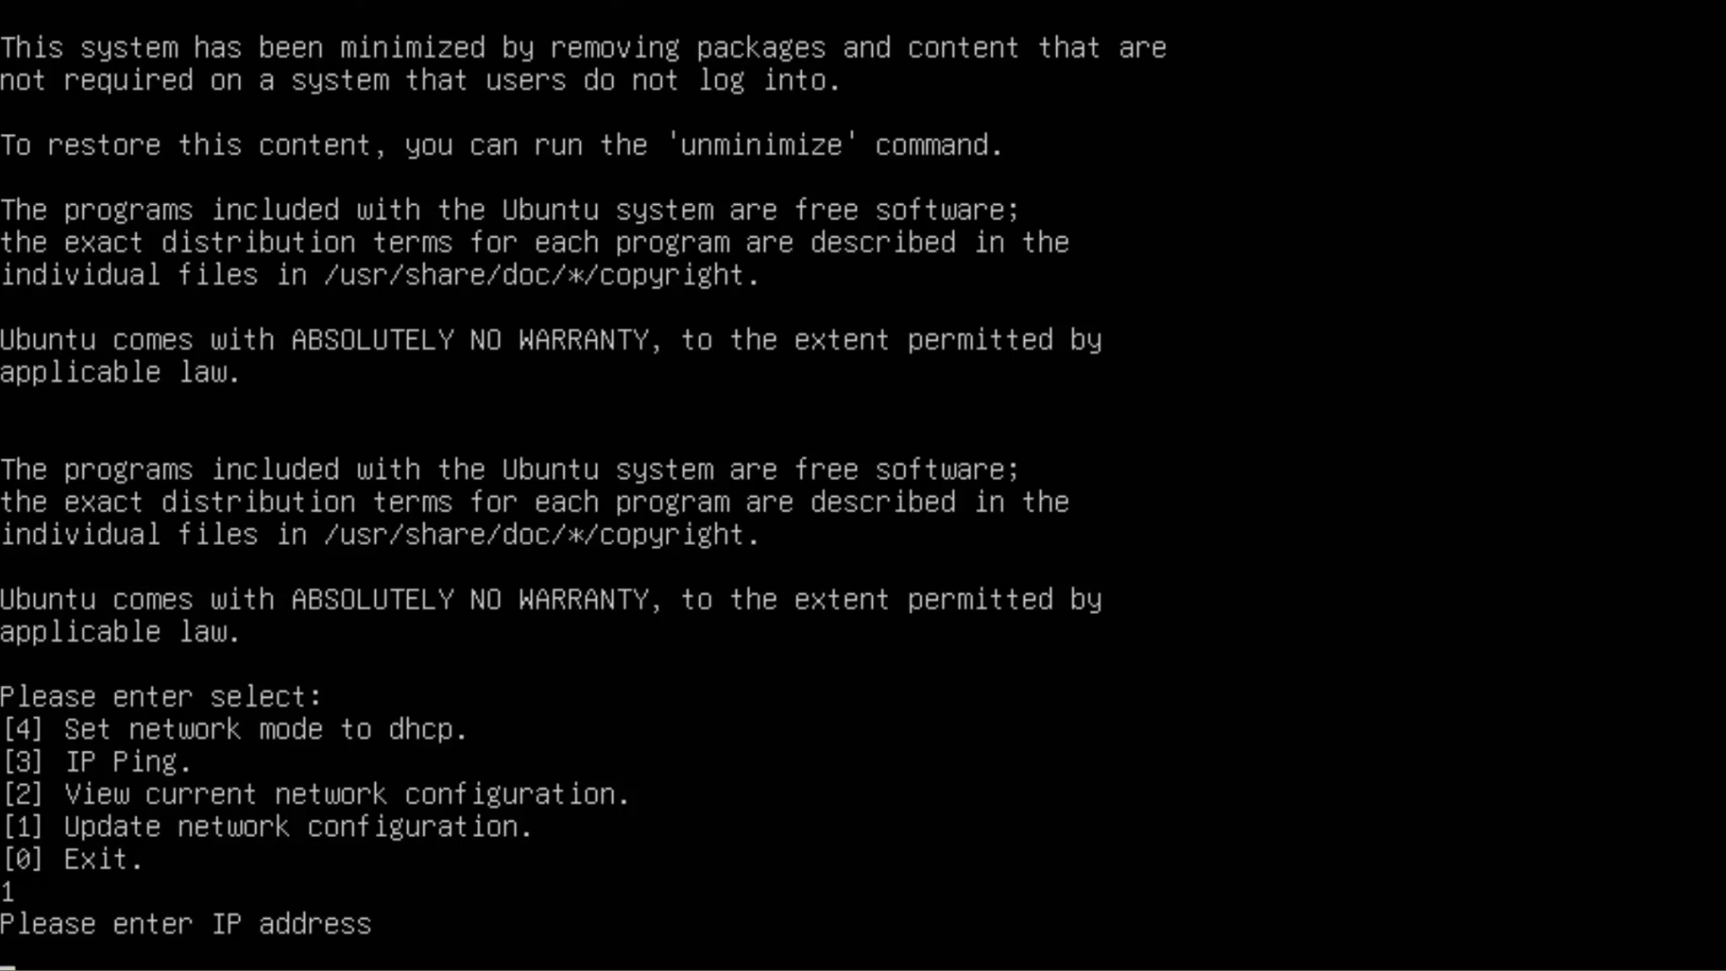
text(192.168.28.)
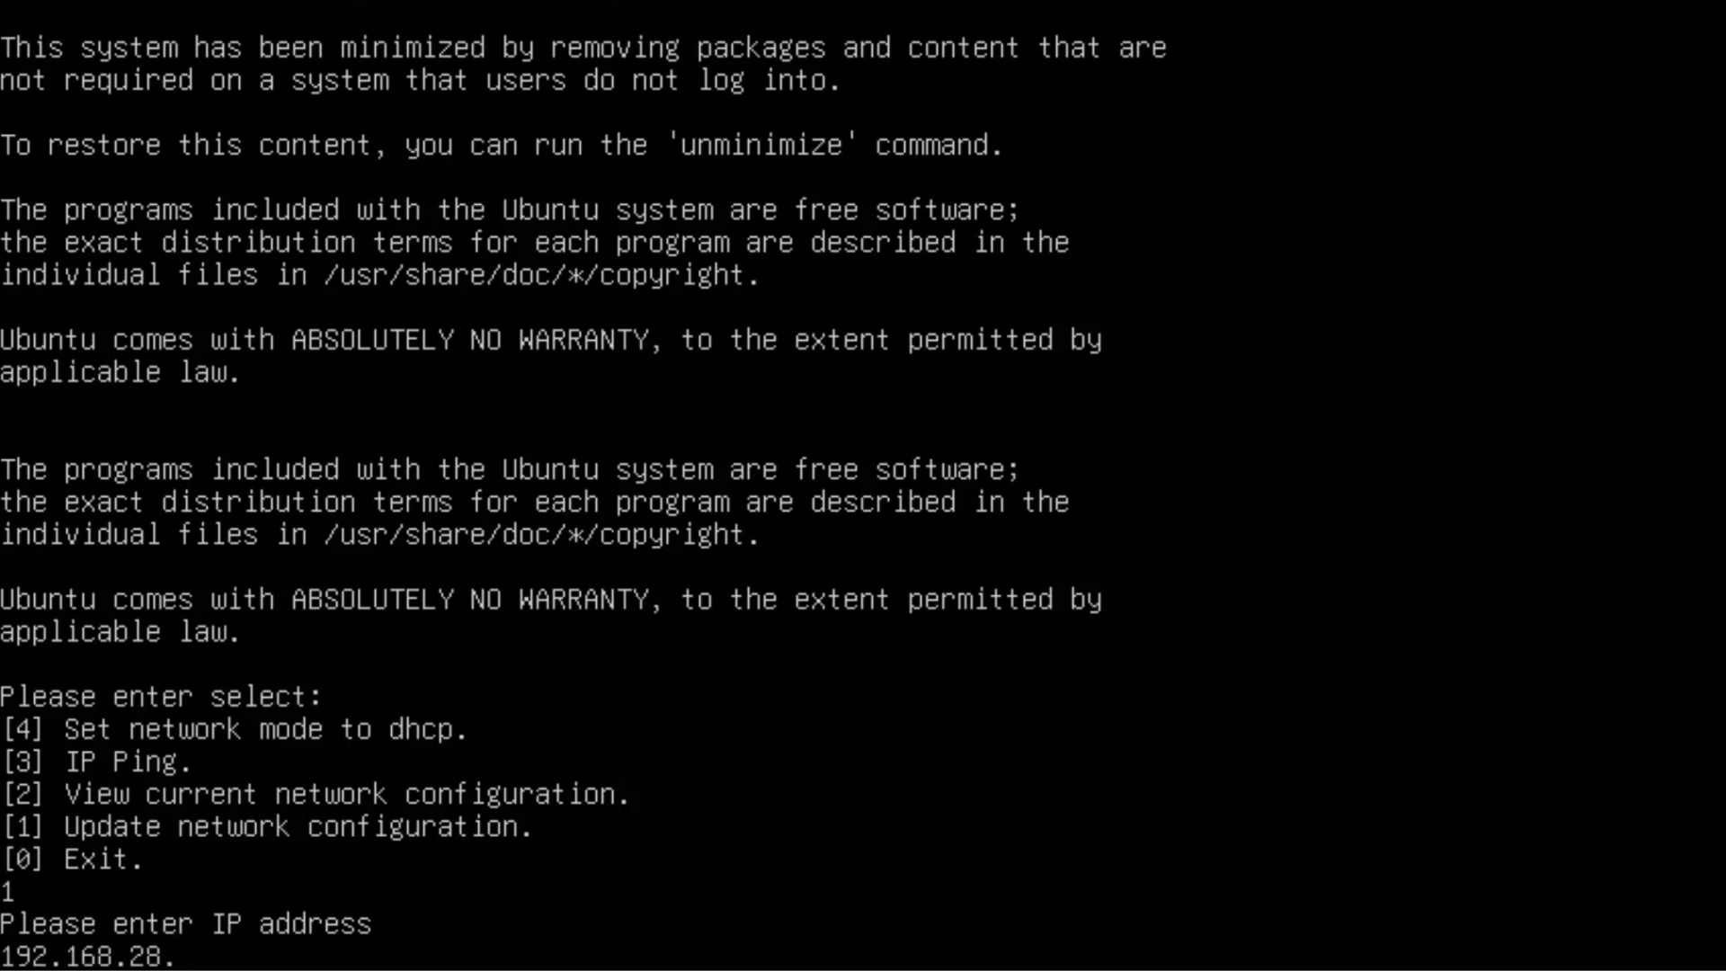
text(68)
key(Return)
Set the netmask to 255.255.255.0 and the gateway to 192.168.28.1, completing the network configuration update
text(255)
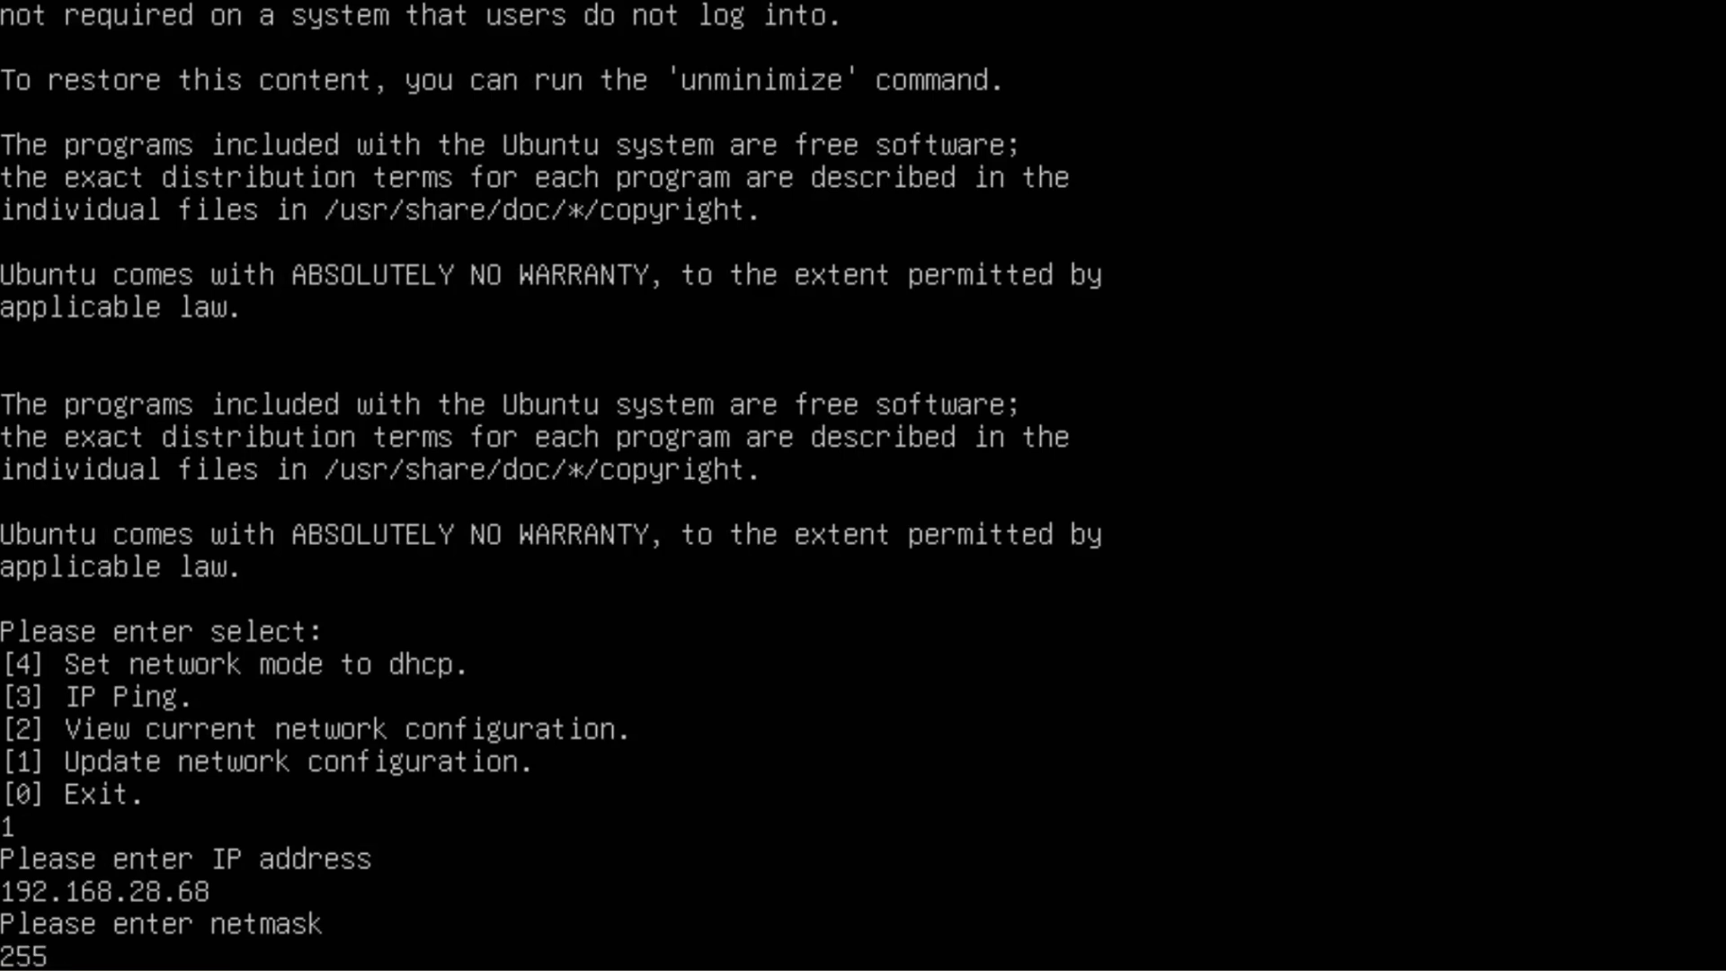
text(.255.255.0)
key(Return)
text(192.168.28.1)
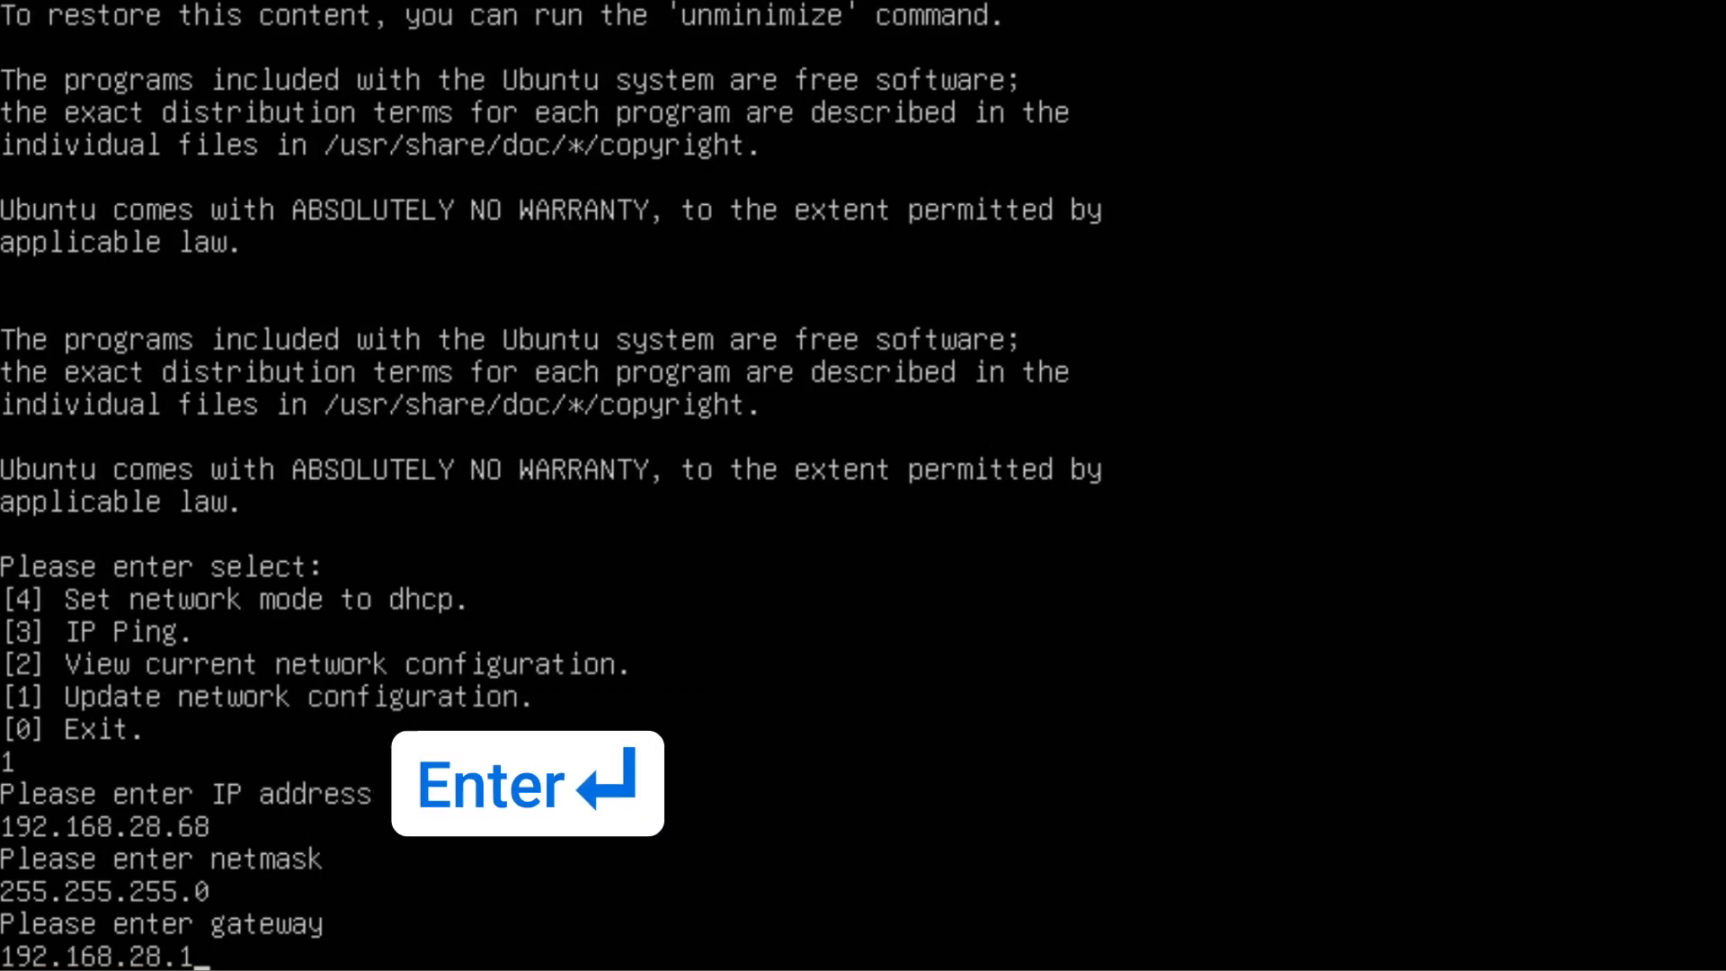
key(Return)
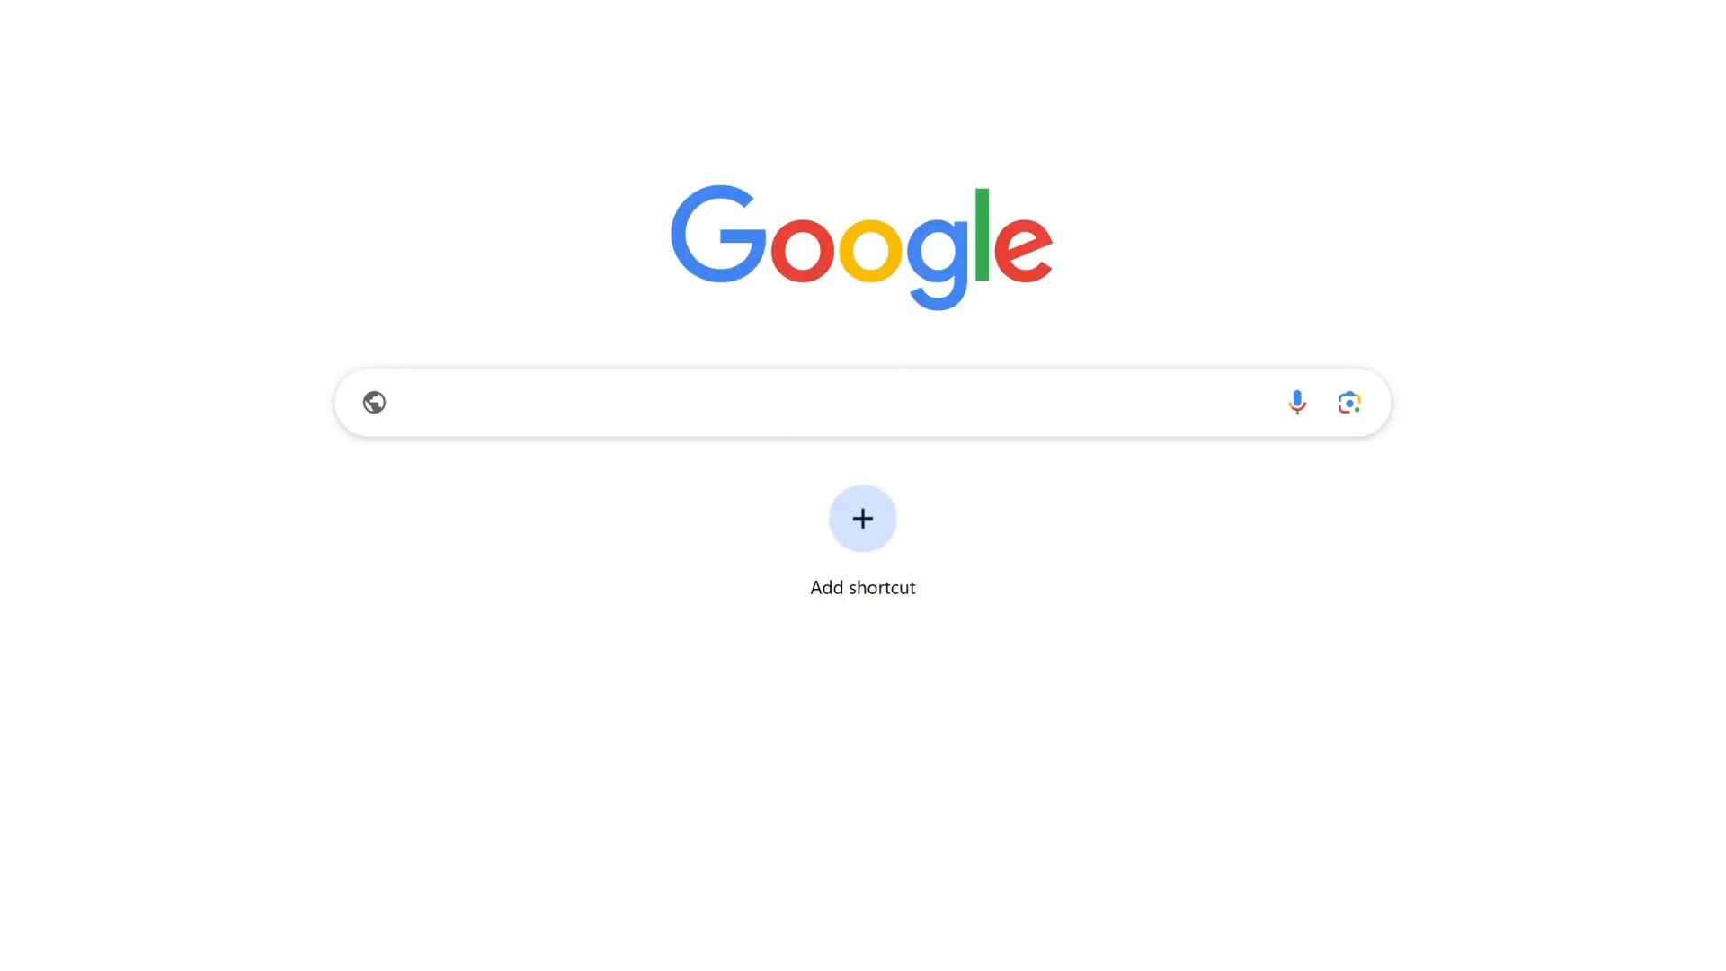
text(https://192.168.28.68:8088)
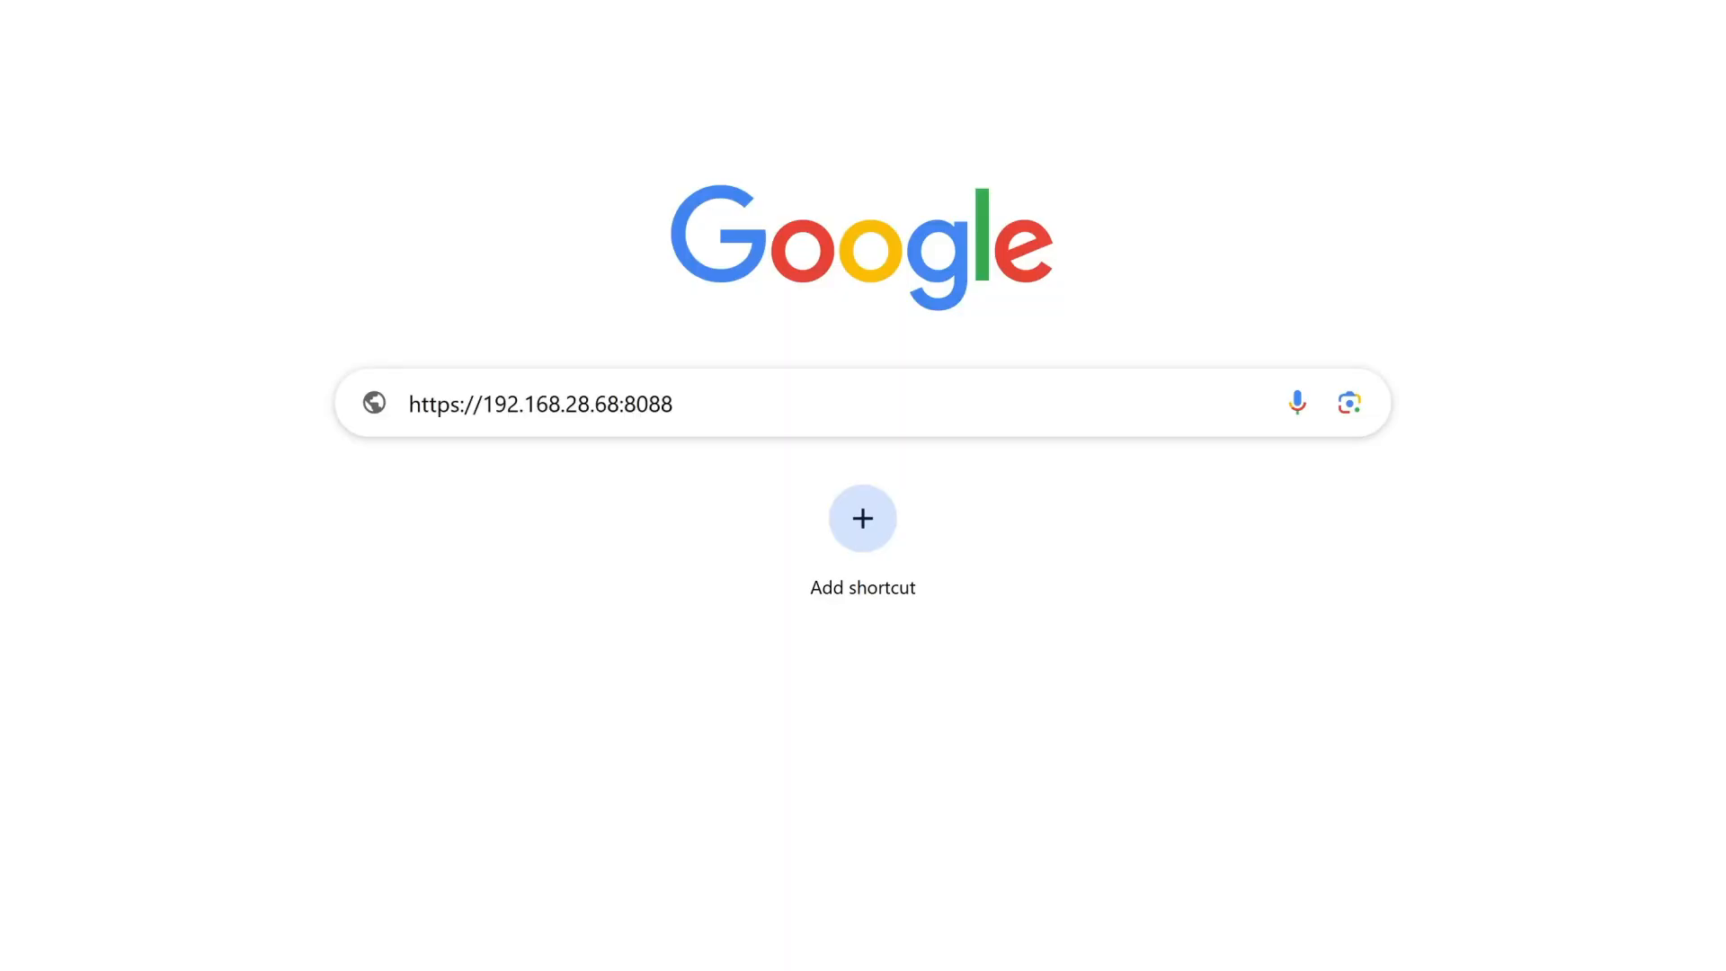
key(Return)
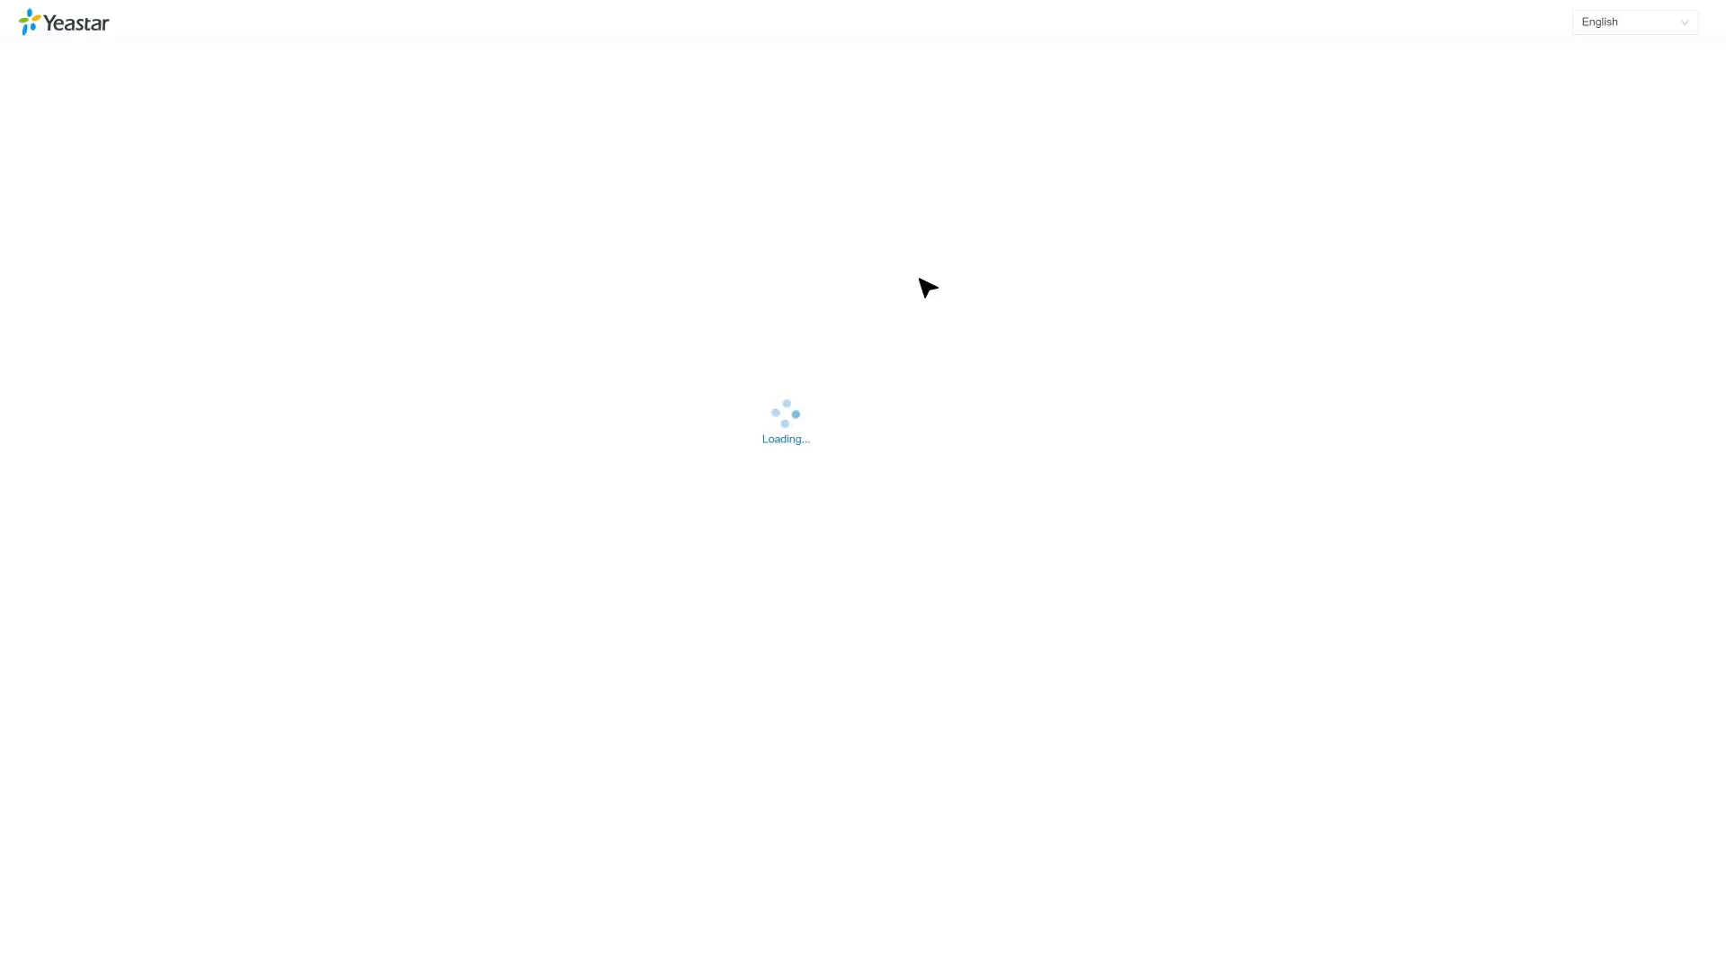